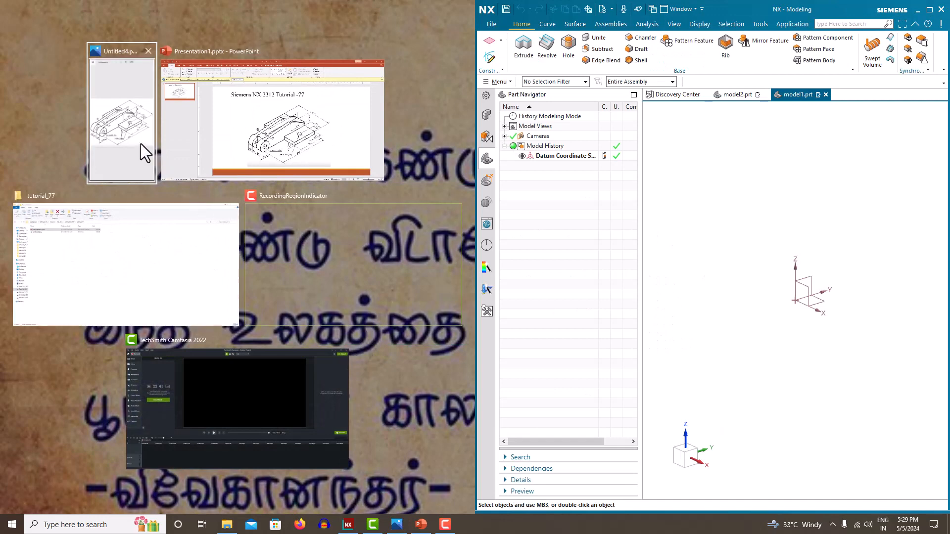
Bring up the reference drawing Untitled4.png beside the modeling window, widen the modeling window, and enlarge the drawing slightly
{"action": "left_click", "coordinate": [140, 143]}
{"action": "left_click_drag", "start_coordinate": [475, 270], "coordinate": [221, 271]}
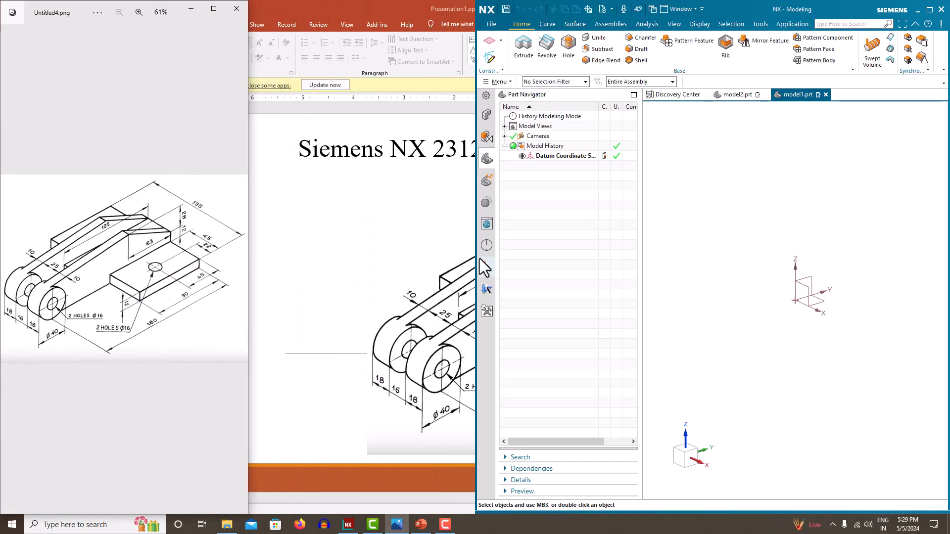
{"action": "left_click_drag", "start_coordinate": [475, 253], "coordinate": [247, 254]}
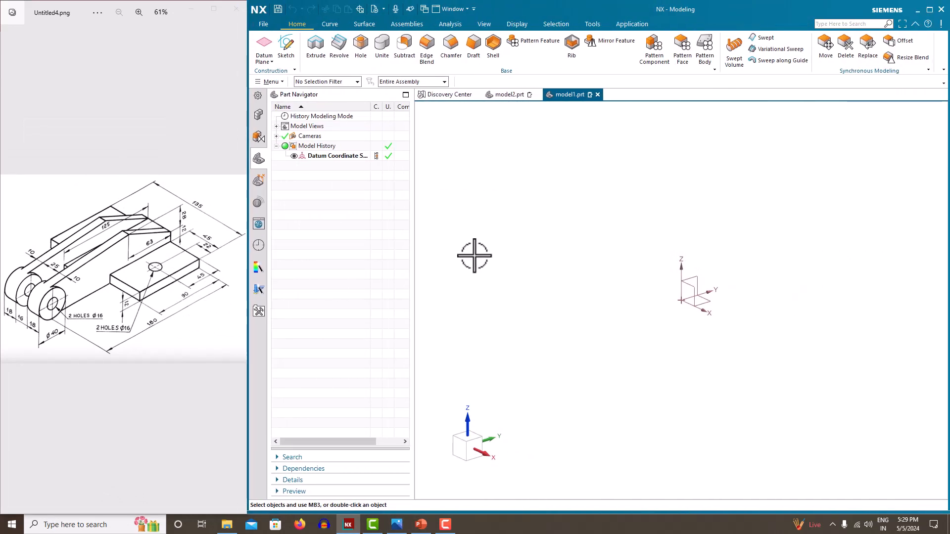
{"action": "scroll", "coordinate": [107, 292], "scroll_direction": "up", "scroll_amount": 1}
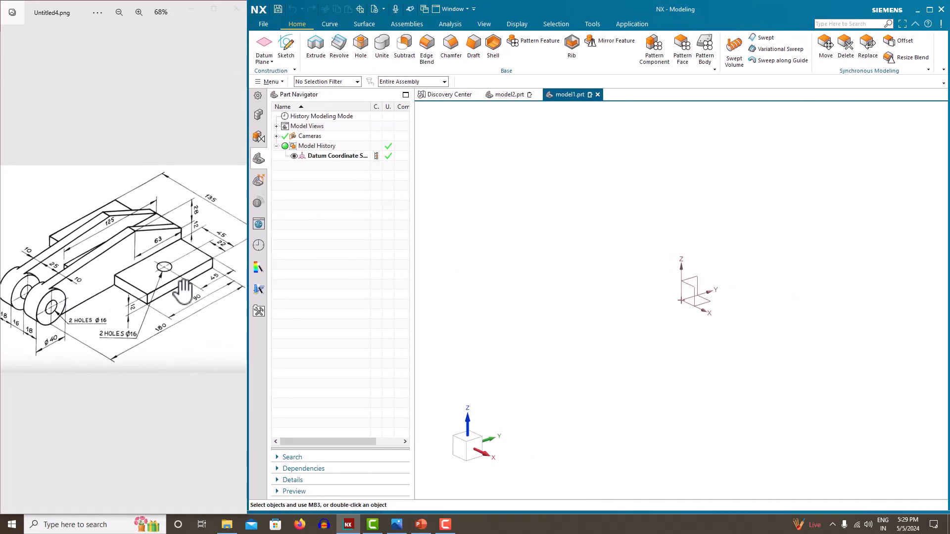
Create a sketch on the Top plane
{"action": "left_click", "coordinate": [282, 40]}
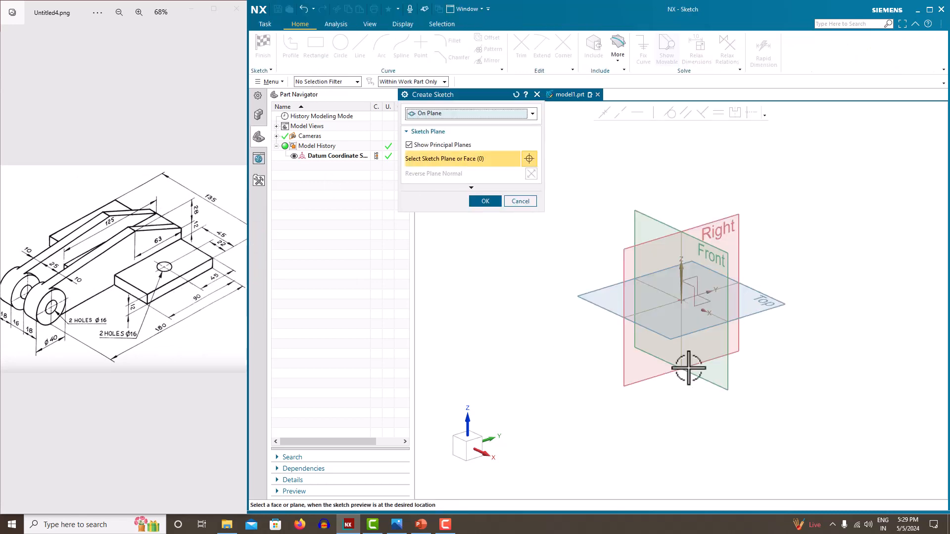
{"action": "left_click", "coordinate": [775, 303]}
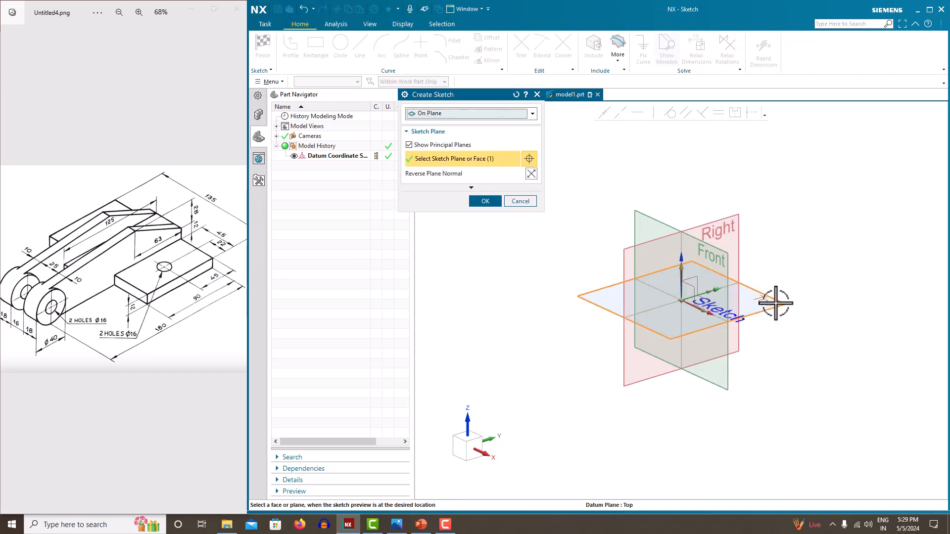
{"action": "left_click", "coordinate": [482, 200]}
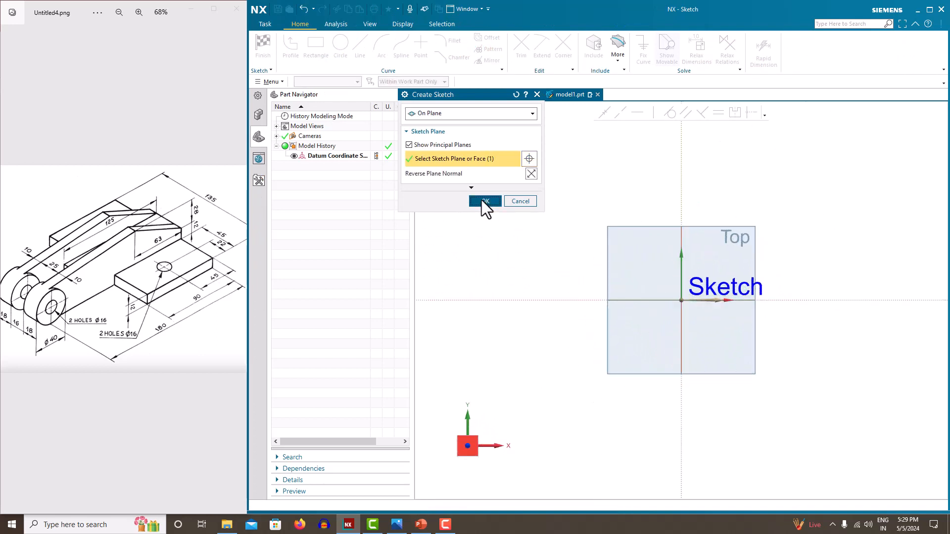
Sketch a rectangle about 346 mm wide and 115 mm high with its lower edge on the horizontal axis, spanning the vertical axis
{"action": "left_click", "coordinate": [312, 52]}
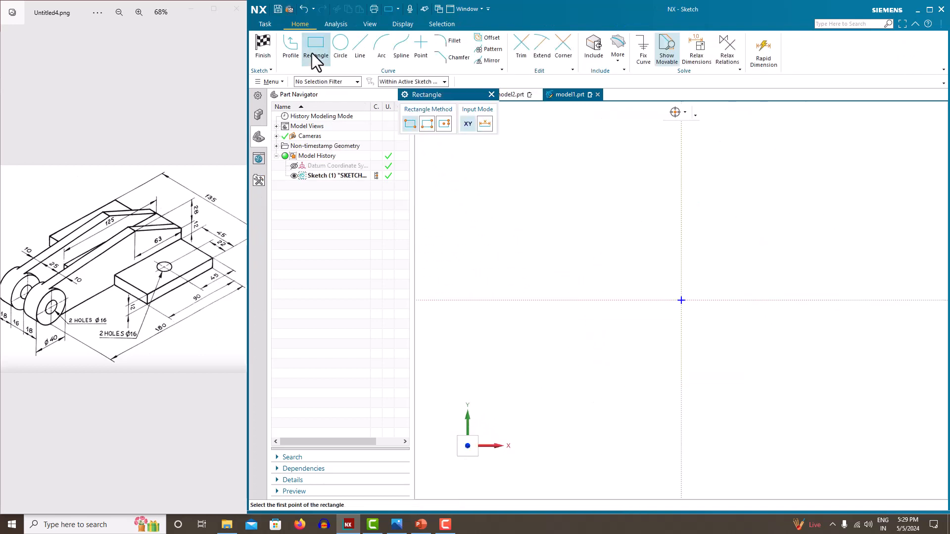
{"action": "left_click", "coordinate": [532, 211]}
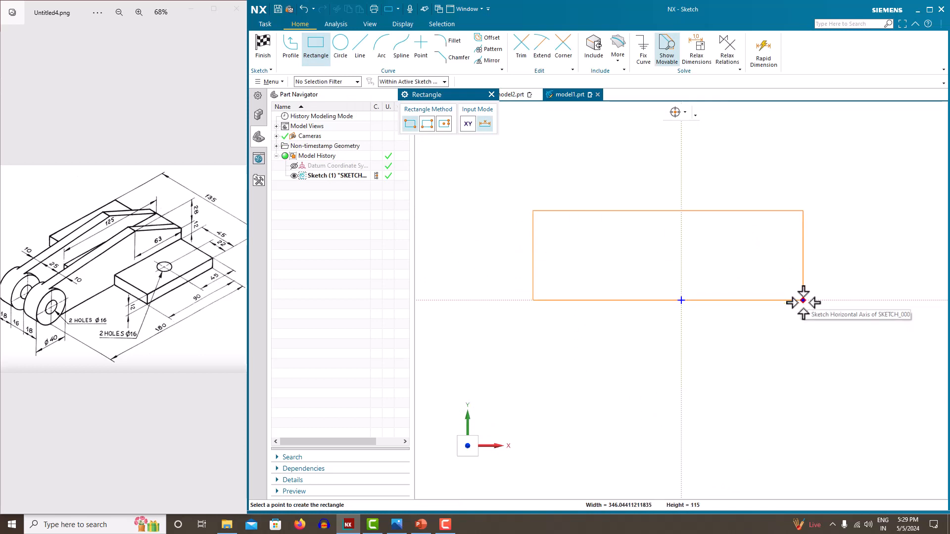
{"action": "left_click", "coordinate": [803, 300]}
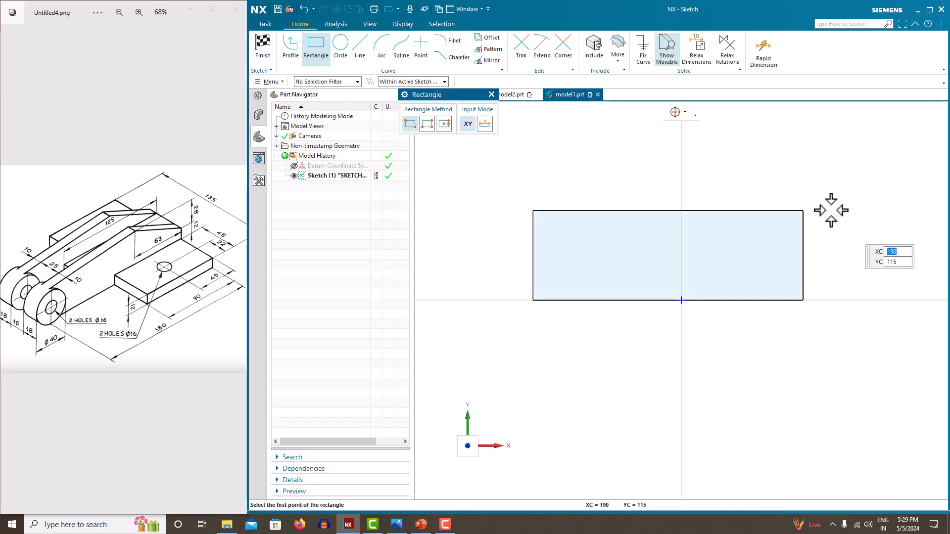
{"action": "key", "text": "Escape"}
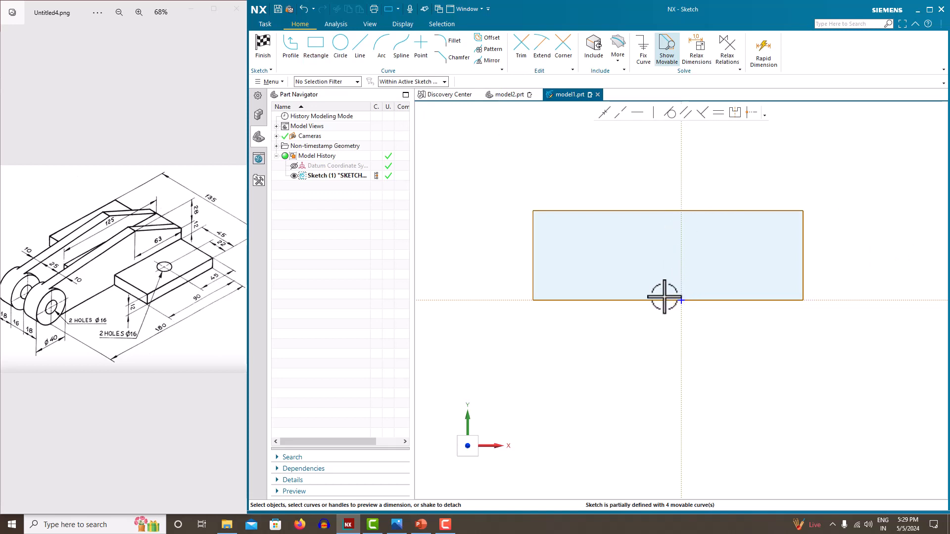
Set the length of the rectangle's lower edge to 135 mm and scale the entire sketch with it
{"action": "left_click", "coordinate": [629, 299]}
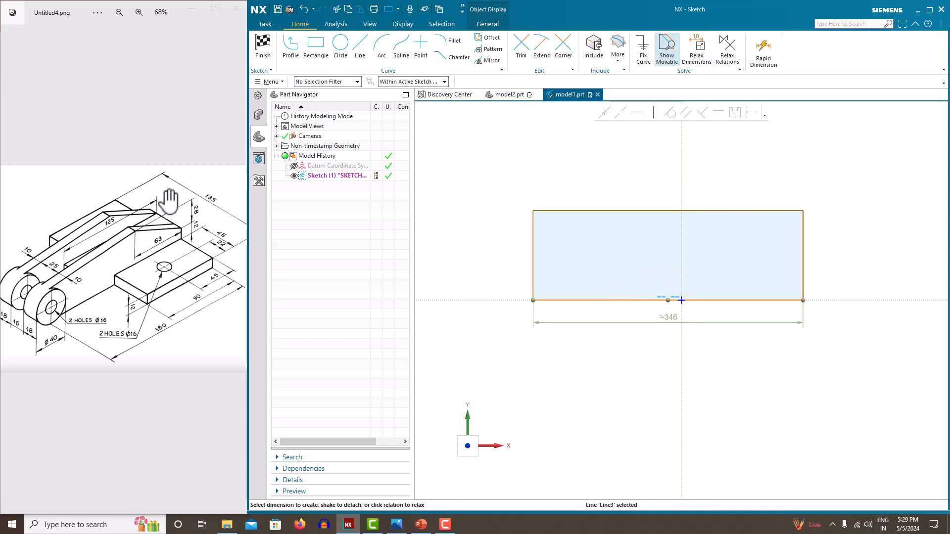
{"action": "left_click", "coordinate": [671, 314]}
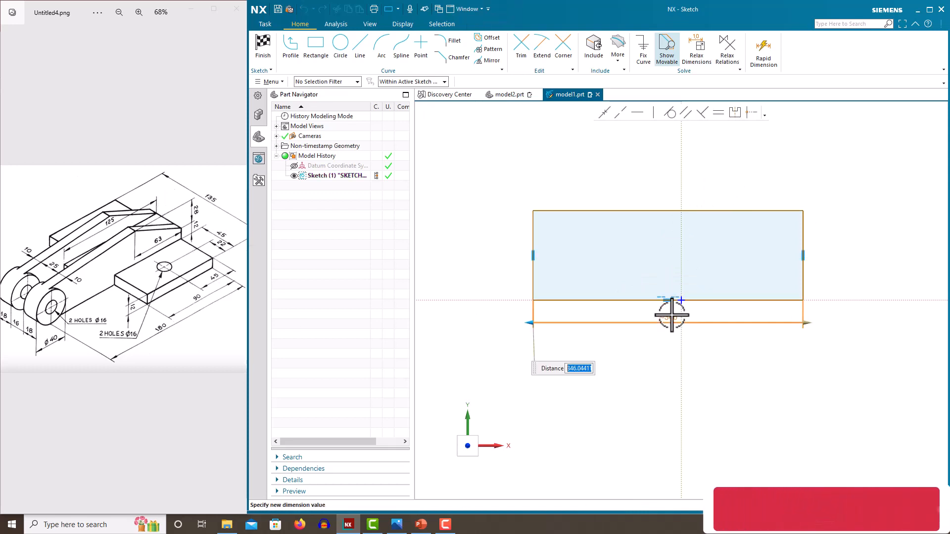
{"action": "type", "text": "135"}
{"action": "key", "text": "Return"}
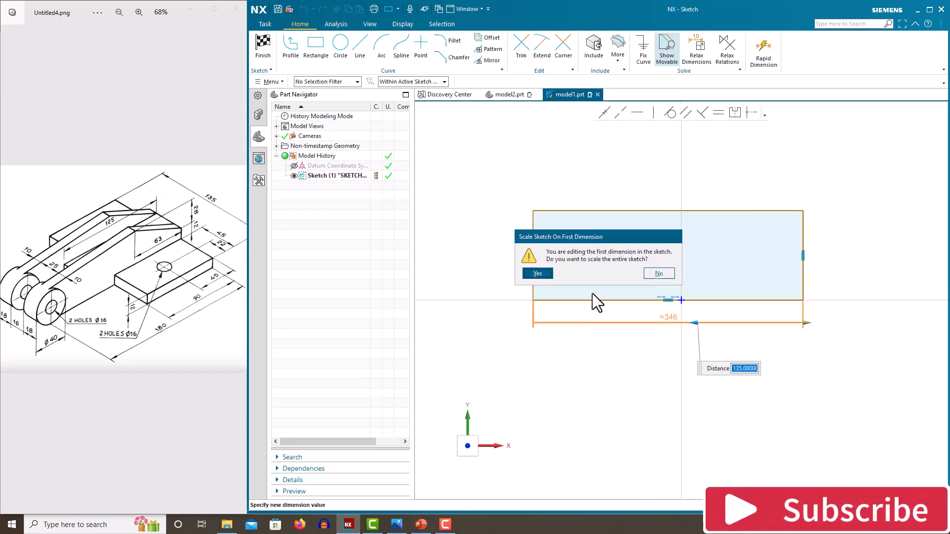
{"action": "left_click", "coordinate": [546, 272]}
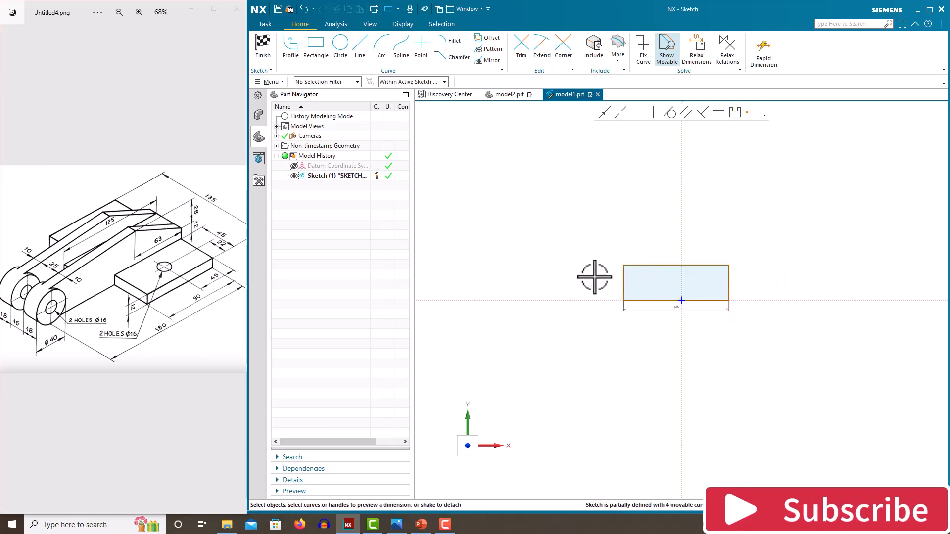
Set the rectangle's height to 90 mm
{"action": "scroll", "coordinate": [595, 277], "scroll_direction": "up", "scroll_amount": 3}
{"action": "scroll", "coordinate": [596, 277], "scroll_direction": "down", "scroll_amount": 3}
{"action": "scroll", "coordinate": [770, 275], "scroll_direction": "up", "scroll_amount": 3}
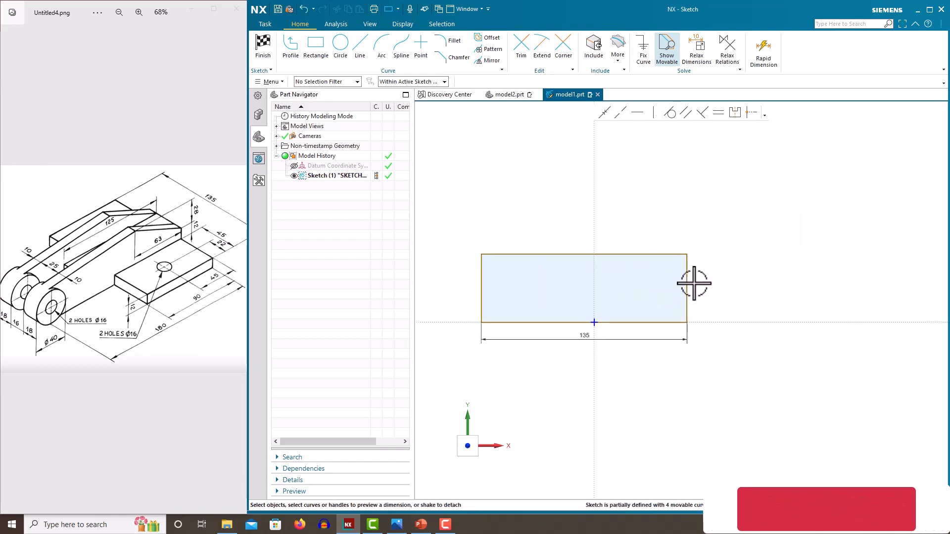
{"action": "left_click", "coordinate": [686, 281]}
{"action": "left_click", "coordinate": [705, 288]}
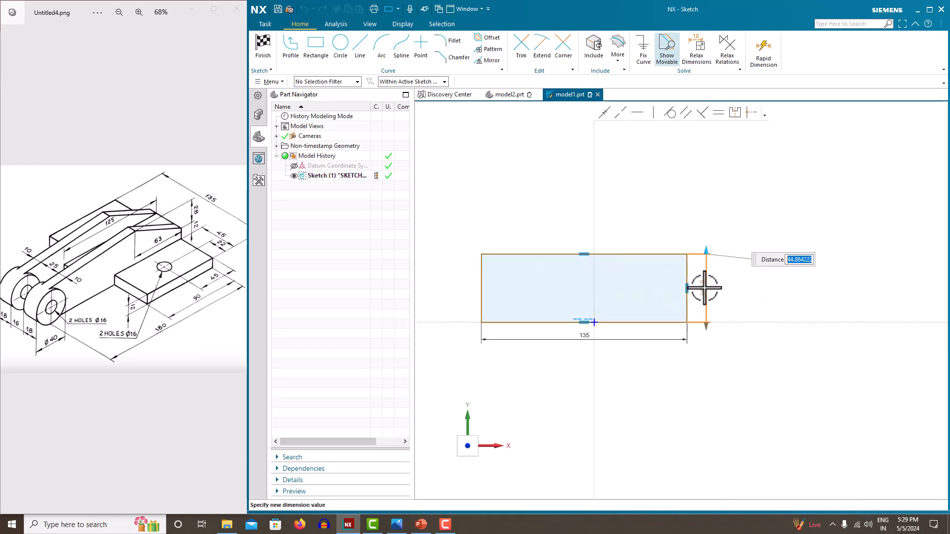
{"action": "key", "text": "Return"}
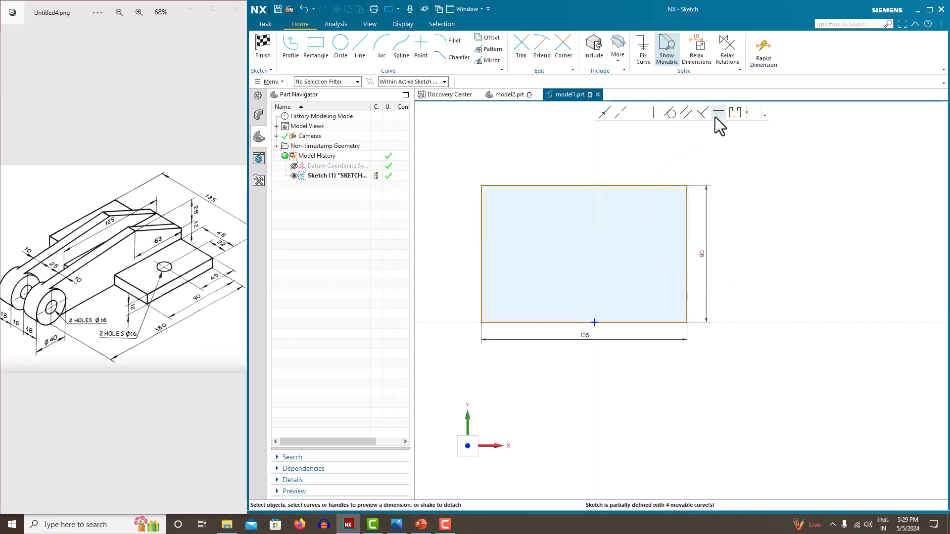
Make the rectangle's two upper corners symmetric about the sketch's vertical axis and finish the sketch
{"action": "left_click", "coordinate": [734, 113]}
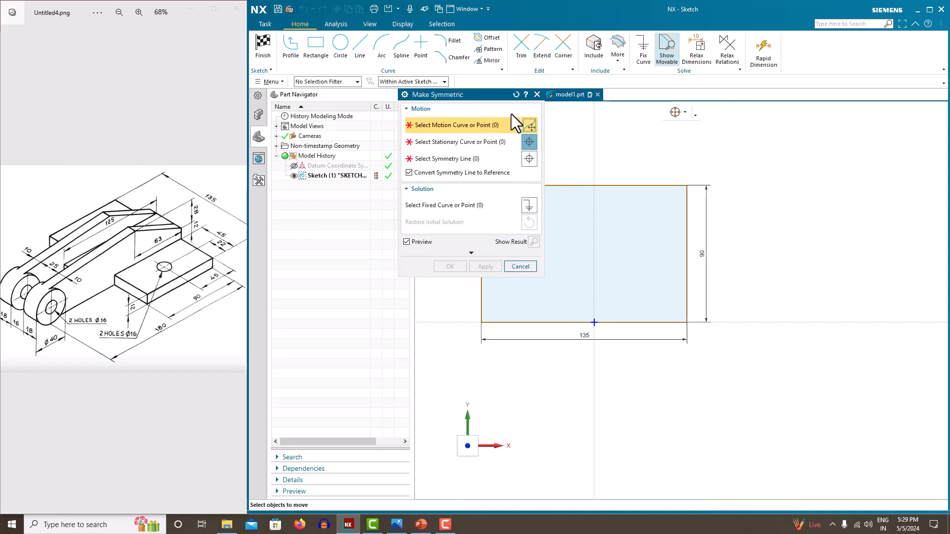
{"action": "left_click_drag", "start_coordinate": [488, 104], "coordinate": [391, 104]}
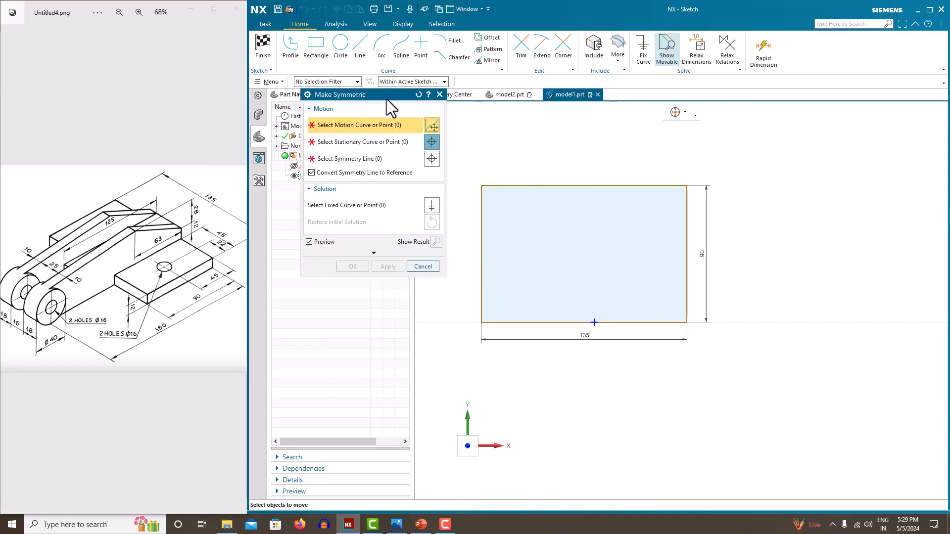
{"action": "left_click", "coordinate": [482, 185]}
{"action": "left_click", "coordinate": [687, 186]}
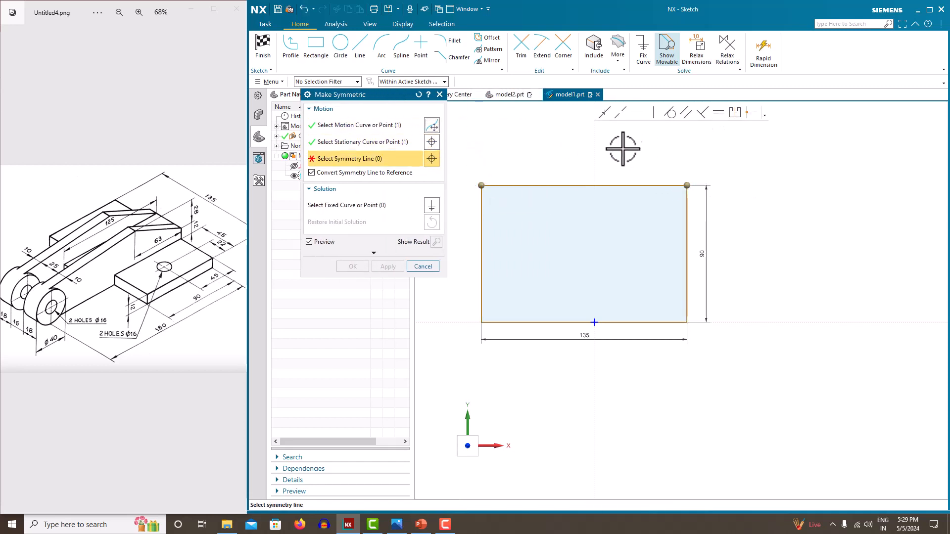
{"action": "left_click", "coordinate": [594, 144]}
{"action": "left_click", "coordinate": [353, 266]}
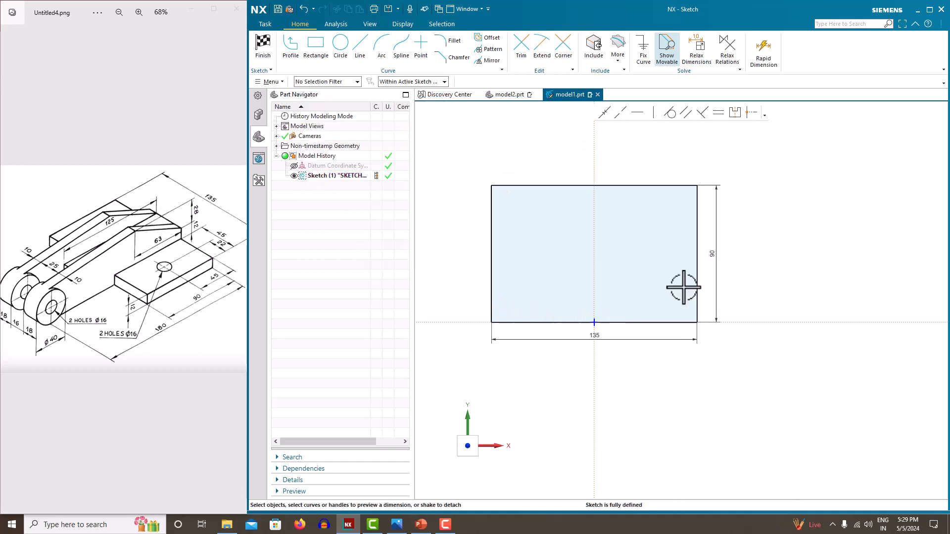
{"action": "right_click", "coordinate": [756, 253]}
{"action": "left_click", "coordinate": [774, 260]}
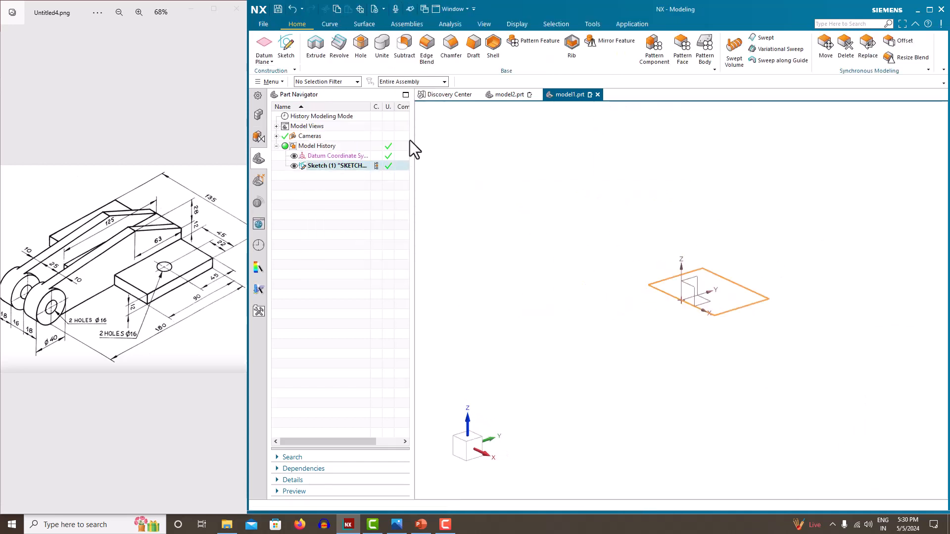
Extrude the rectangle sketch as a base plate with a symmetric width of 12 mm
{"action": "left_click", "coordinate": [315, 58]}
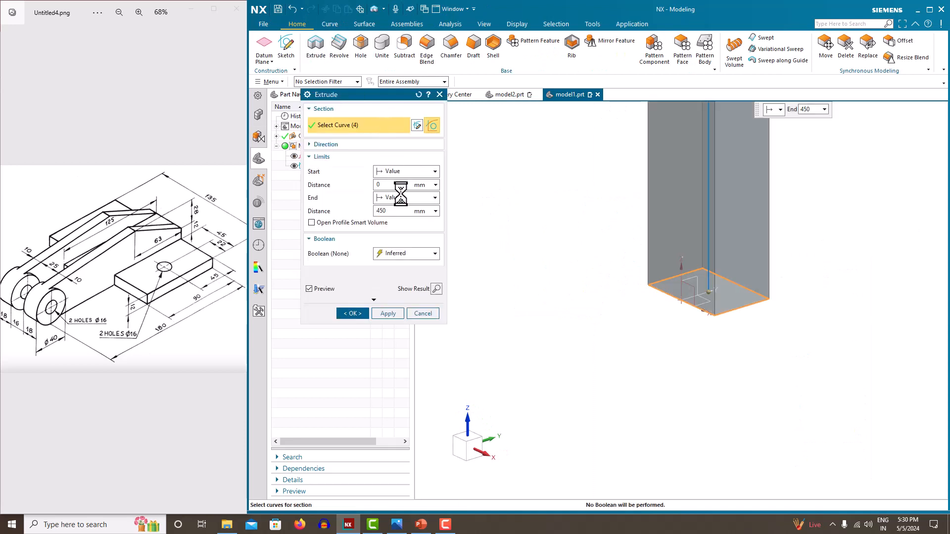
{"action": "left_click", "coordinate": [406, 198]}
{"action": "left_click", "coordinate": [400, 228]}
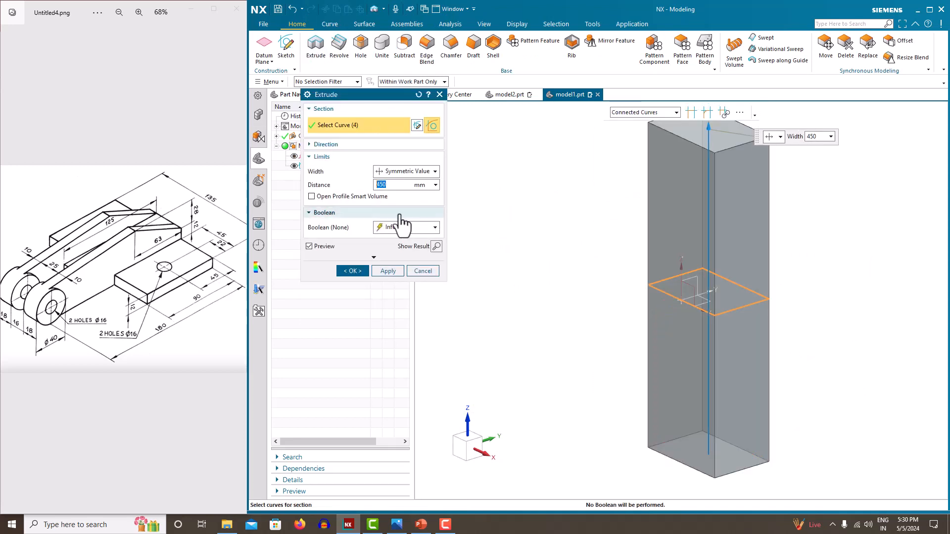
{"action": "left_click", "coordinate": [398, 187]}
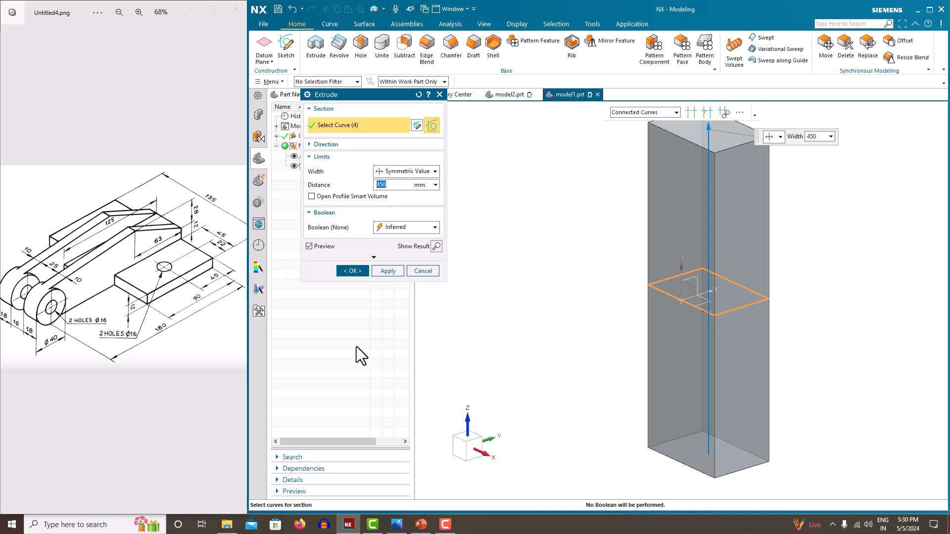
{"action": "type", "text": "12"}
{"action": "key", "text": "Return"}
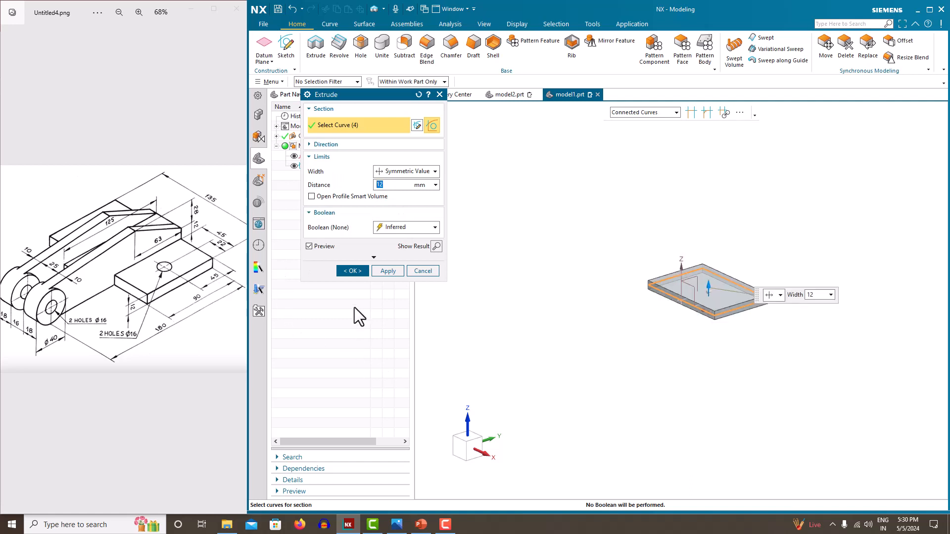
{"action": "left_click", "coordinate": [353, 270]}
{"action": "scroll", "coordinate": [683, 291], "scroll_direction": "up", "scroll_amount": 3}
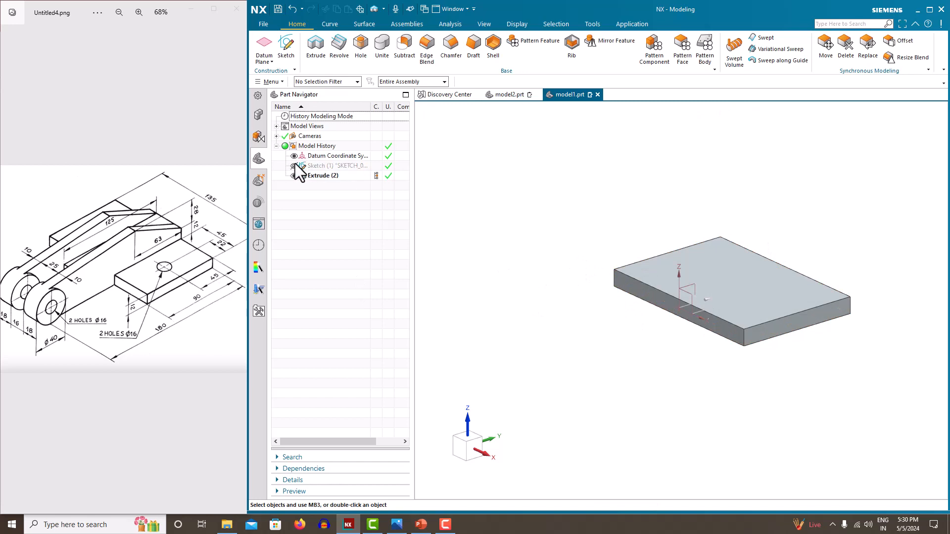
{"action": "scroll", "coordinate": [552, 255], "scroll_direction": "down", "scroll_amount": 1}
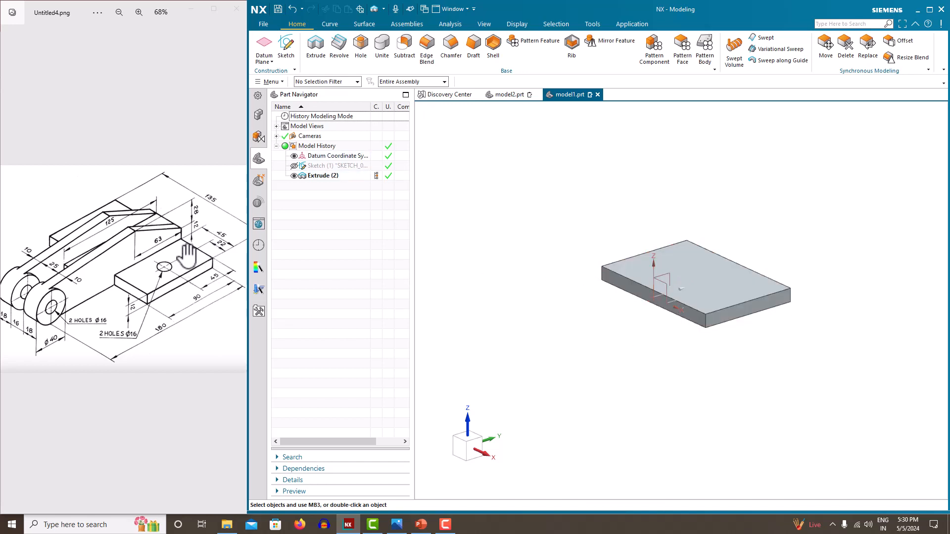
Switch to Calculator, divide 135 by 2 to get half the plate length, and close it
{"action": "left_click", "coordinate": [116, 523]}
{"action": "type", "text": "cal"}
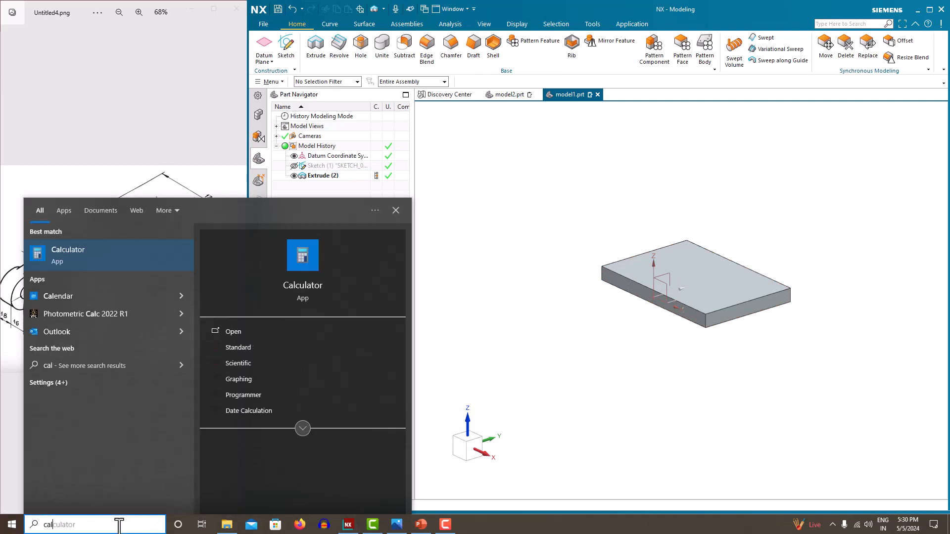
{"action": "key", "text": "Return"}
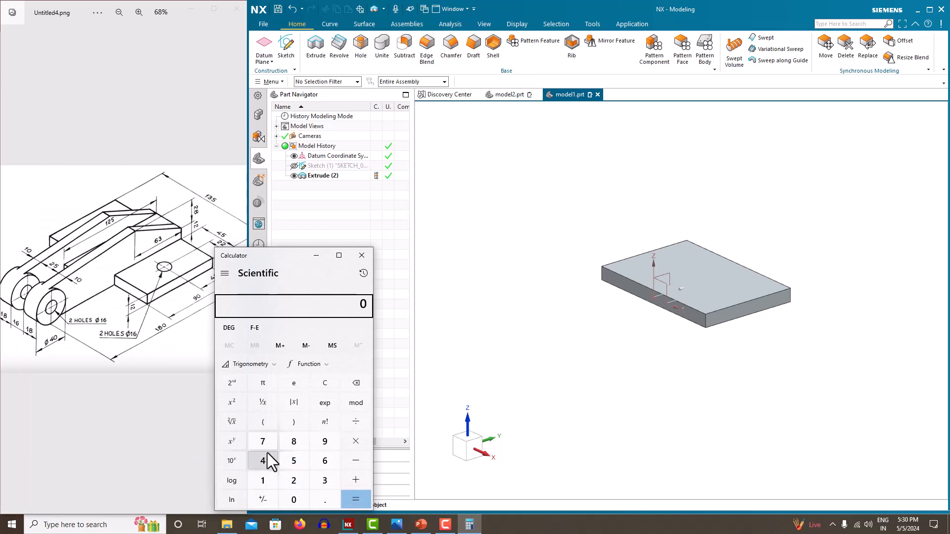
{"action": "left_click", "coordinate": [263, 481]}
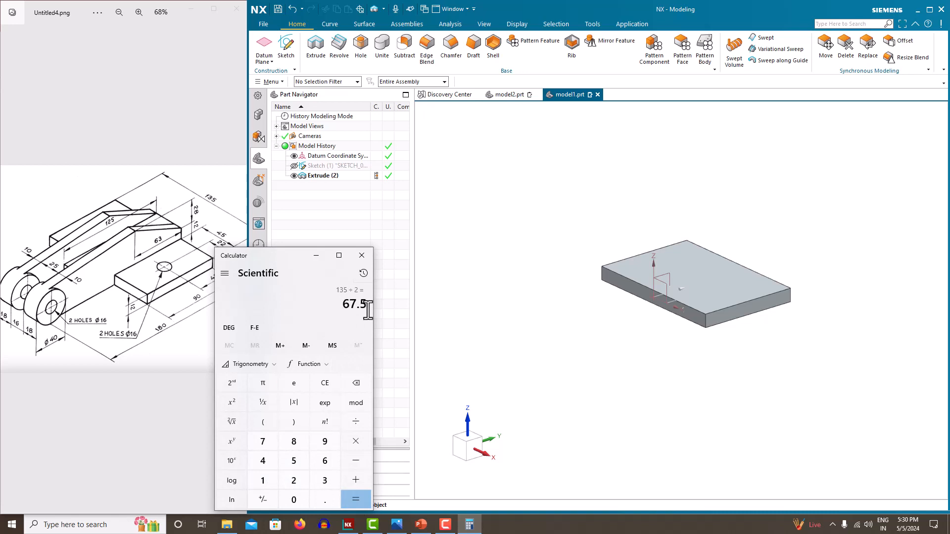
{"action": "left_click", "coordinate": [361, 255]}
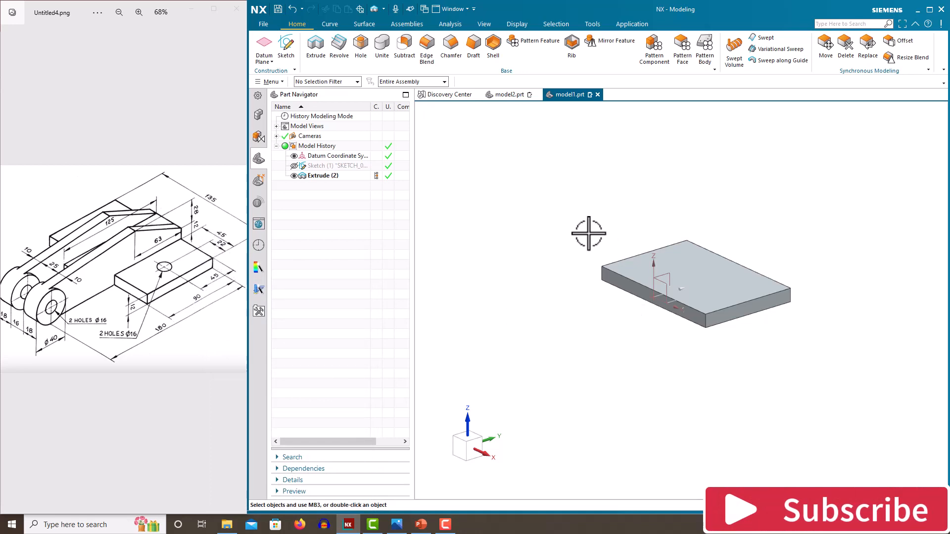
Create a datum plane at a distance of -45 mm from the plate's 90 mm end face, with its frame enlarged to about 192 by 83 mm
{"action": "left_click", "coordinate": [264, 54]}
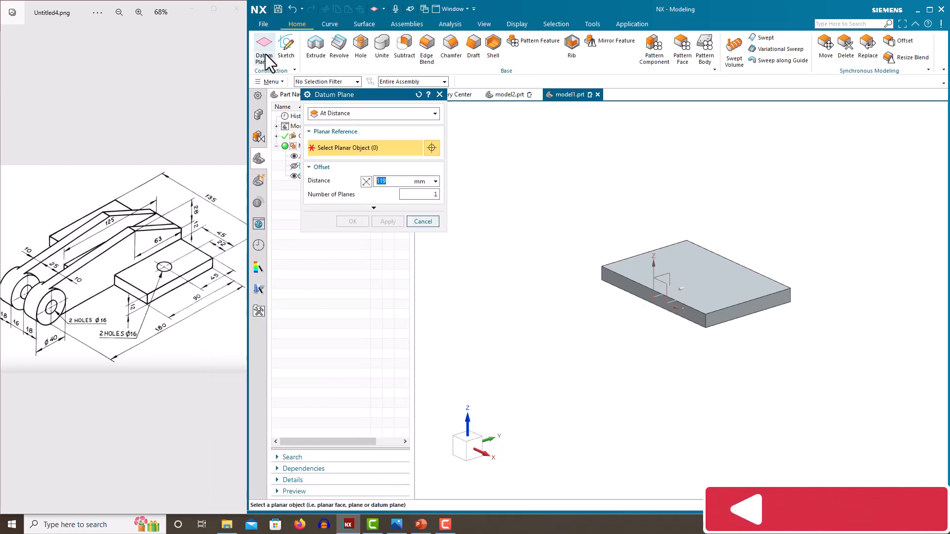
{"action": "left_click", "coordinate": [720, 322]}
{"action": "middle_click_drag", "start_coordinate": [720, 322], "coordinate": [713, 317]}
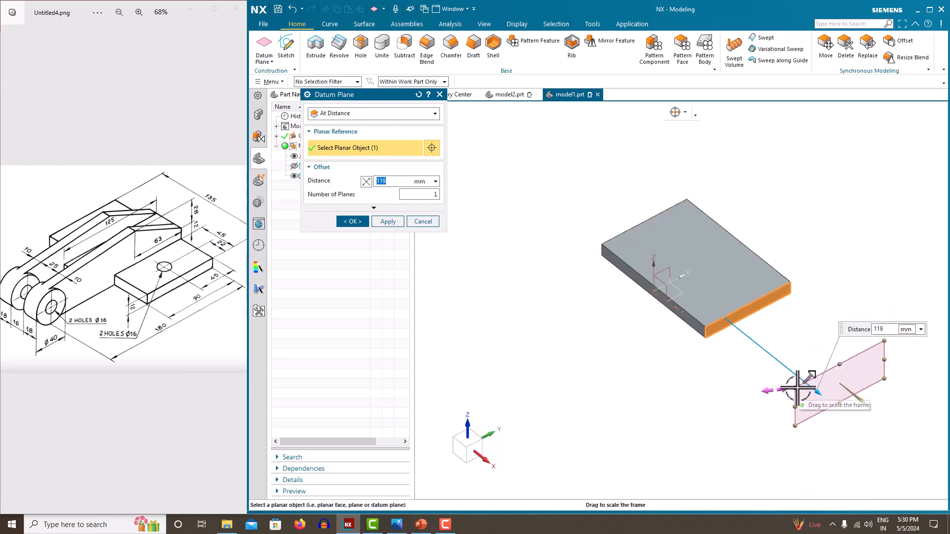
{"action": "left_click_drag", "start_coordinate": [798, 389], "coordinate": [711, 300]}
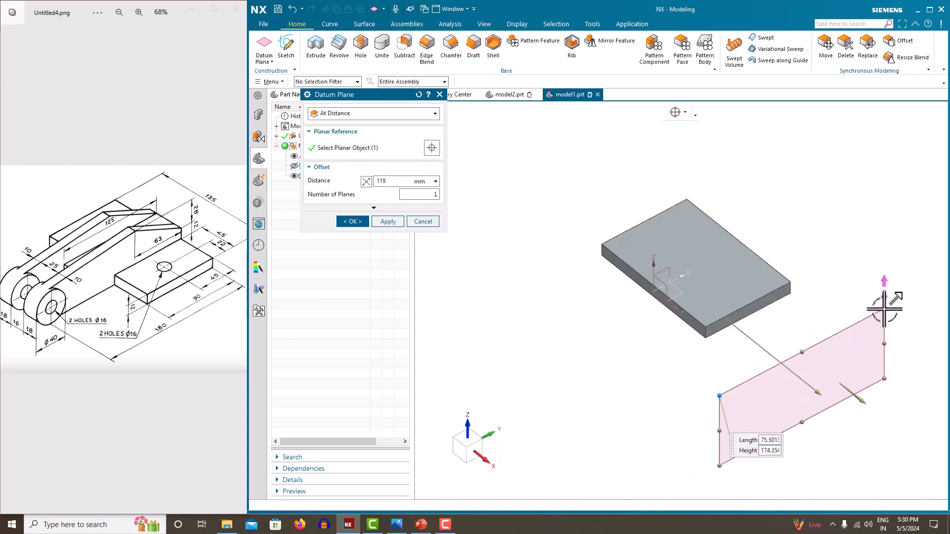
{"action": "left_click_drag", "start_coordinate": [884, 309], "coordinate": [901, 293]}
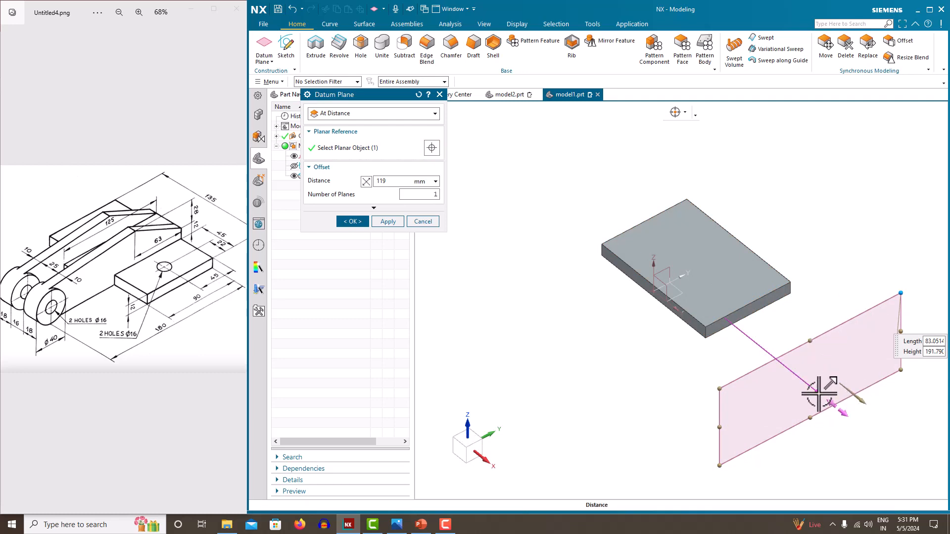
{"action": "left_click_drag", "start_coordinate": [820, 394], "coordinate": [699, 287]}
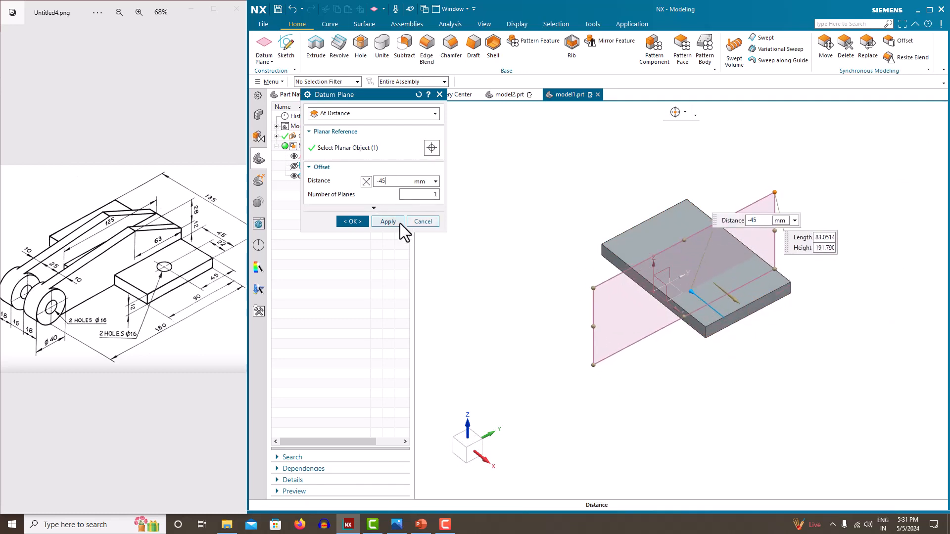
{"action": "left_click", "coordinate": [365, 222]}
Create a sketch on the new datum plane, orient the view to the sketch, and hide the datum plane
{"action": "middle_click_drag", "start_coordinate": [505, 310], "coordinate": [484, 360]}
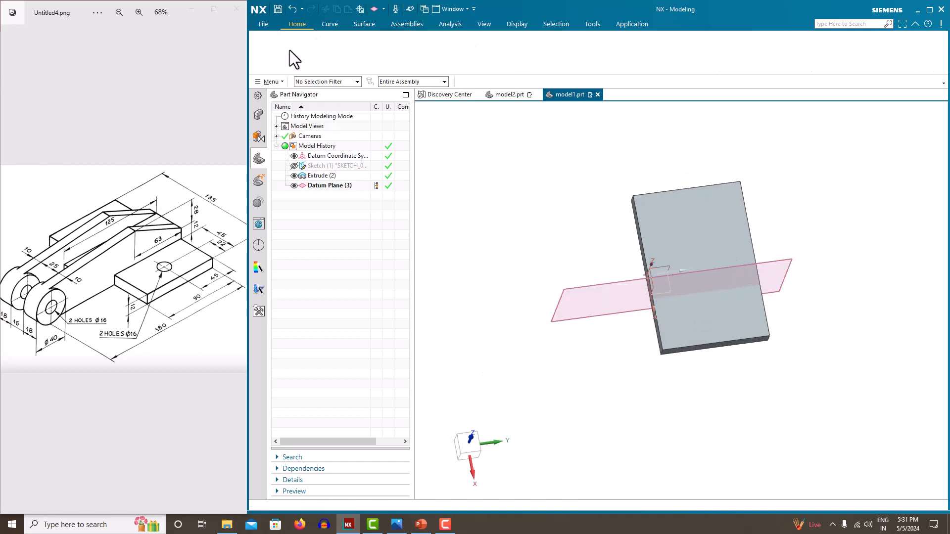
{"action": "left_click", "coordinate": [290, 50]}
{"action": "middle_click_drag", "start_coordinate": [797, 277], "coordinate": [782, 241]}
{"action": "left_click", "coordinate": [782, 241]}
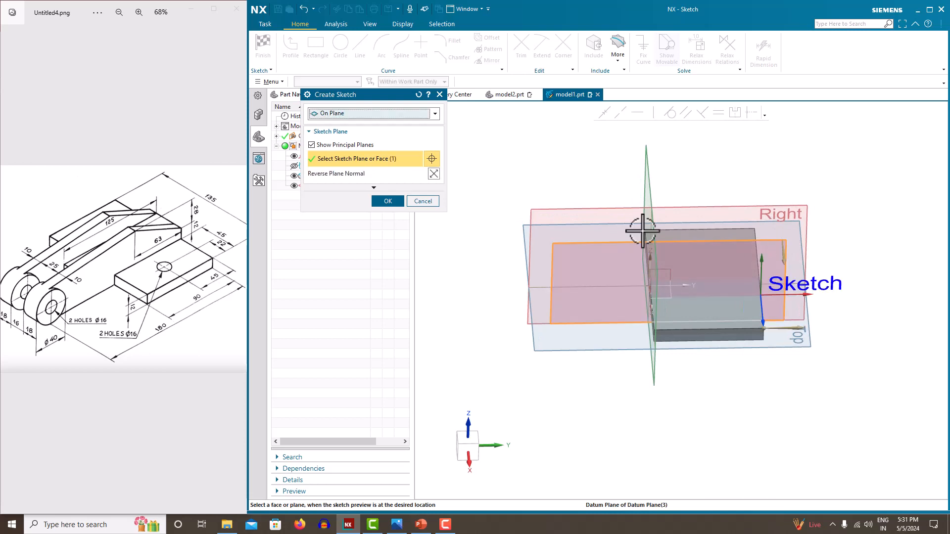
{"action": "left_click", "coordinate": [389, 200]}
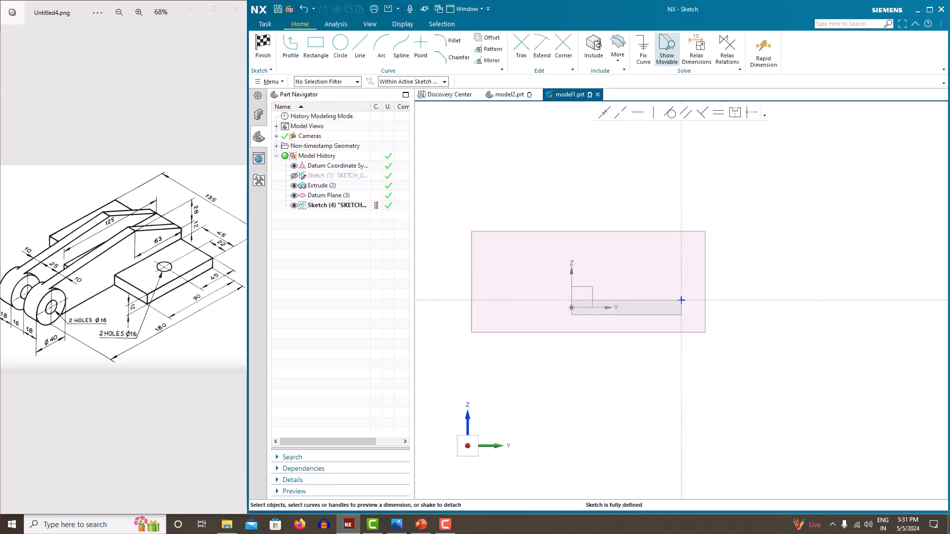
{"action": "mouse_move", "coordinate": [572, 290]}
{"action": "middle_mouse_down"}
{"action": "mouse_move", "coordinate": [619, 333]}
{"action": "mouse_move", "coordinate": [605, 329]}
{"action": "middle_mouse_up"}
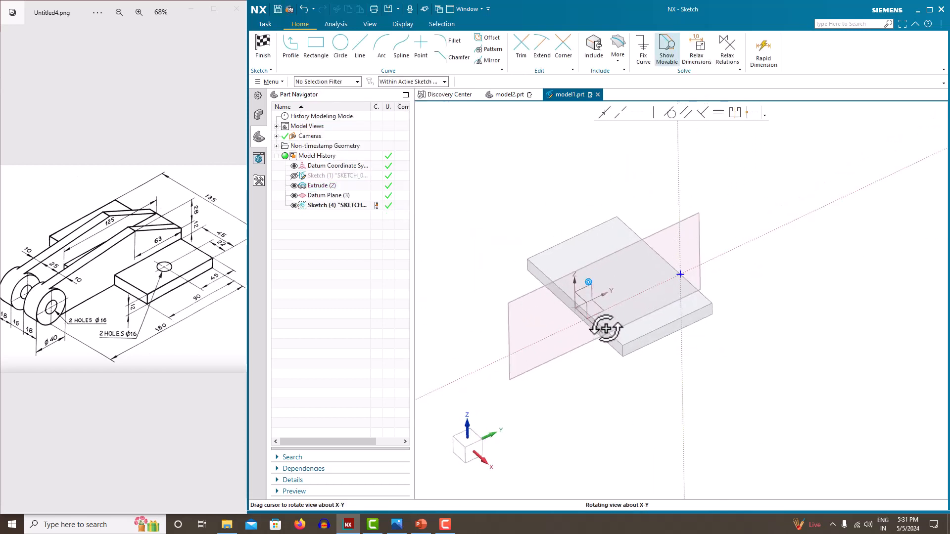
{"action": "right_click", "coordinate": [541, 193]}
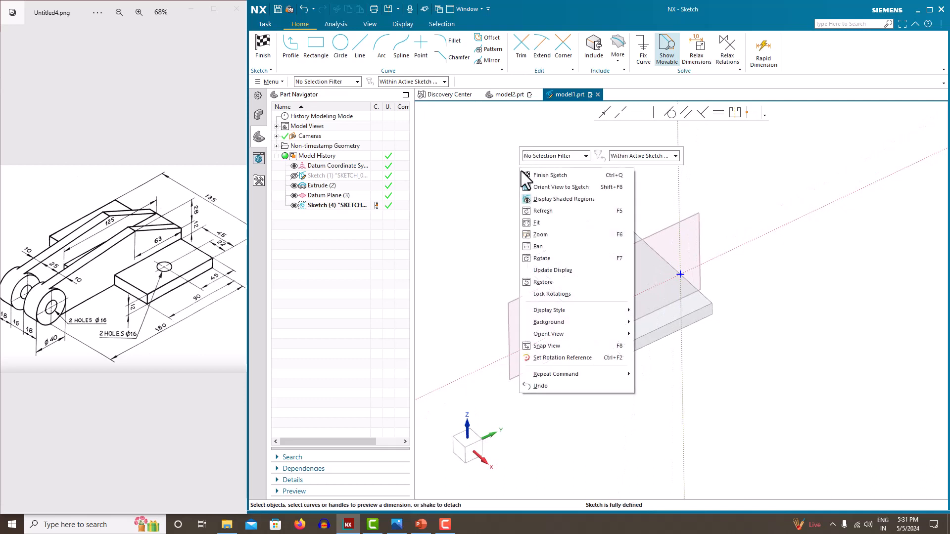
{"action": "left_click", "coordinate": [543, 188]}
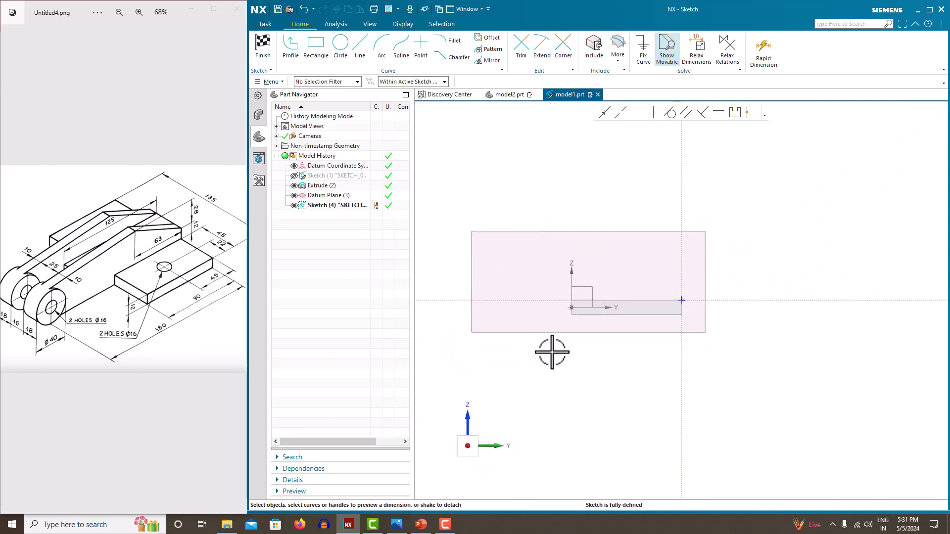
{"action": "left_click", "coordinate": [294, 195]}
Sketch a circle about 40 mm in diameter beyond the plate's edge on the negative Y side
{"action": "scroll", "coordinate": [696, 259], "scroll_direction": "down", "scroll_amount": 2}
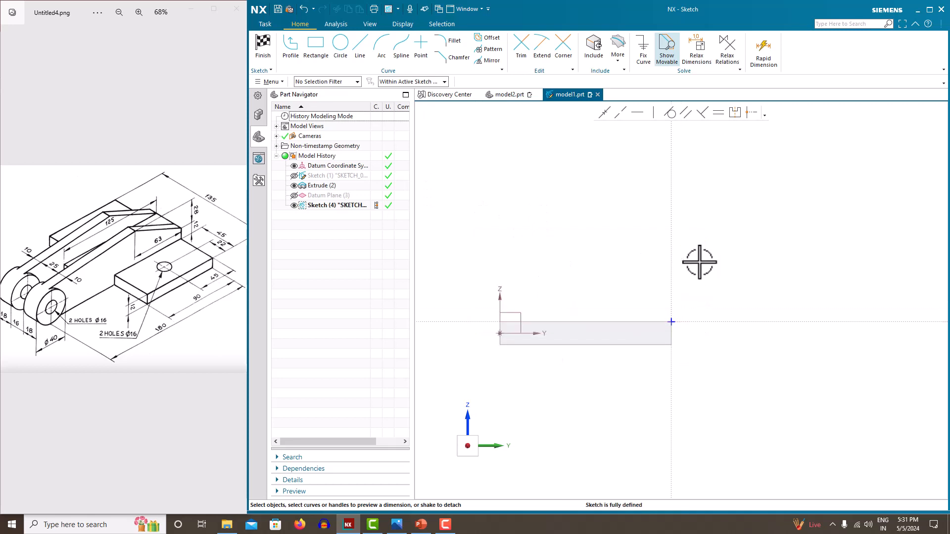
{"action": "scroll", "coordinate": [485, 337], "scroll_direction": "down", "scroll_amount": 1}
{"action": "scroll", "coordinate": [467, 331], "scroll_direction": "down", "scroll_amount": 2}
{"action": "scroll", "coordinate": [460, 315], "scroll_direction": "up", "scroll_amount": 1}
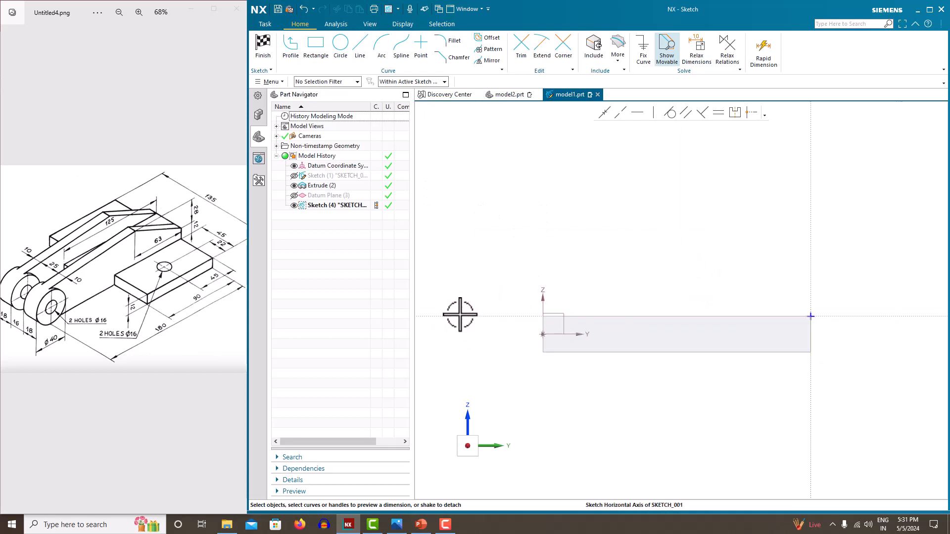
{"action": "scroll", "coordinate": [526, 309], "scroll_direction": "up", "scroll_amount": 1}
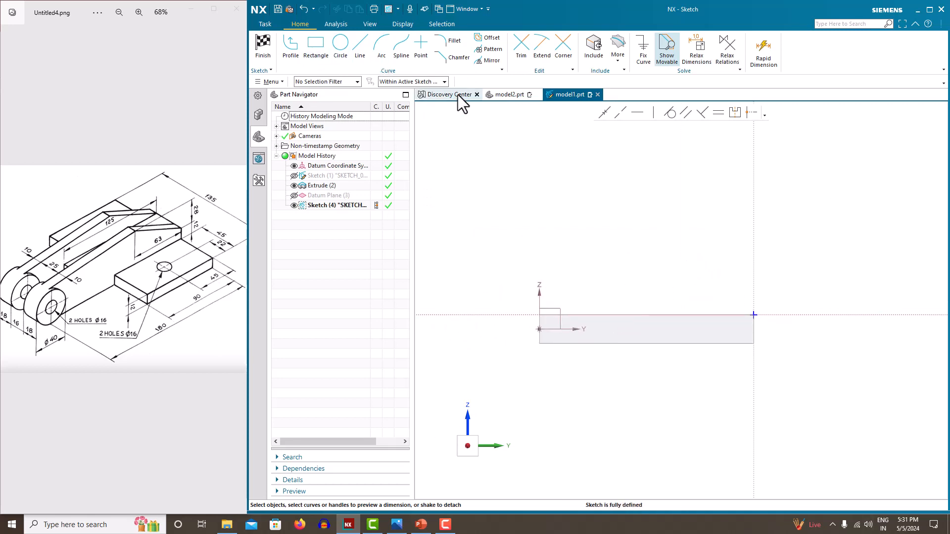
{"action": "scroll", "coordinate": [650, 197], "scroll_direction": "up", "scroll_amount": 2}
{"action": "scroll", "coordinate": [479, 254], "scroll_direction": "down", "scroll_amount": 1}
{"action": "scroll", "coordinate": [479, 254], "scroll_direction": "up", "scroll_amount": 2}
{"action": "left_click", "coordinate": [340, 45]}
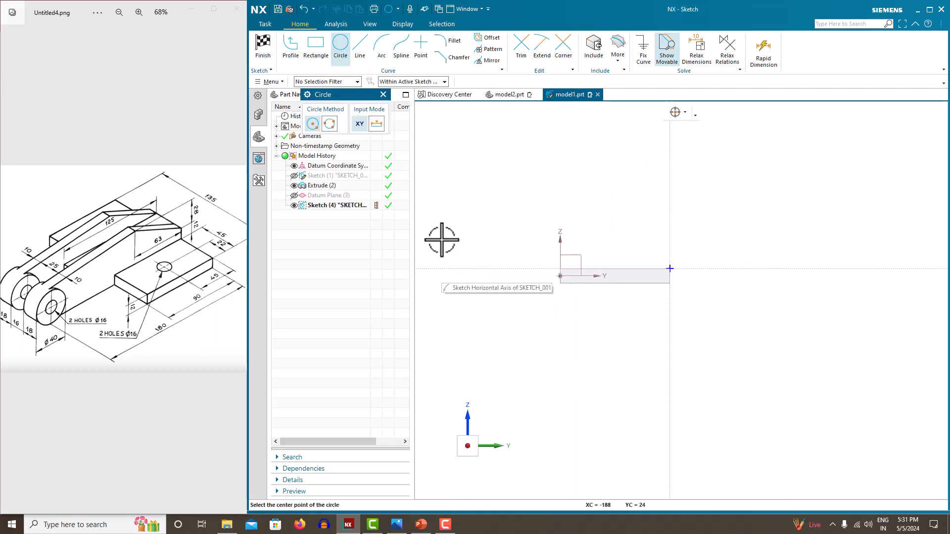
{"action": "scroll", "coordinate": [508, 240], "scroll_direction": "up", "scroll_amount": 3}
{"action": "scroll", "coordinate": [465, 229], "scroll_direction": "up", "scroll_amount": 2}
{"action": "scroll", "coordinate": [533, 253], "scroll_direction": "down", "scroll_amount": 5}
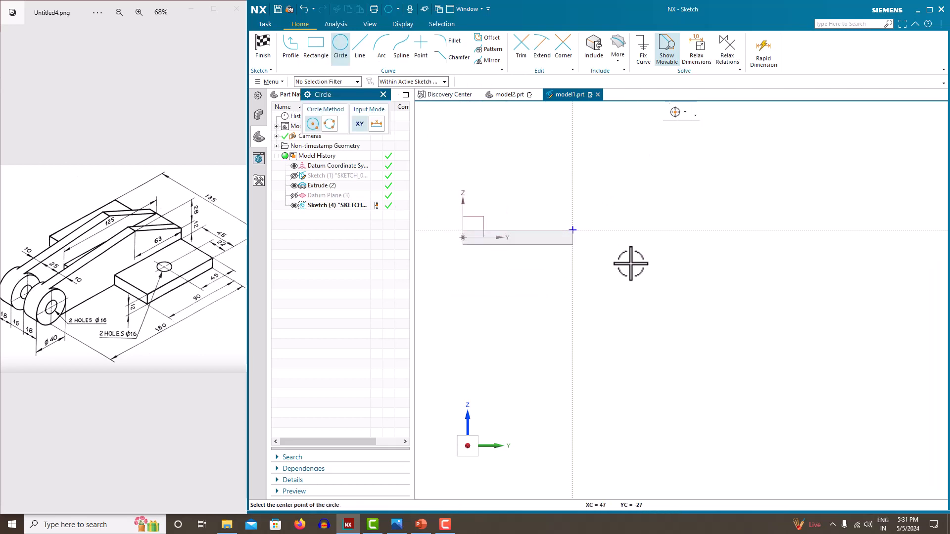
{"action": "scroll", "coordinate": [631, 264], "scroll_direction": "up", "scroll_amount": 5}
{"action": "scroll", "coordinate": [422, 261], "scroll_direction": "up", "scroll_amount": 3}
{"action": "scroll", "coordinate": [480, 259], "scroll_direction": "down", "scroll_amount": 5}
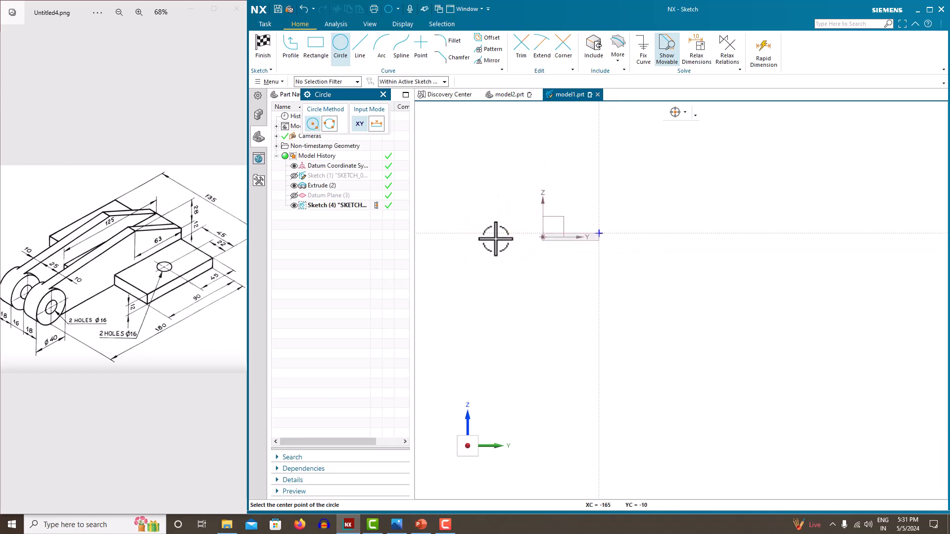
{"action": "middle_click_drag", "start_coordinate": [513, 261], "coordinate": [646, 348], "text": "shift"}
{"action": "scroll", "coordinate": [616, 317], "scroll_direction": "down", "scroll_amount": 2}
{"action": "scroll", "coordinate": [460, 285], "scroll_direction": "up", "scroll_amount": 1}
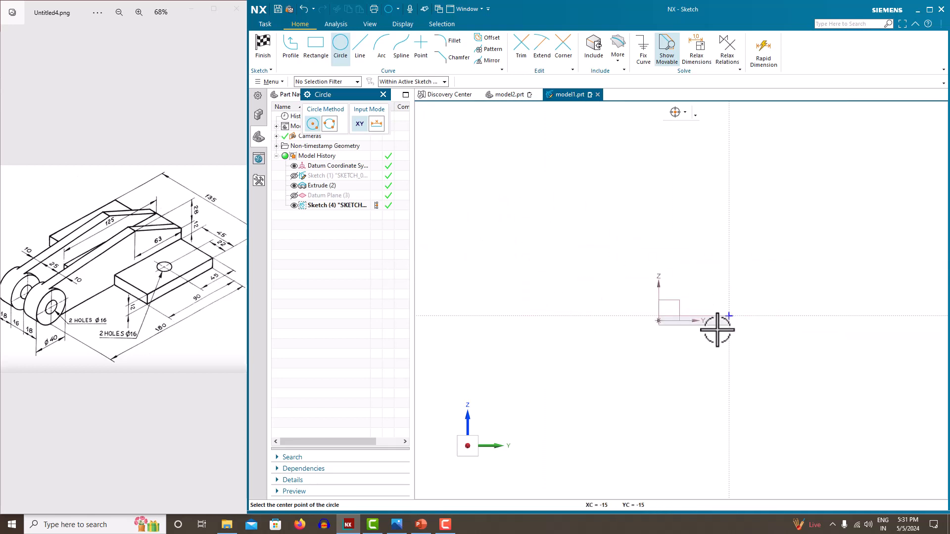
{"action": "middle_click_drag", "start_coordinate": [718, 330], "coordinate": [722, 318], "text": "shift"}
{"action": "scroll", "coordinate": [647, 290], "scroll_direction": "down", "scroll_amount": 5}
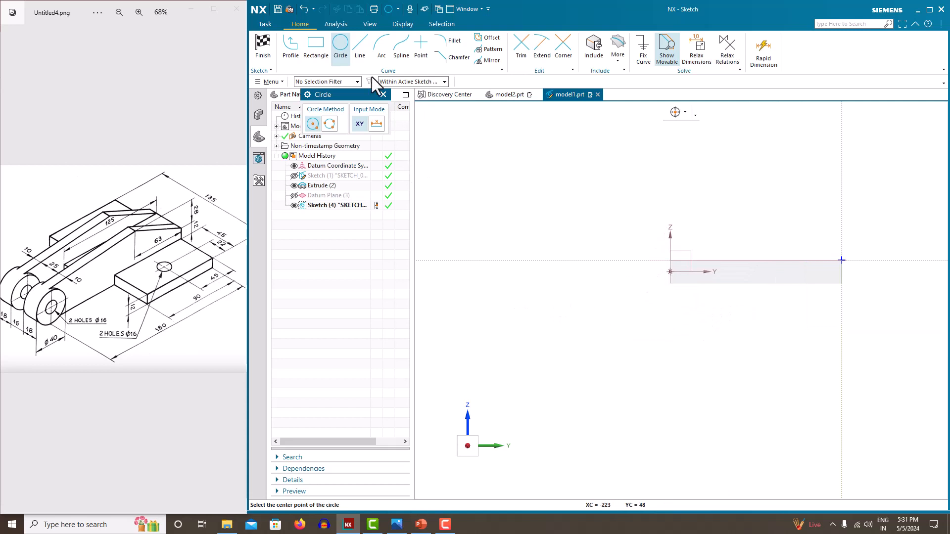
{"action": "left_click", "coordinate": [564, 270]}
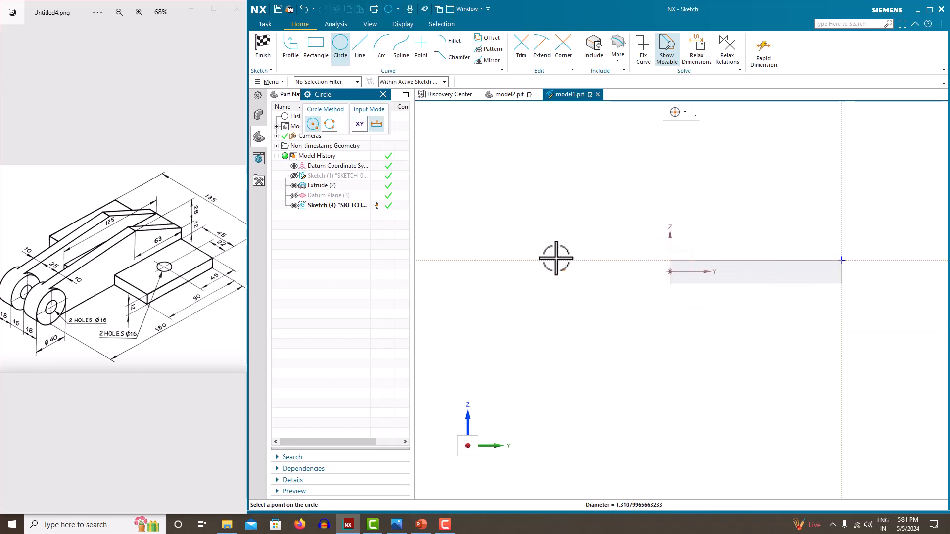
{"action": "left_click", "coordinate": [541, 239]}
{"action": "key", "text": "Escape"}
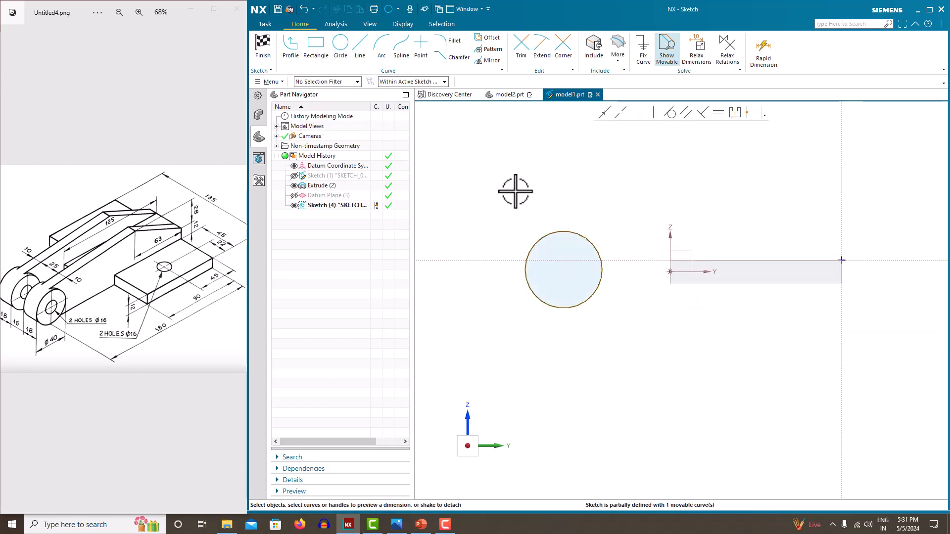
Set the circle's diameter to 40 mm
{"action": "left_click", "coordinate": [579, 242]}
{"action": "left_click", "coordinate": [624, 242]}
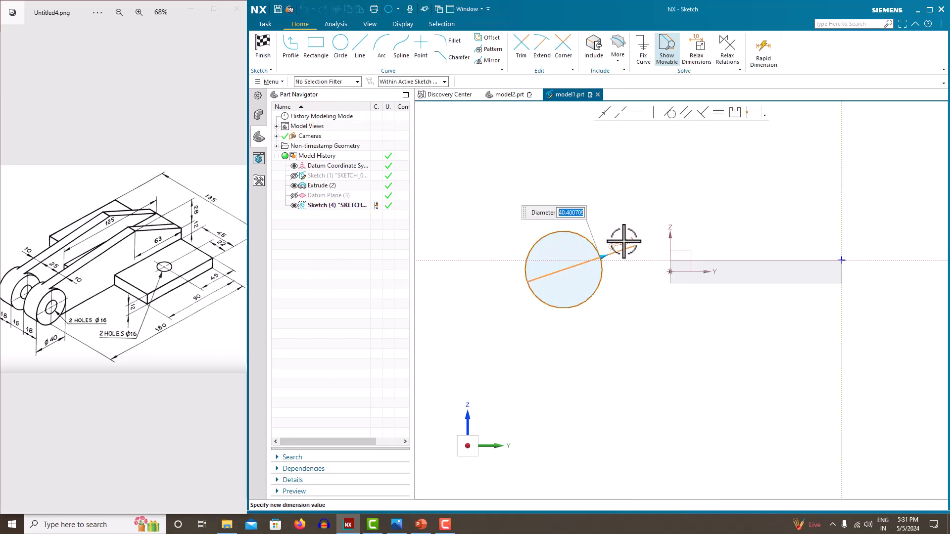
{"action": "type", "text": "40"}
{"action": "key", "text": "Return"}
{"action": "left_click", "coordinate": [546, 273]}
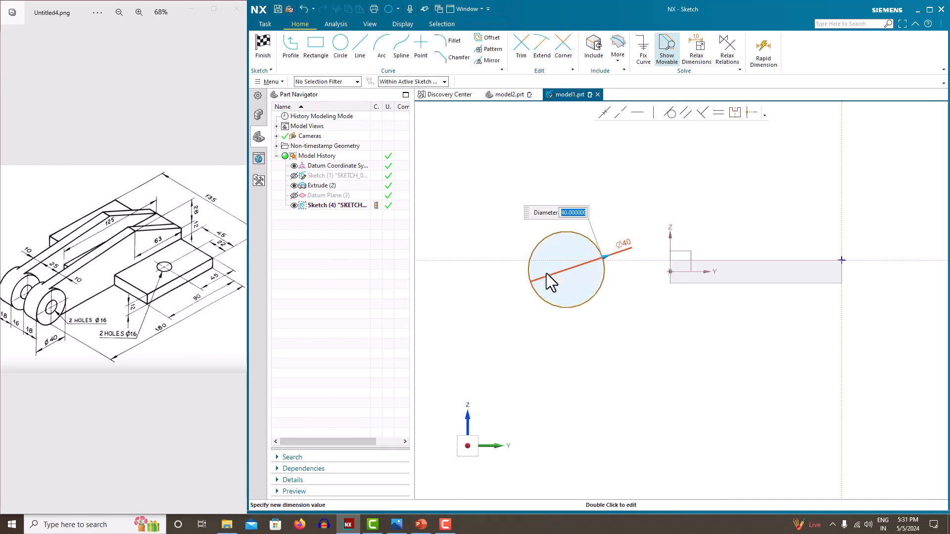
With the selection scope set to Entire Assembly, sketch a horizontal line from the plate's lower far corner along its underside past the circle
{"action": "scroll", "coordinate": [509, 235], "scroll_direction": "down", "scroll_amount": 2}
{"action": "scroll", "coordinate": [539, 269], "scroll_direction": "up", "scroll_amount": 1}
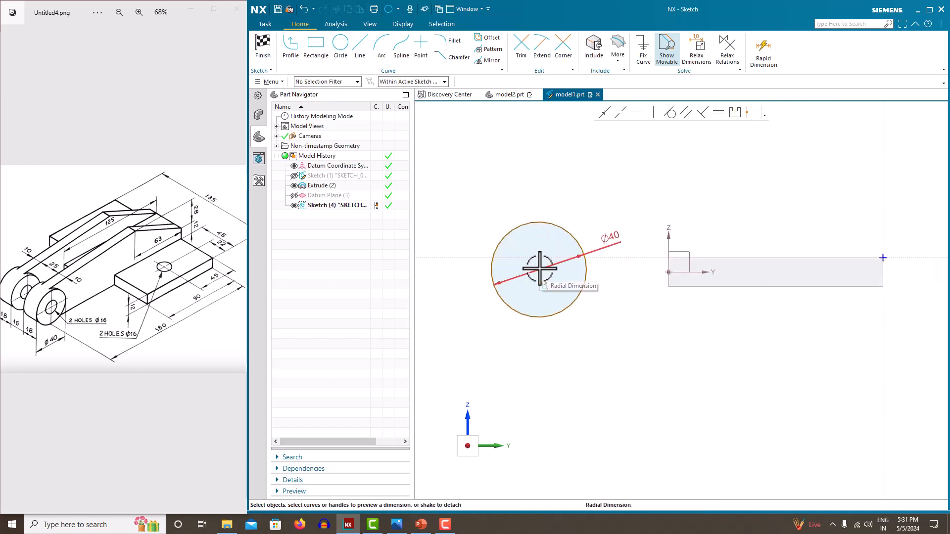
{"action": "left_click", "coordinate": [363, 55]}
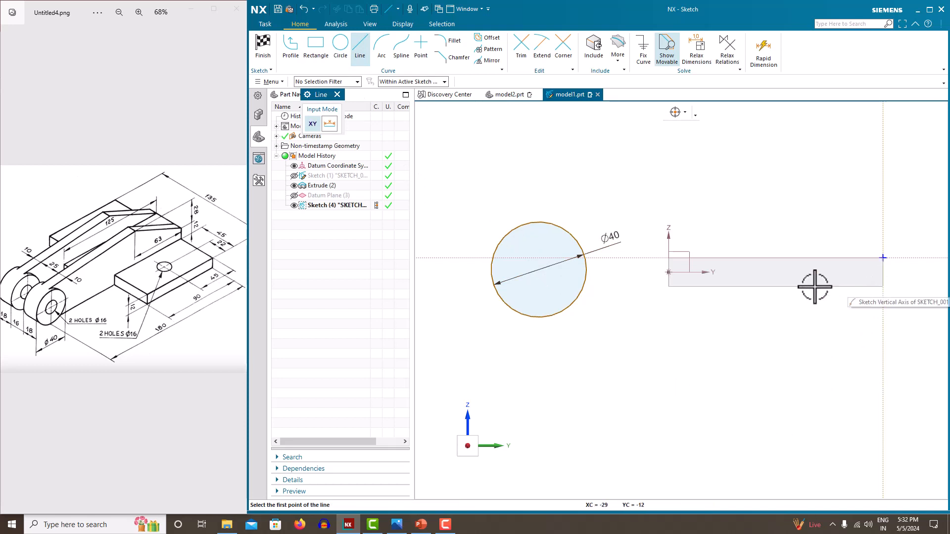
{"action": "left_click", "coordinate": [402, 81]}
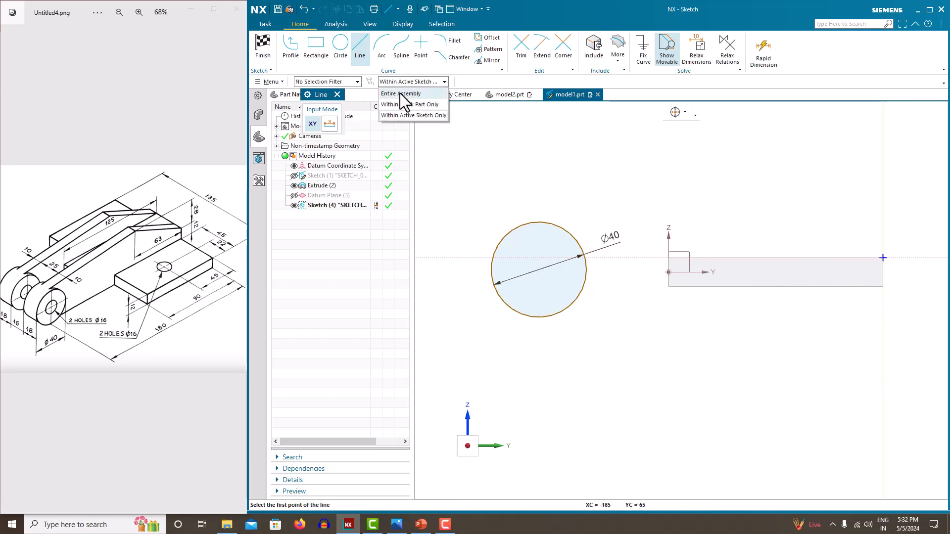
{"action": "left_click", "coordinate": [400, 93]}
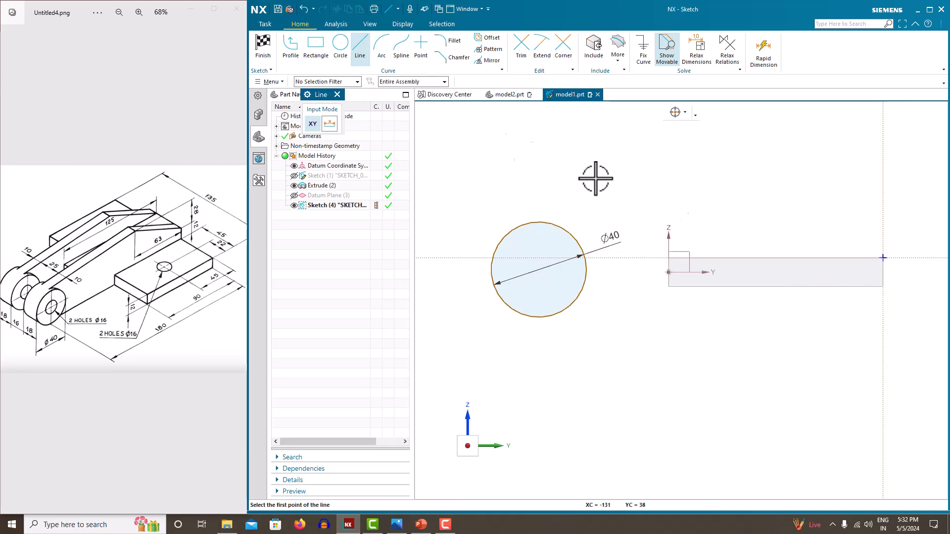
{"action": "left_click", "coordinate": [883, 286]}
{"action": "left_click", "coordinate": [441, 286]}
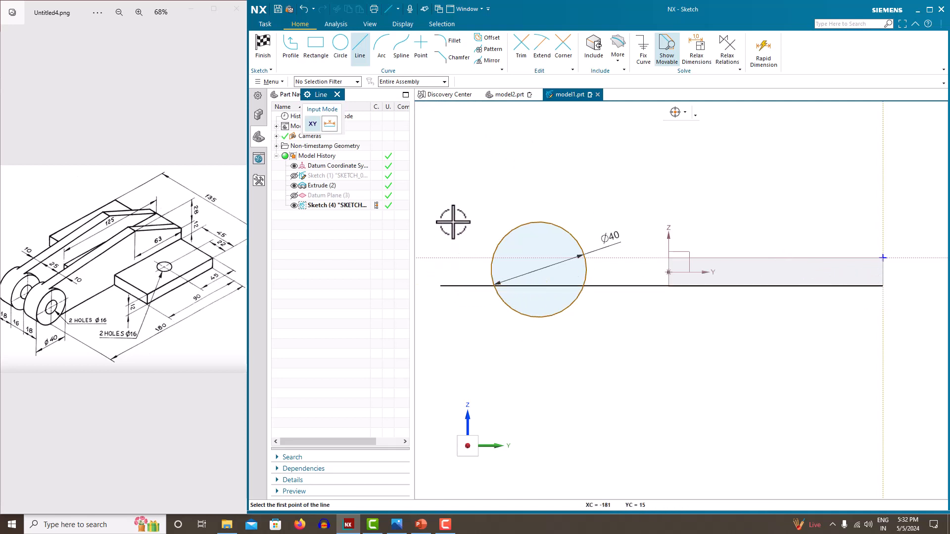
{"action": "key", "text": "Escape"}
Make the circle tangent to the horizontal line and set its center 180 mm from the sketch's vertical axis
{"action": "left_click", "coordinate": [570, 308]}
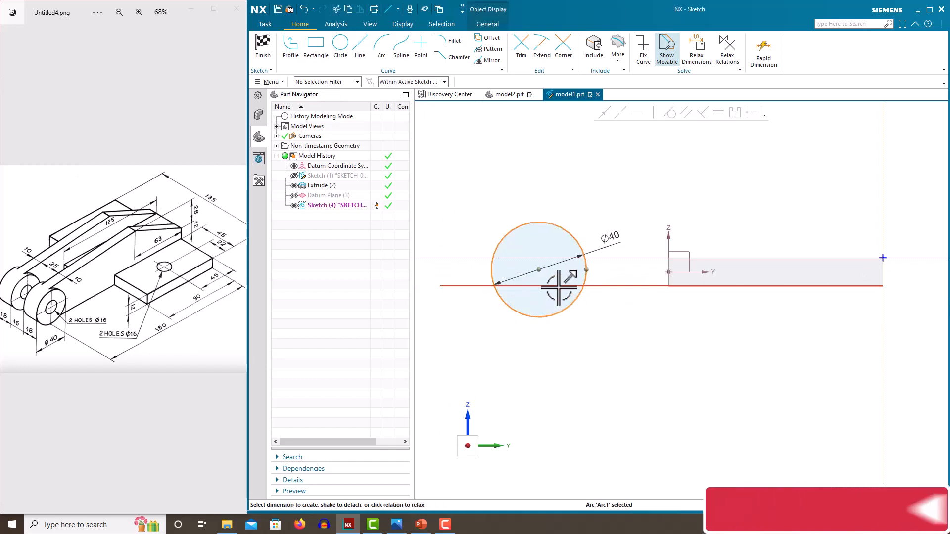
{"action": "left_click", "coordinate": [670, 113]}
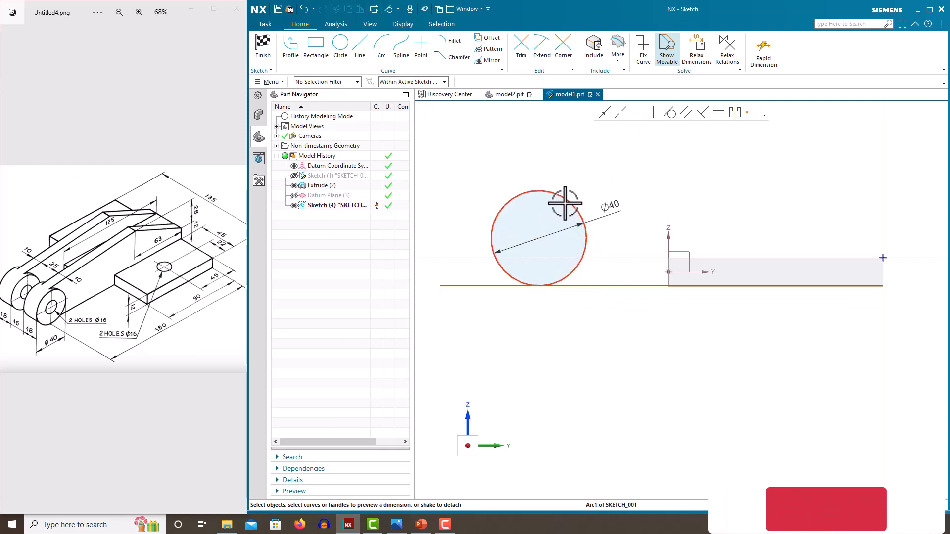
{"action": "left_click", "coordinate": [548, 230]}
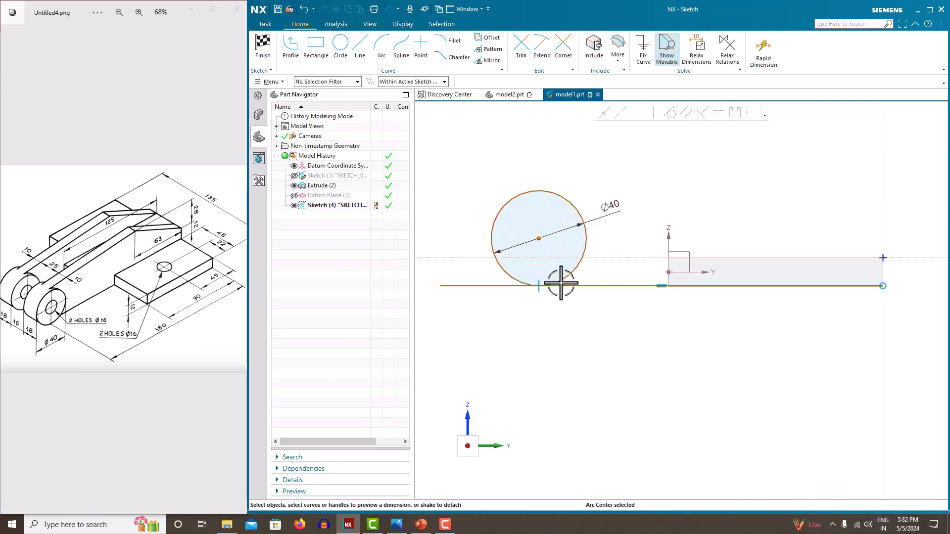
{"action": "left_click", "coordinate": [883, 292]}
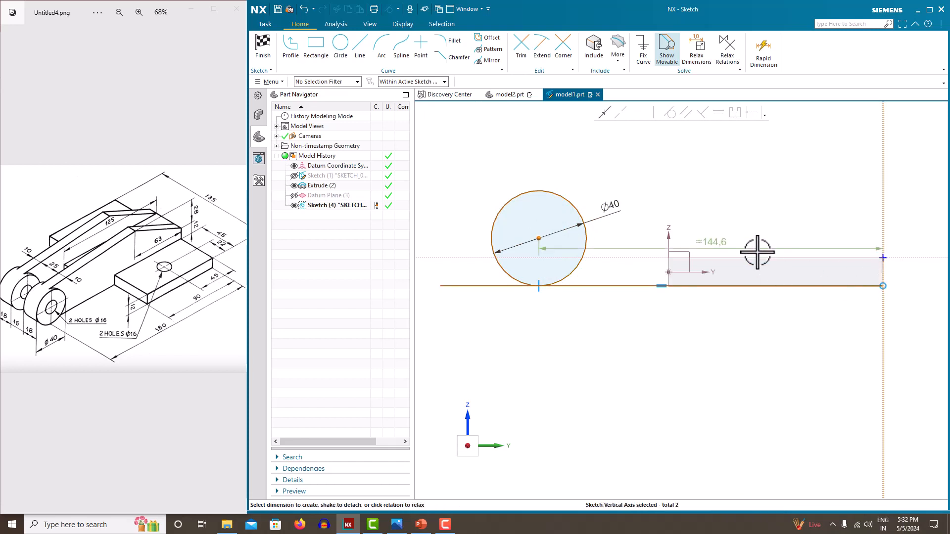
{"action": "left_click", "coordinate": [722, 241]}
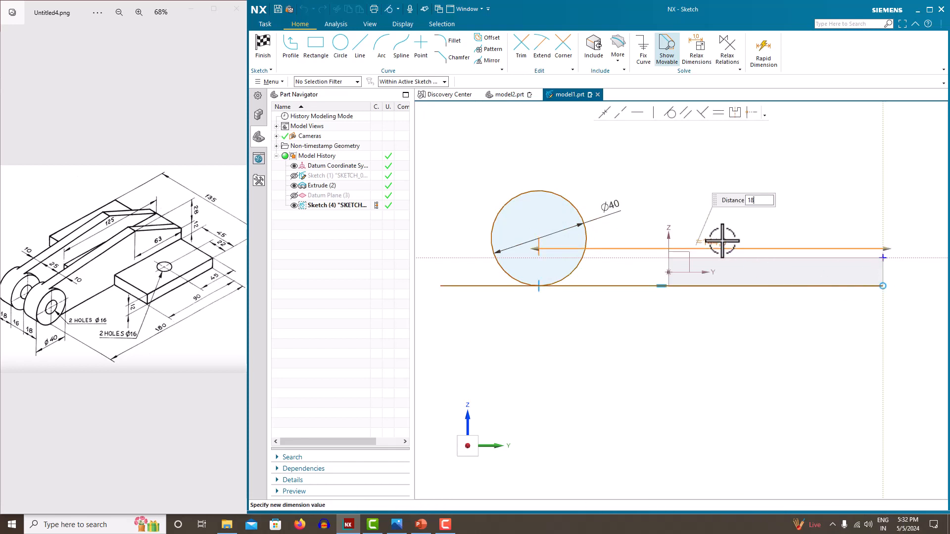
{"action": "type", "text": "0"}
{"action": "key", "text": "Return"}
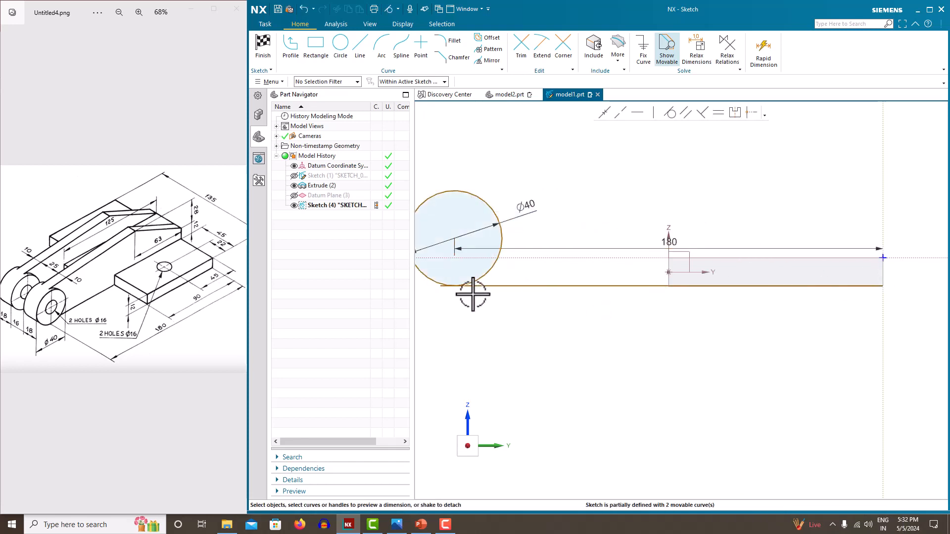
Trim the horizontal line's overhang beyond its tangent point on the 40 mm circle
{"action": "scroll", "coordinate": [473, 295], "scroll_direction": "up", "scroll_amount": 5}
{"action": "left_click", "coordinate": [521, 47]}
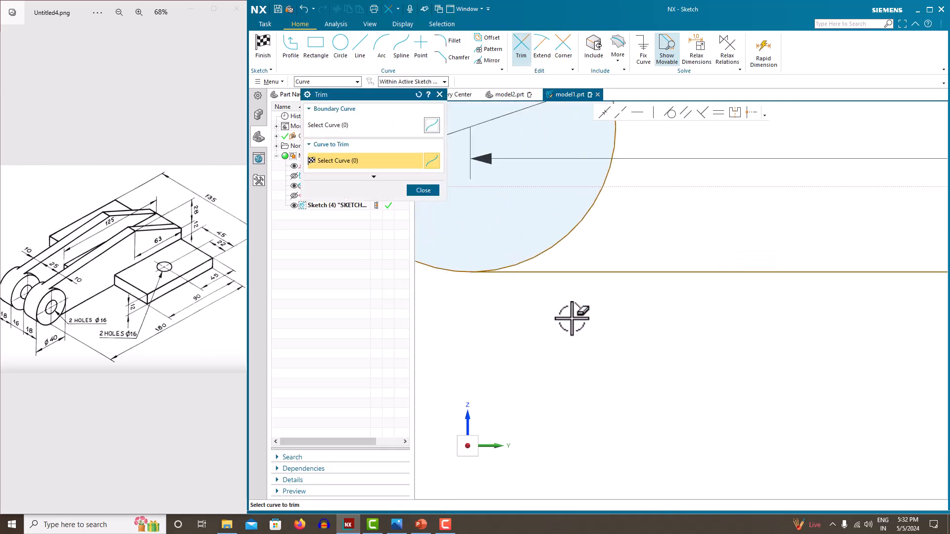
{"action": "key", "text": "Escape"}
{"action": "scroll", "coordinate": [571, 318], "scroll_direction": "down", "scroll_amount": 6}
{"action": "scroll", "coordinate": [591, 255], "scroll_direction": "up", "scroll_amount": 2}
{"action": "scroll", "coordinate": [565, 272], "scroll_direction": "down", "scroll_amount": 1}
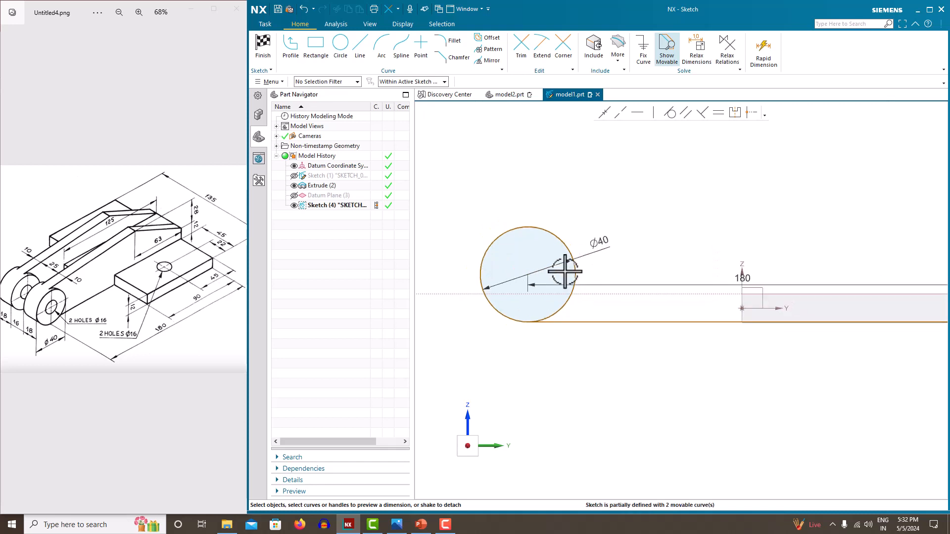
{"action": "scroll", "coordinate": [565, 272], "scroll_direction": "down", "scroll_amount": 3}
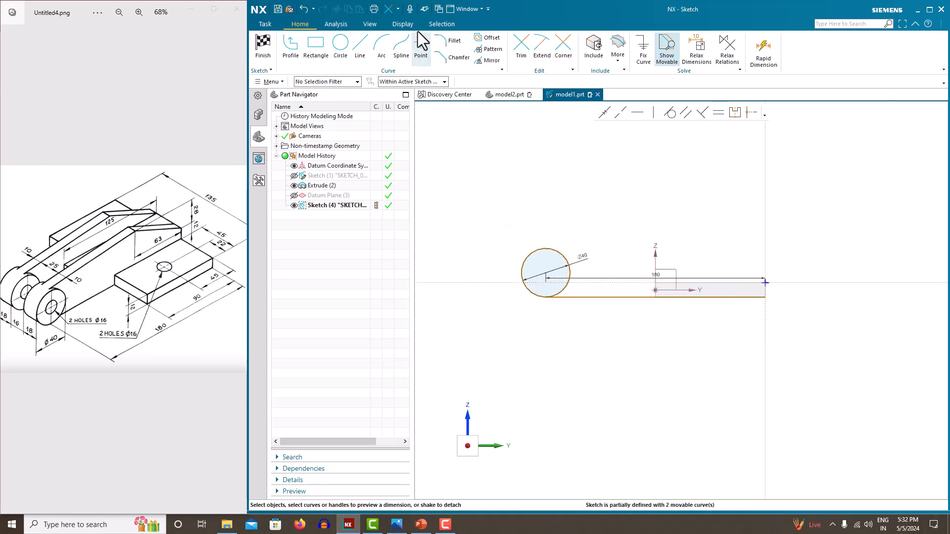
Sketch a profile about 34 mm up from the baseline's far end, sloping over a peak to the circle's top, and move the 180 mm dimension below
{"action": "left_click", "coordinate": [291, 49]}
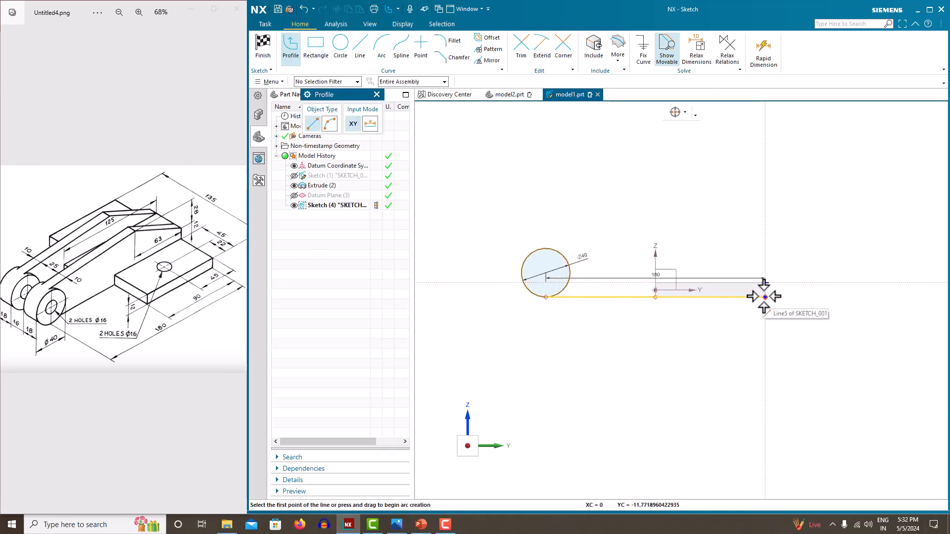
{"action": "left_click", "coordinate": [765, 297]}
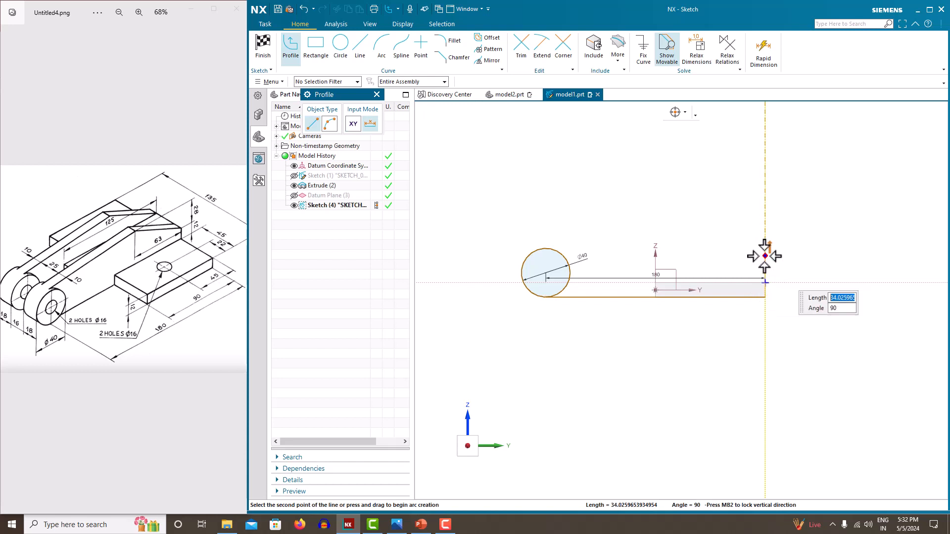
{"action": "left_click", "coordinate": [765, 256]}
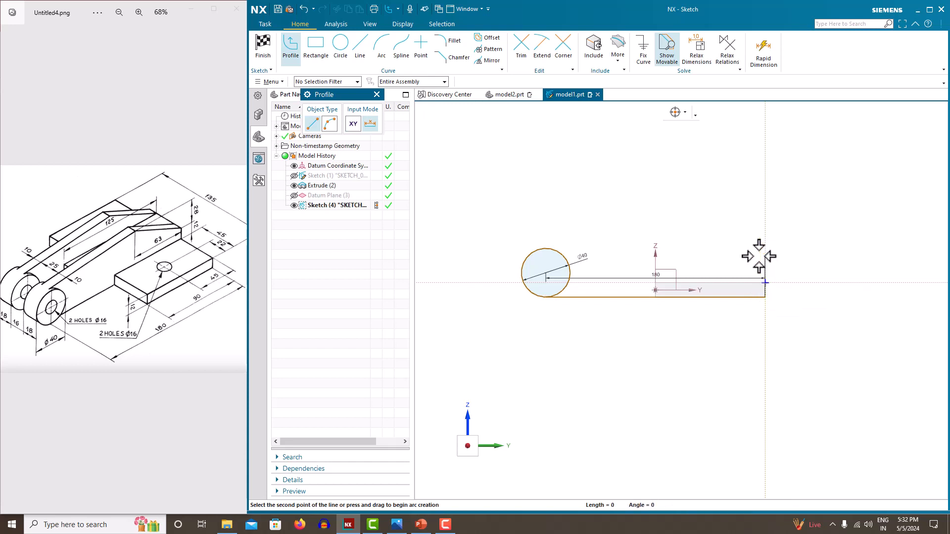
{"action": "left_click", "coordinate": [675, 224]}
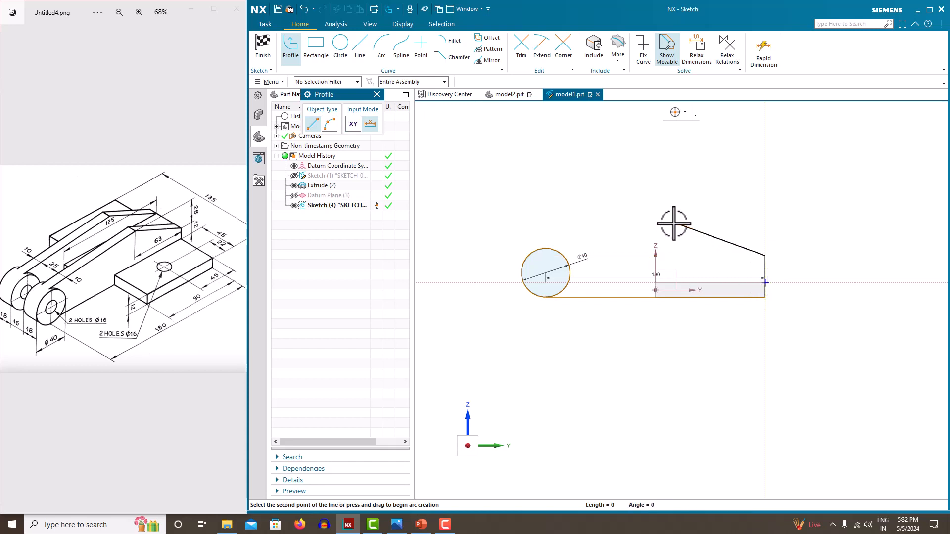
{"action": "left_click", "coordinate": [544, 247]}
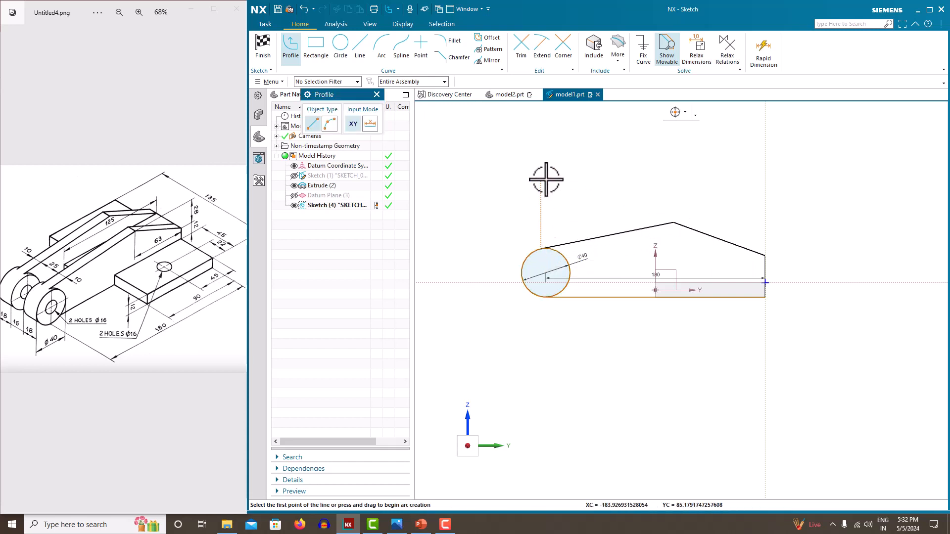
{"action": "key", "text": "Escape"}
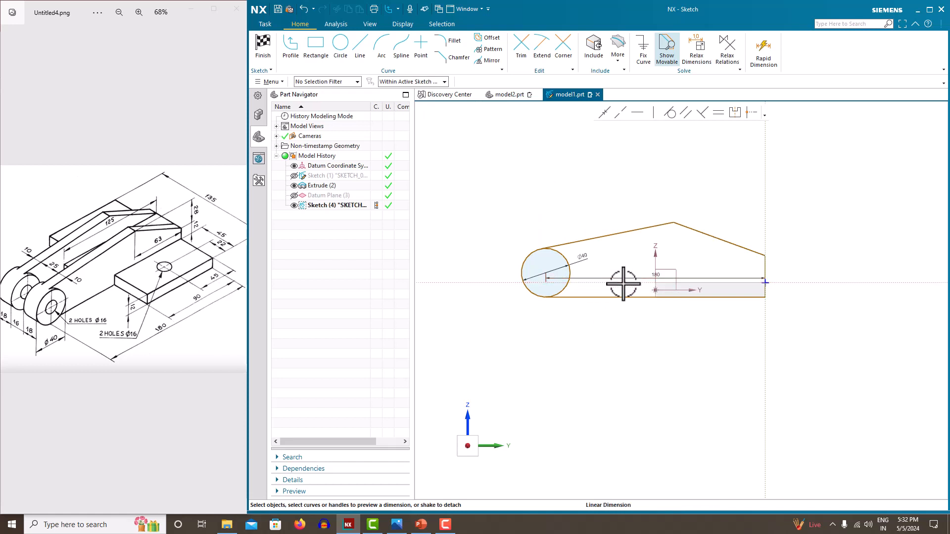
{"action": "left_click_drag", "start_coordinate": [623, 284], "coordinate": [611, 347]}
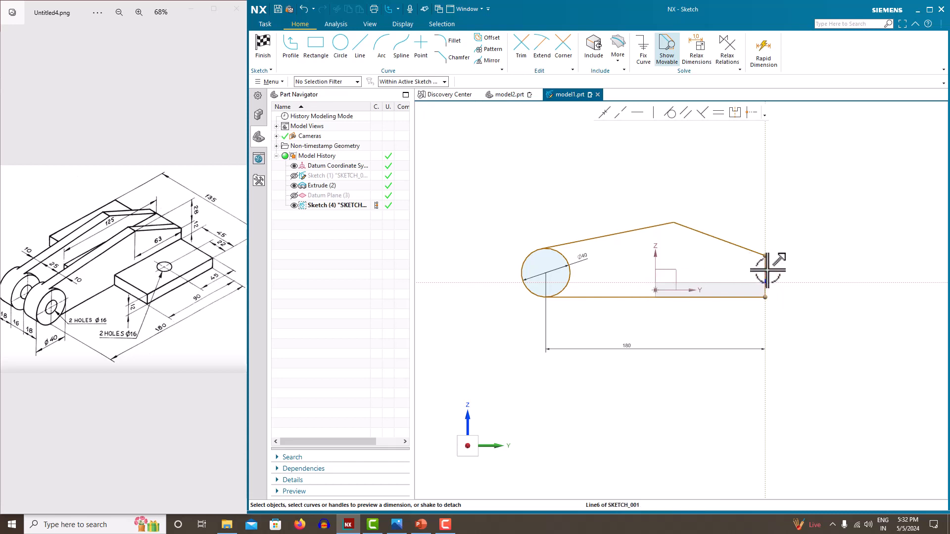
{"action": "left_click", "coordinate": [767, 271]}
{"action": "left_click", "coordinate": [782, 273]}
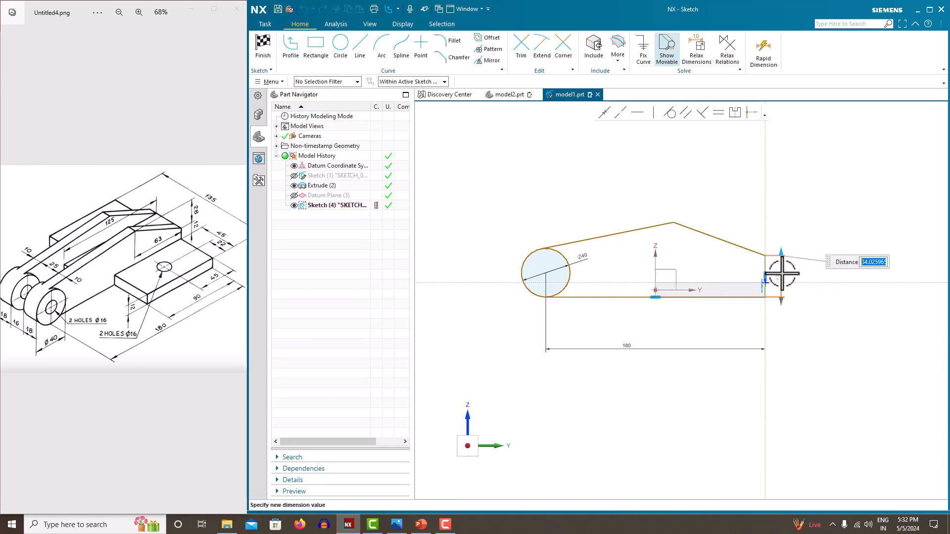
{"action": "left_click", "coordinate": [799, 248]}
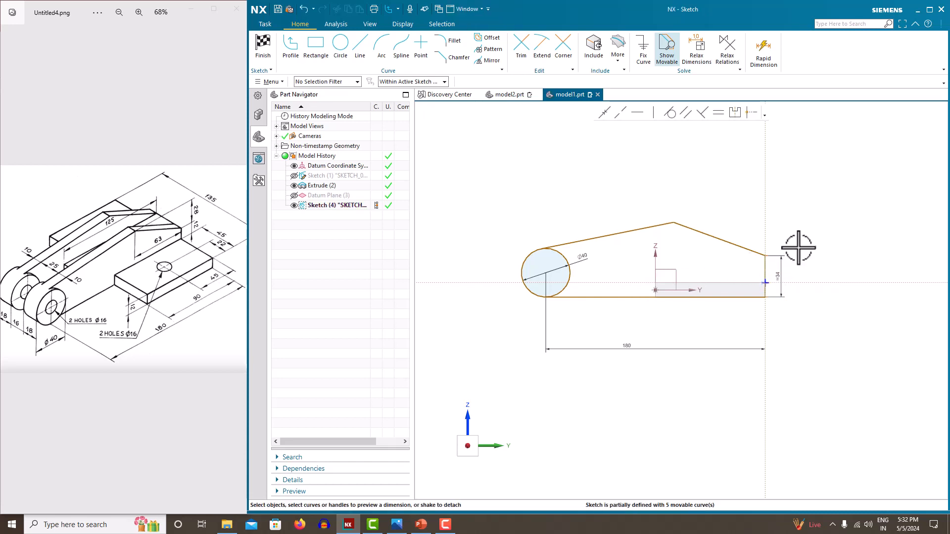
{"action": "left_click", "coordinate": [777, 279]}
{"action": "key", "text": "Delete"}
Dimension the top endpoint of the profile's vertical end line 12 mm above the sketch's horizontal axis
{"action": "left_click", "coordinate": [743, 282]}
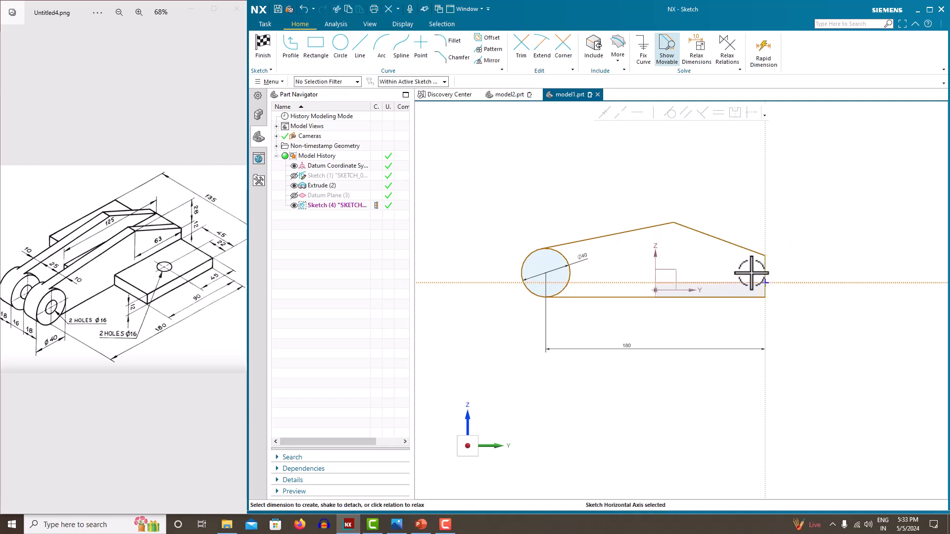
{"action": "left_click", "coordinate": [767, 255]}
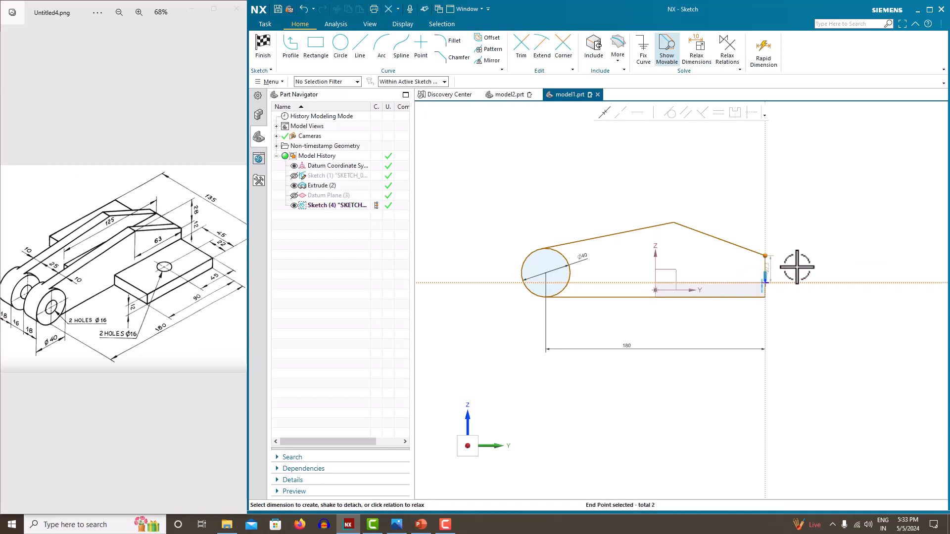
{"action": "left_click", "coordinate": [797, 268]}
{"action": "type", "text": "12"}
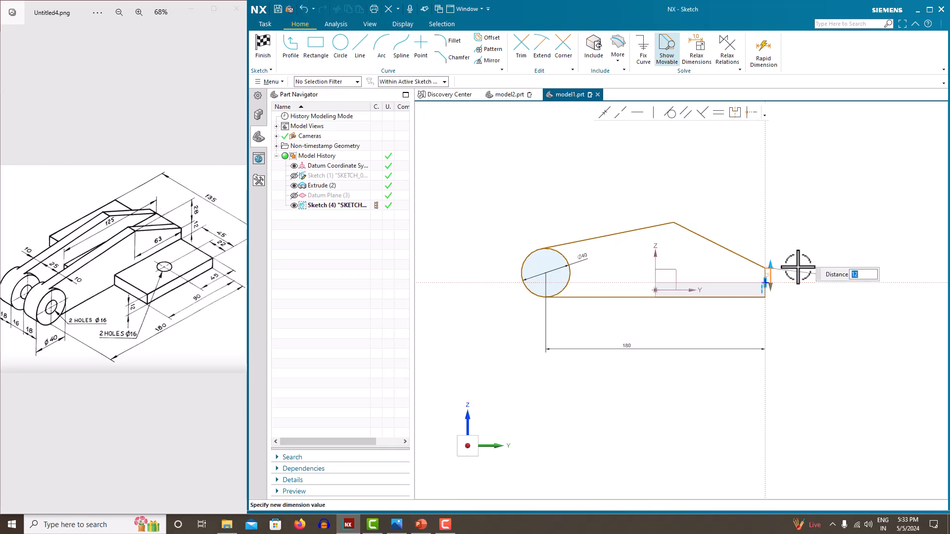
{"action": "key", "text": "Return"}
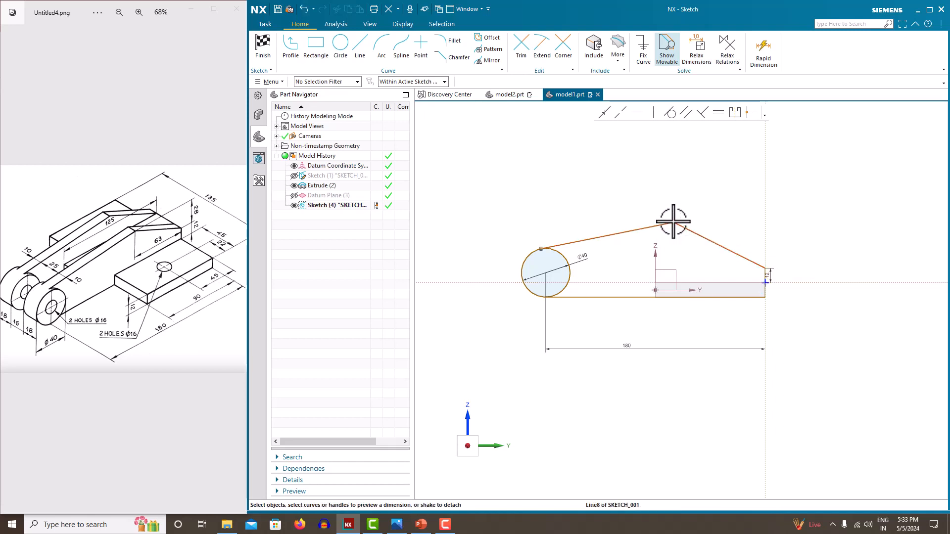
Set the horizontal distance between the peak and the vertical end line to 63 mm
{"action": "left_click", "coordinate": [720, 243]}
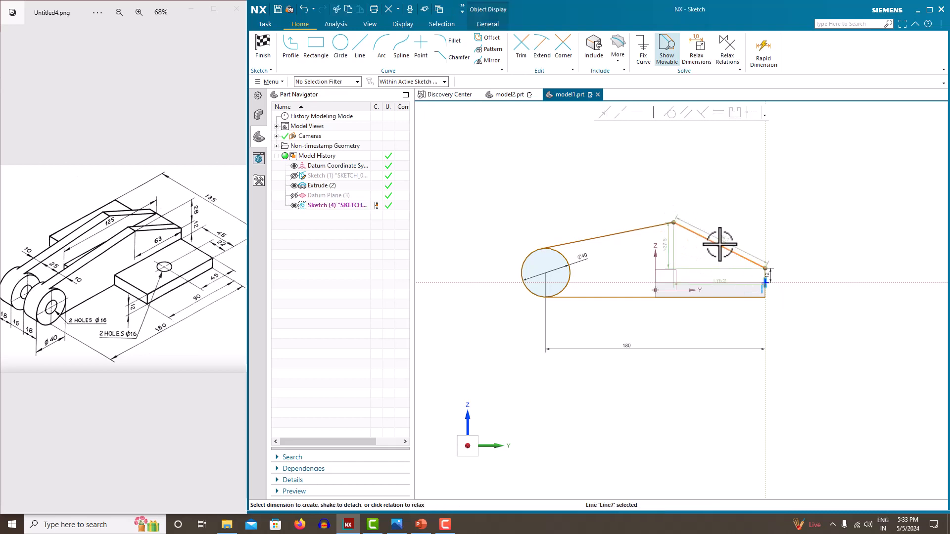
{"action": "scroll", "coordinate": [723, 277], "scroll_direction": "up", "scroll_amount": 3}
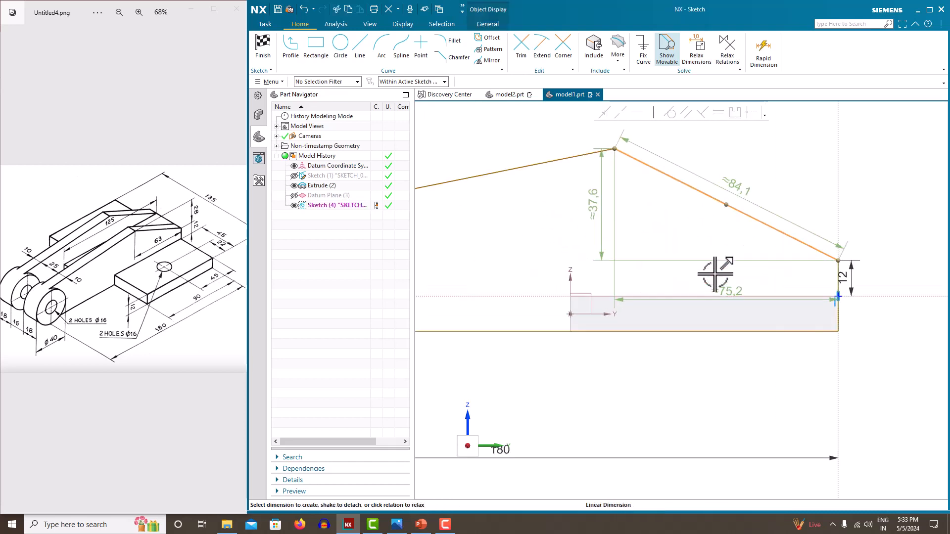
{"action": "left_click", "coordinate": [736, 285]}
{"action": "left_click", "coordinate": [734, 287]}
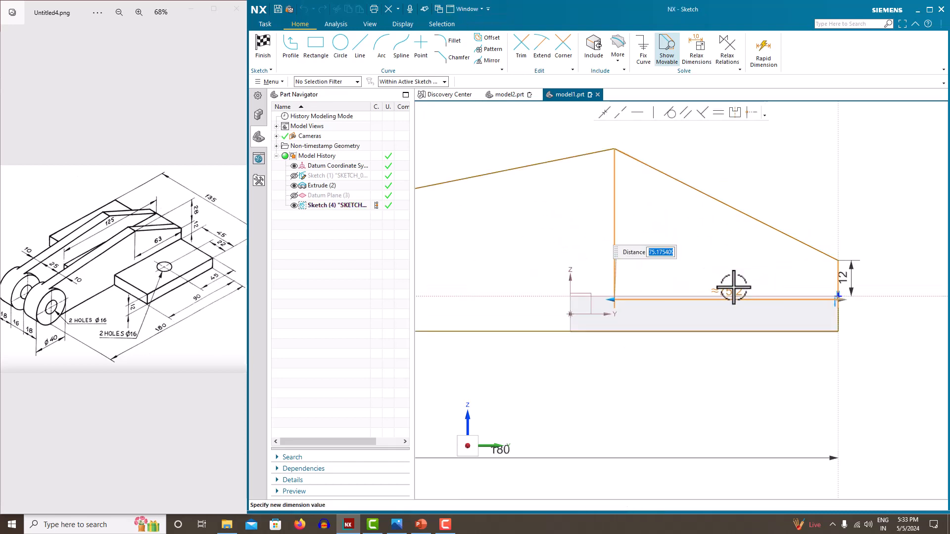
{"action": "type", "text": "63"}
{"action": "key", "text": "Return"}
{"action": "scroll", "coordinate": [720, 232], "scroll_direction": "down", "scroll_amount": 2}
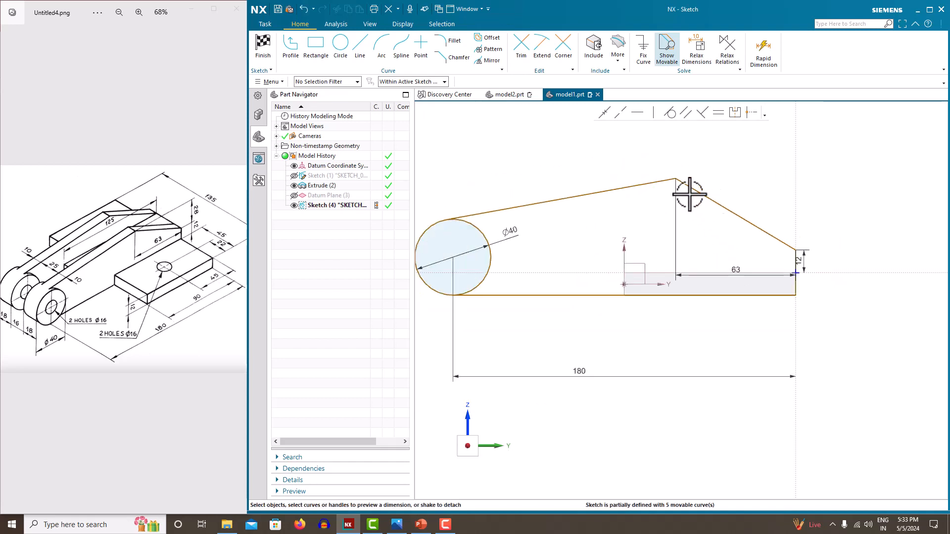
Set the short sloped line's vertical height to 28 mm, placing the dimension beyond the profile's vertical end
{"action": "left_click", "coordinate": [718, 203]}
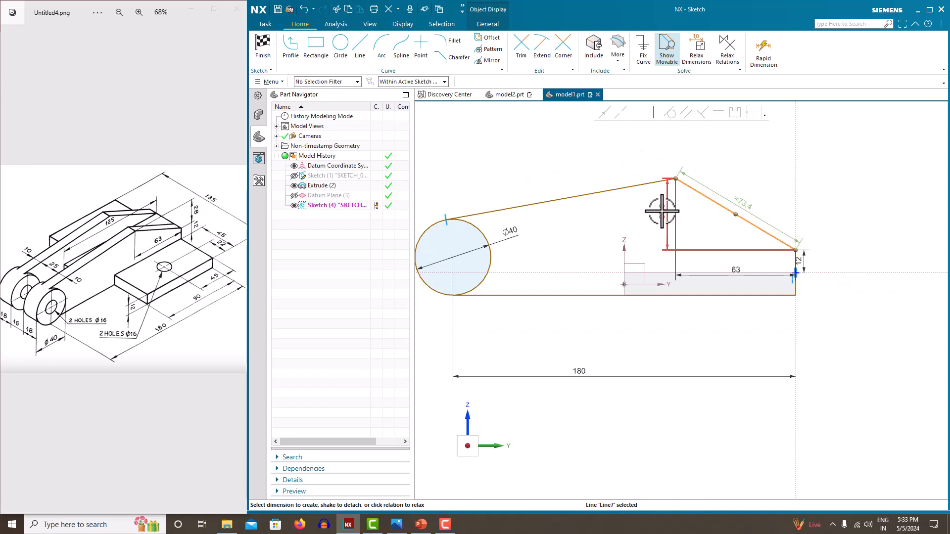
{"action": "left_click_drag", "start_coordinate": [662, 213], "coordinate": [809, 203]}
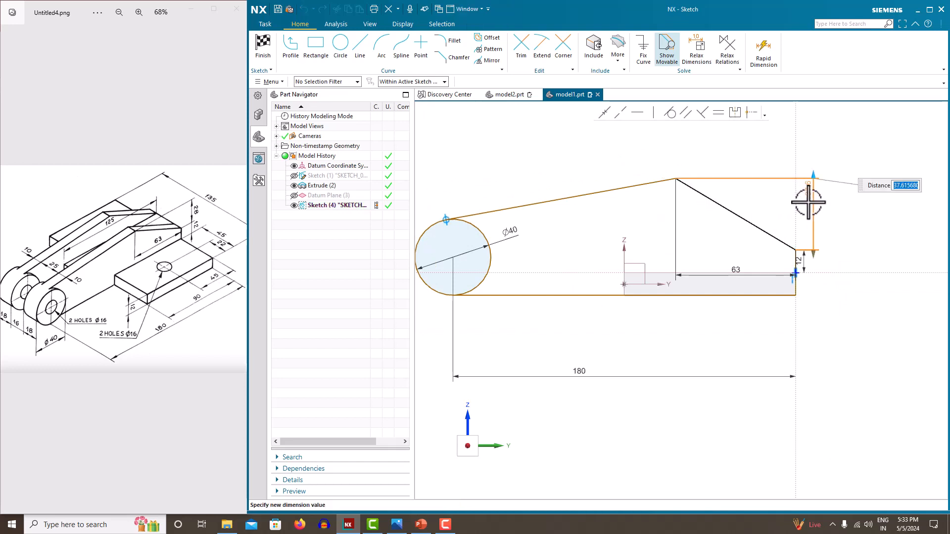
{"action": "type", "text": "28"}
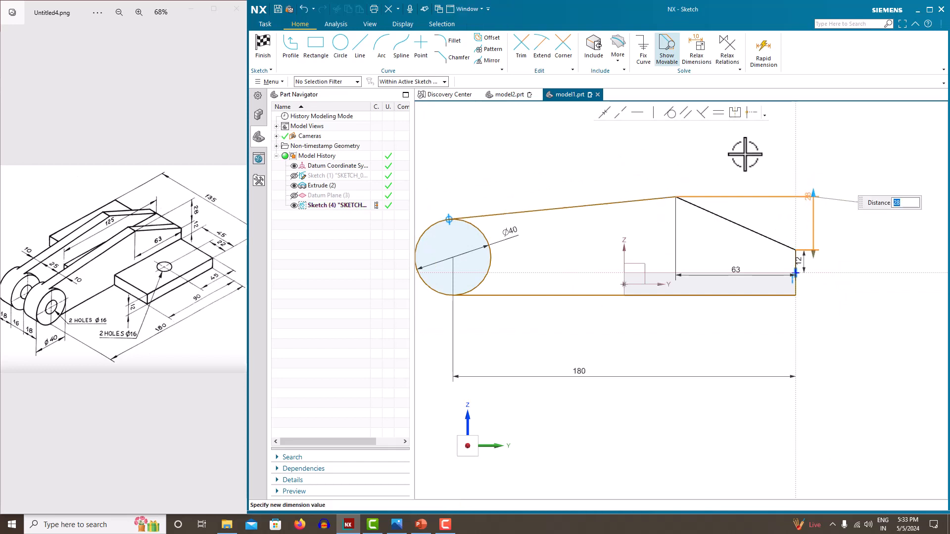
{"action": "key", "text": "Return"}
{"action": "scroll", "coordinate": [630, 201], "scroll_direction": "up", "scroll_amount": 1}
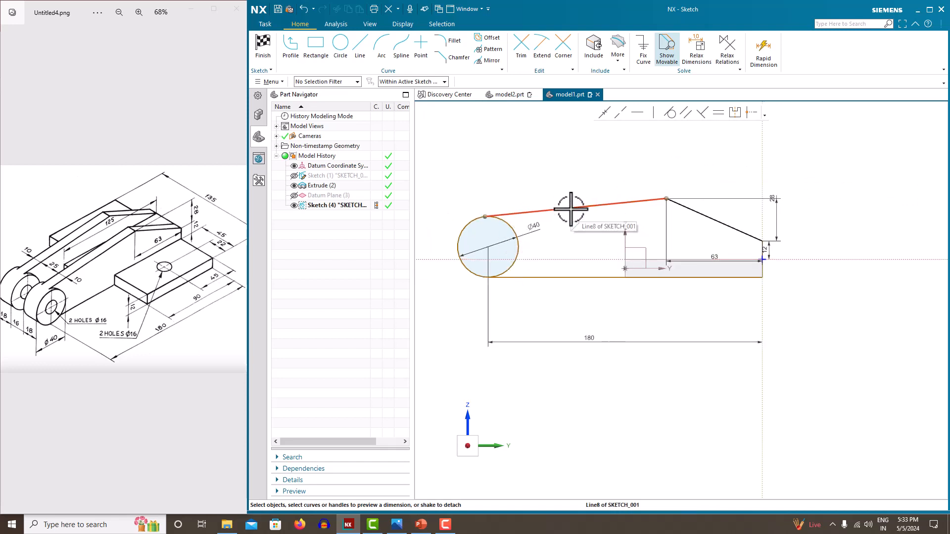
Test the freedom of the profile's bottom line by moving it below the plate's underside and back toward it
{"action": "left_click", "coordinate": [573, 276]}
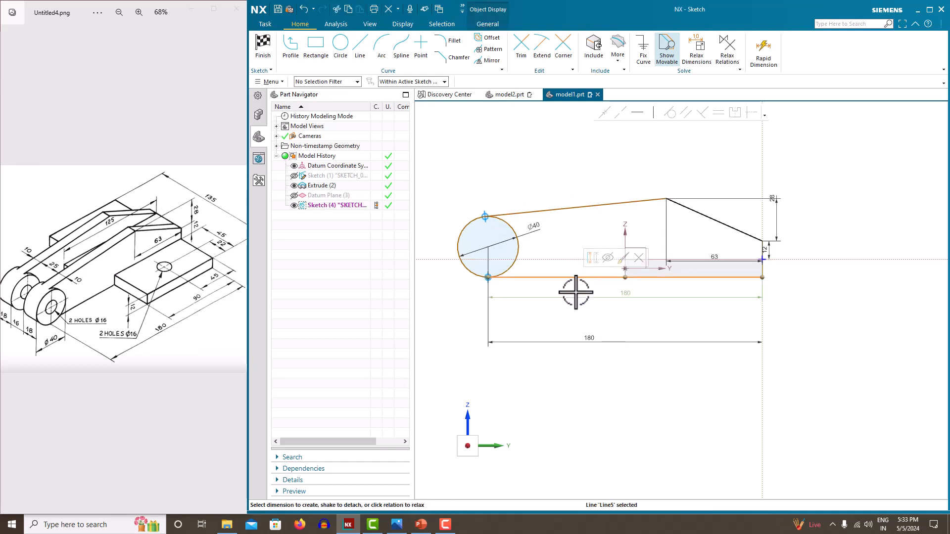
{"action": "left_click_drag", "start_coordinate": [755, 276], "coordinate": [711, 289]}
{"action": "scroll", "coordinate": [770, 298], "scroll_direction": "up", "scroll_amount": 4}
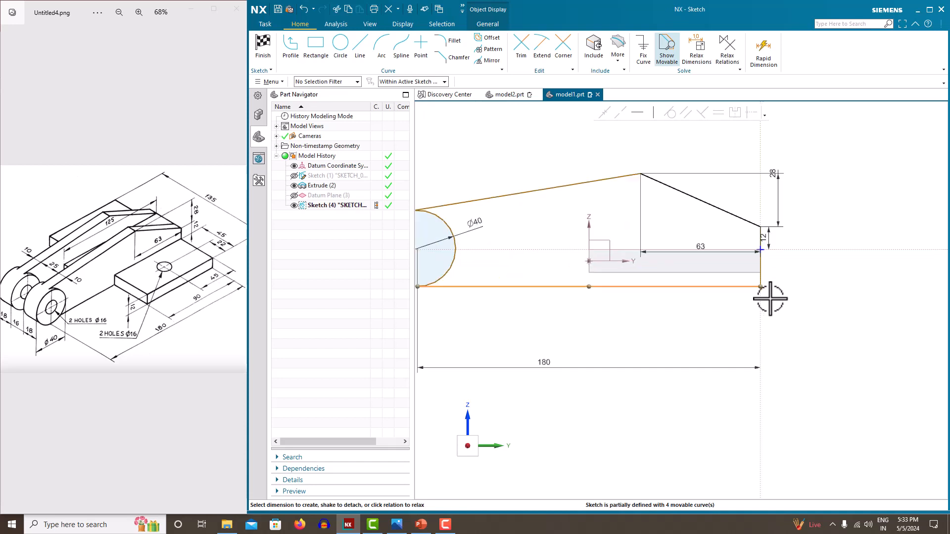
{"action": "left_click", "coordinate": [751, 276]}
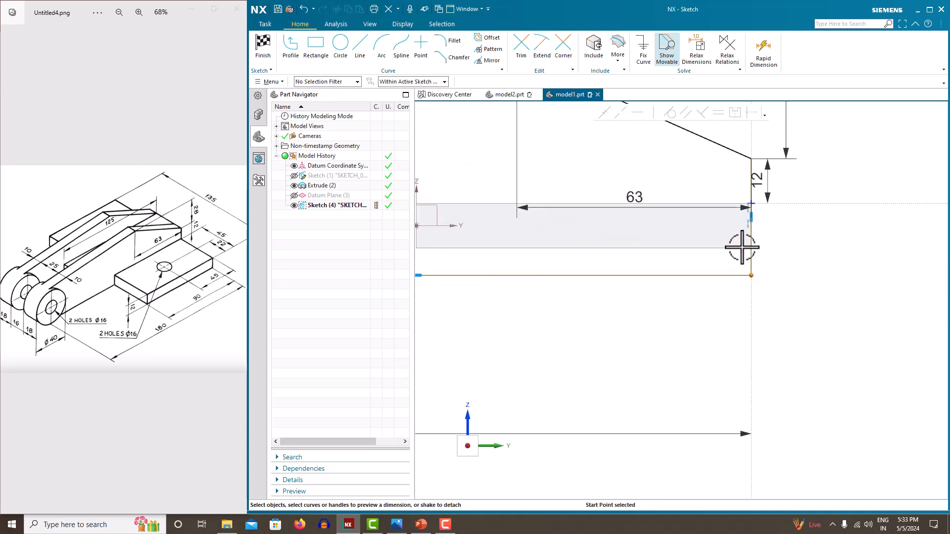
{"action": "mouse_move", "coordinate": [723, 273]}
{"action": "left_mouse_down"}
{"action": "mouse_move", "coordinate": [726, 241]}
{"action": "mouse_move", "coordinate": [731, 263]}
{"action": "left_mouse_up"}
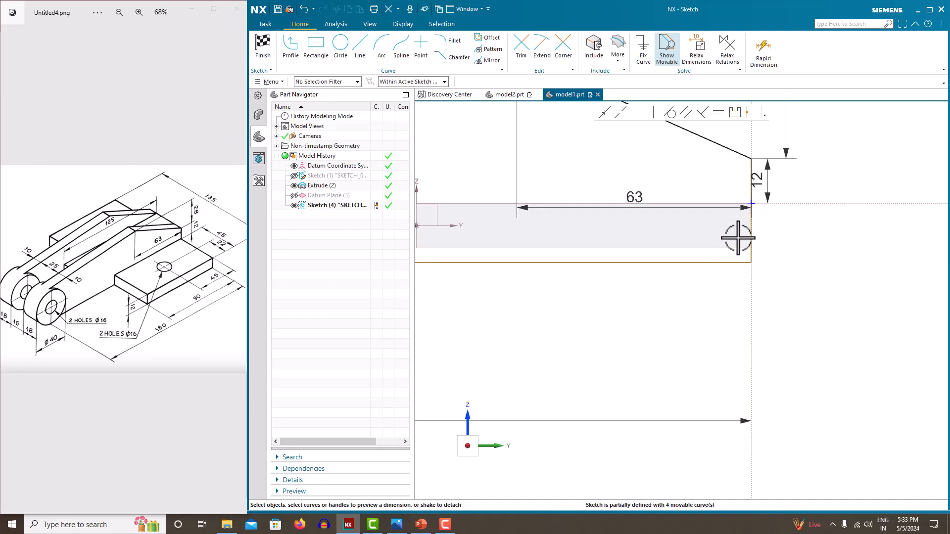
{"action": "scroll", "coordinate": [734, 254], "scroll_direction": "down", "scroll_amount": 2}
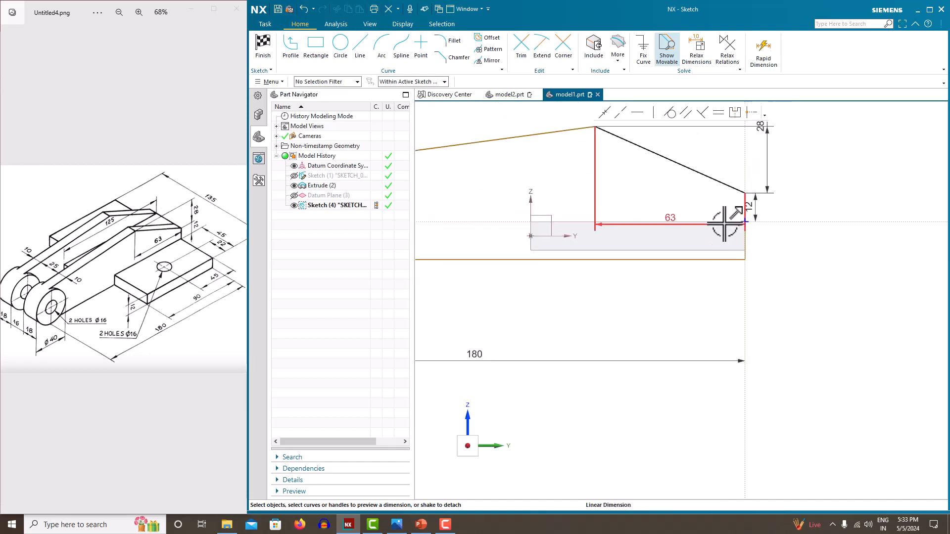
Dimension the profile's bottom line 12 mm below the sketch's horizontal axis, placing the dimension beyond the vertical end
{"action": "left_click", "coordinate": [770, 222]}
{"action": "left_click", "coordinate": [702, 259]}
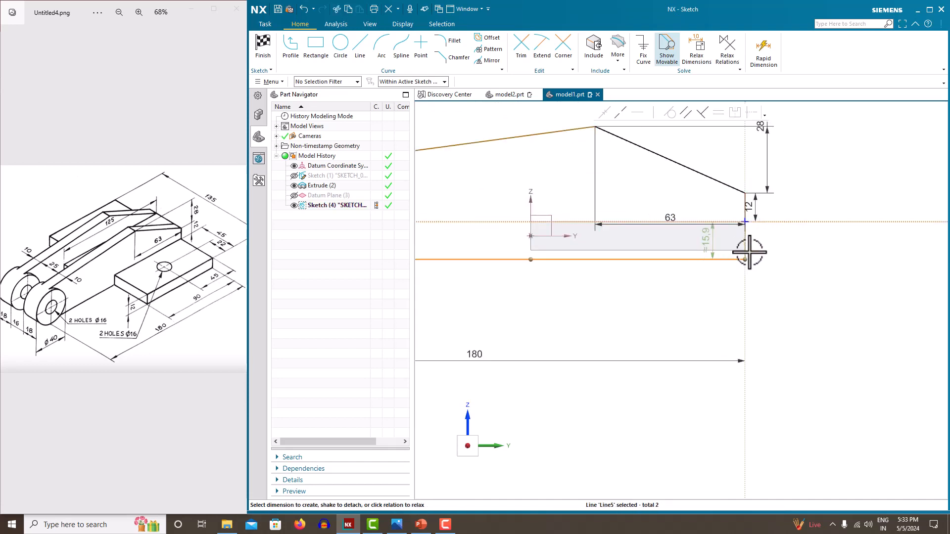
{"action": "left_click_drag", "start_coordinate": [710, 240], "coordinate": [788, 250]}
{"action": "left_click", "coordinate": [788, 251]}
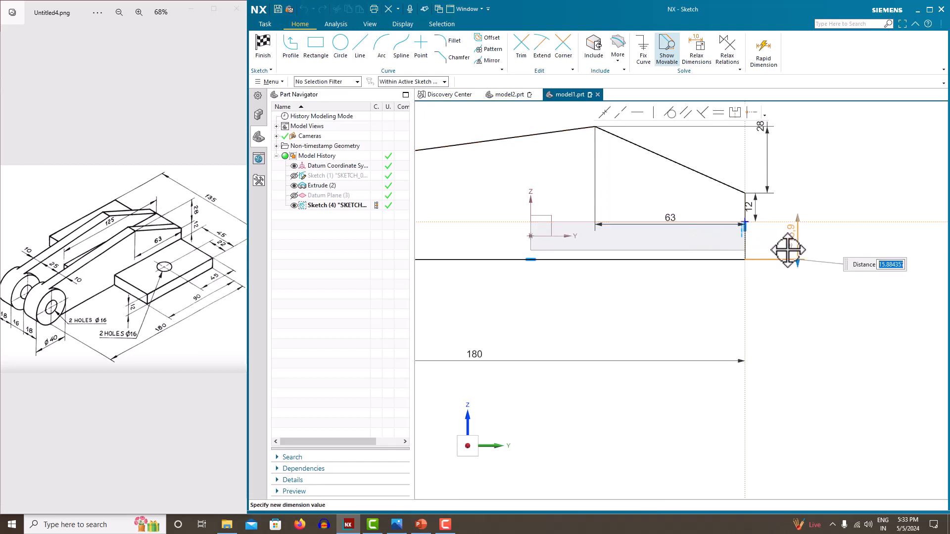
{"action": "type", "text": "12"}
{"action": "key", "text": "Return"}
Examine the dimensioned arm profile and its alignment with the plate's lower far corner
{"action": "key", "text": "ctrl+f"}
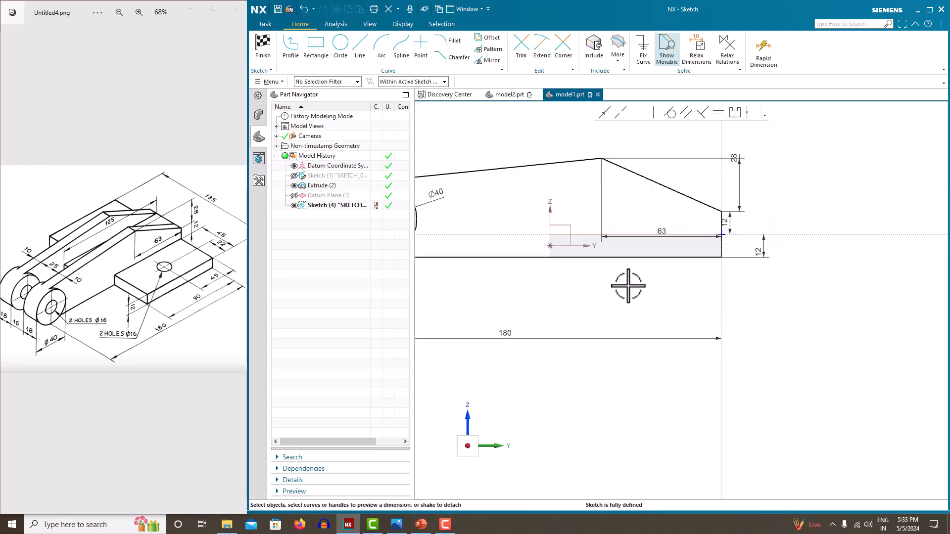
{"action": "scroll", "coordinate": [533, 277], "scroll_direction": "up", "scroll_amount": 1}
{"action": "scroll", "coordinate": [647, 268], "scroll_direction": "down", "scroll_amount": 3}
{"action": "scroll", "coordinate": [732, 272], "scroll_direction": "up", "scroll_amount": 3}
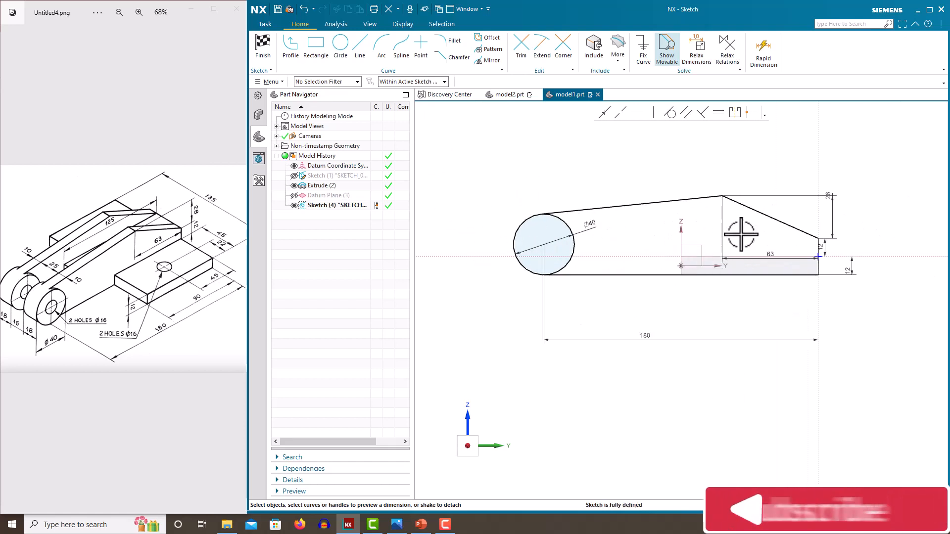
{"action": "scroll", "coordinate": [873, 278], "scroll_direction": "up", "scroll_amount": 3}
{"action": "scroll", "coordinate": [757, 250], "scroll_direction": "up", "scroll_amount": 1}
{"action": "scroll", "coordinate": [757, 250], "scroll_direction": "down", "scroll_amount": 3}
{"action": "scroll", "coordinate": [757, 251], "scroll_direction": "up", "scroll_amount": 4}
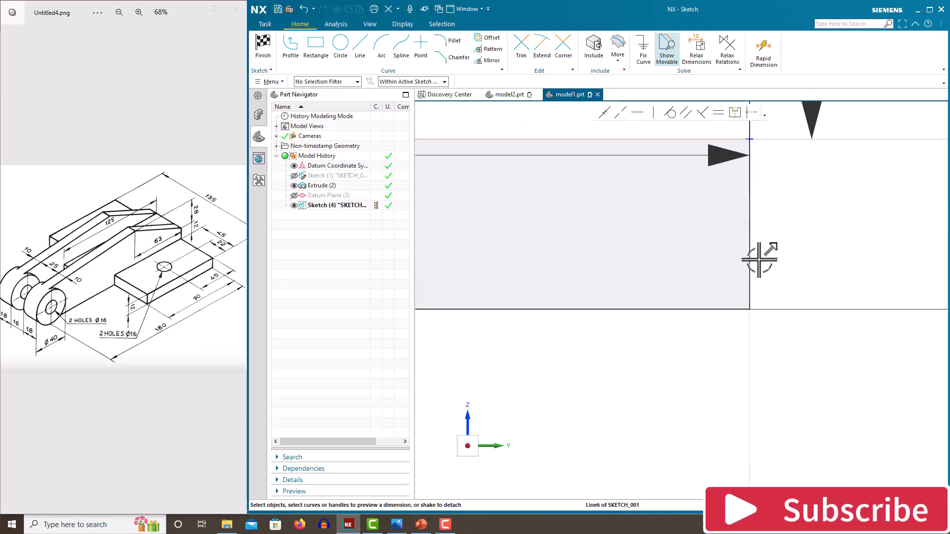
{"action": "scroll", "coordinate": [759, 260], "scroll_direction": "down", "scroll_amount": 1}
{"action": "scroll", "coordinate": [760, 260], "scroll_direction": "down", "scroll_amount": 4}
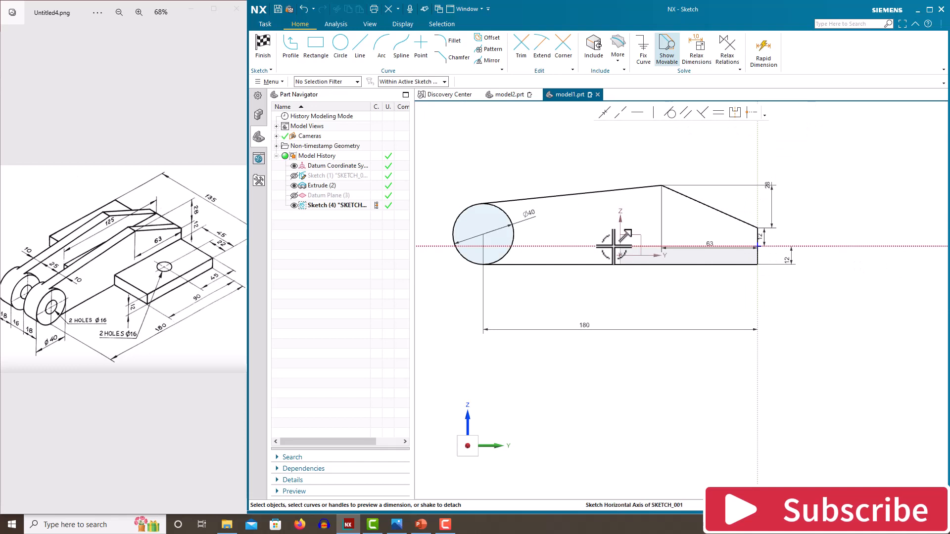
Trim the inner arc of the 40 mm circle to leave a rounded arm end, and finish the sketch
{"action": "left_click", "coordinate": [527, 50]}
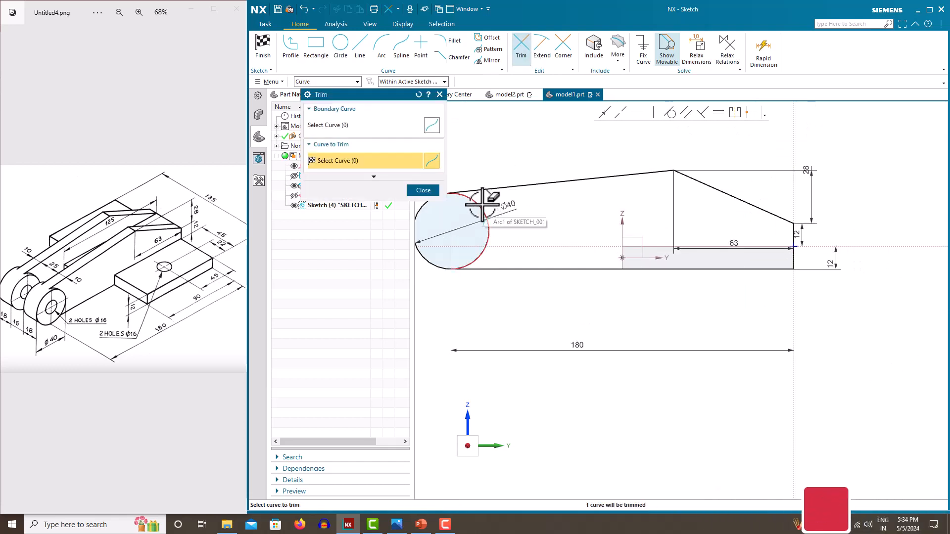
{"action": "left_click", "coordinate": [483, 204]}
{"action": "left_click", "coordinate": [423, 190]}
{"action": "scroll", "coordinate": [532, 186], "scroll_direction": "down", "scroll_amount": 2}
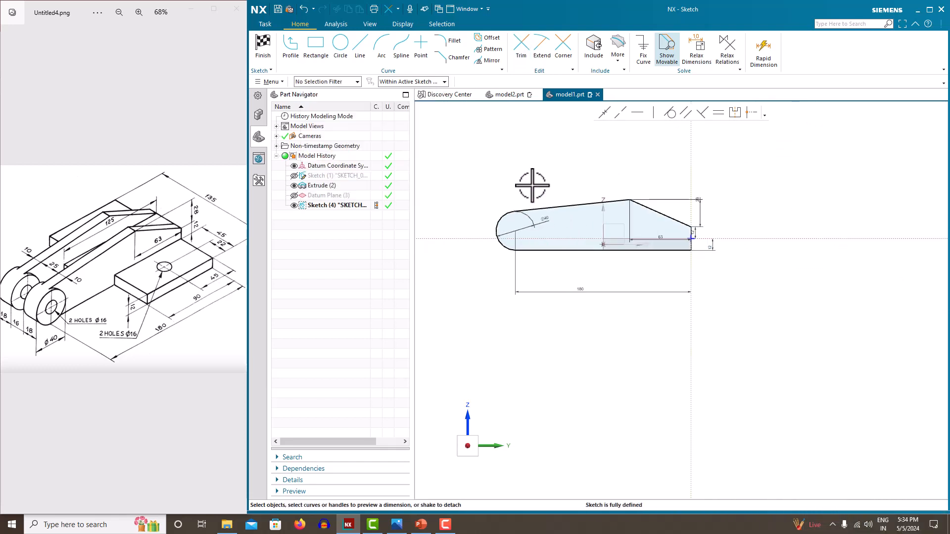
{"action": "right_click", "coordinate": [558, 182]}
{"action": "left_click", "coordinate": [563, 185]}
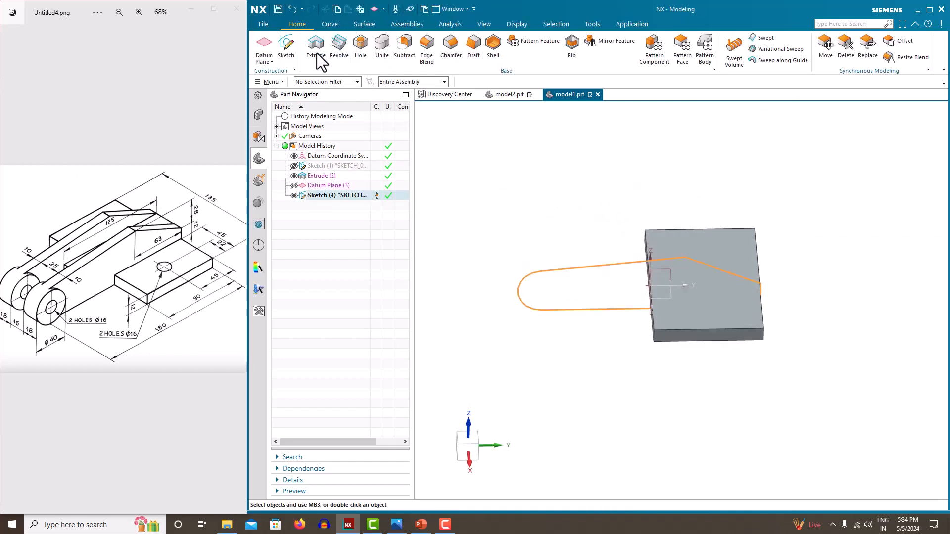
Extrude the arm profile 10 mm in the reversed direction toward the plate's middle, united with the plate, and hide the profile sketch
{"action": "left_click", "coordinate": [315, 47]}
{"action": "mouse_move", "coordinate": [604, 328]}
{"action": "middle_mouse_down"}
{"action": "mouse_move", "coordinate": [615, 322]}
{"action": "mouse_move", "coordinate": [598, 318]}
{"action": "middle_mouse_up"}
{"action": "left_click", "coordinate": [414, 253]}
{"action": "left_click", "coordinate": [406, 275]}
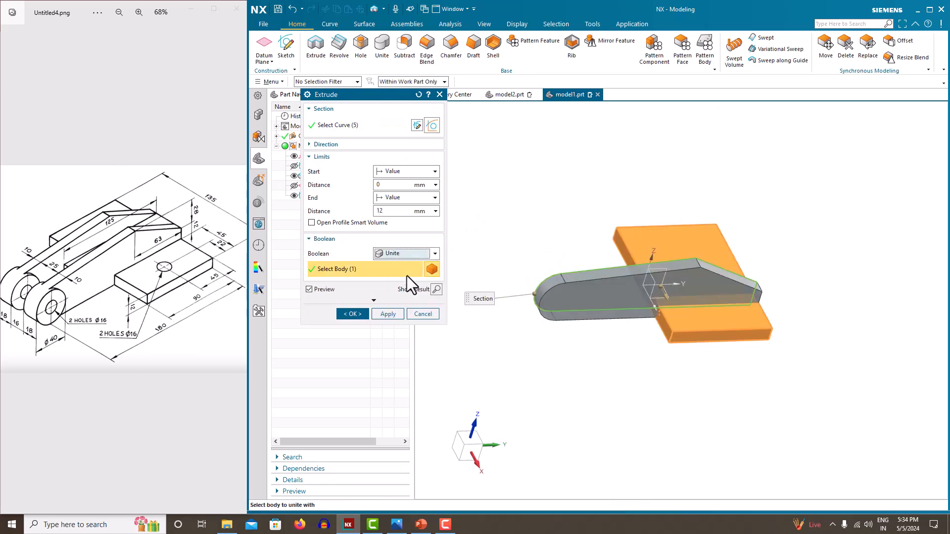
{"action": "middle_click_drag", "start_coordinate": [458, 262], "coordinate": [551, 323]}
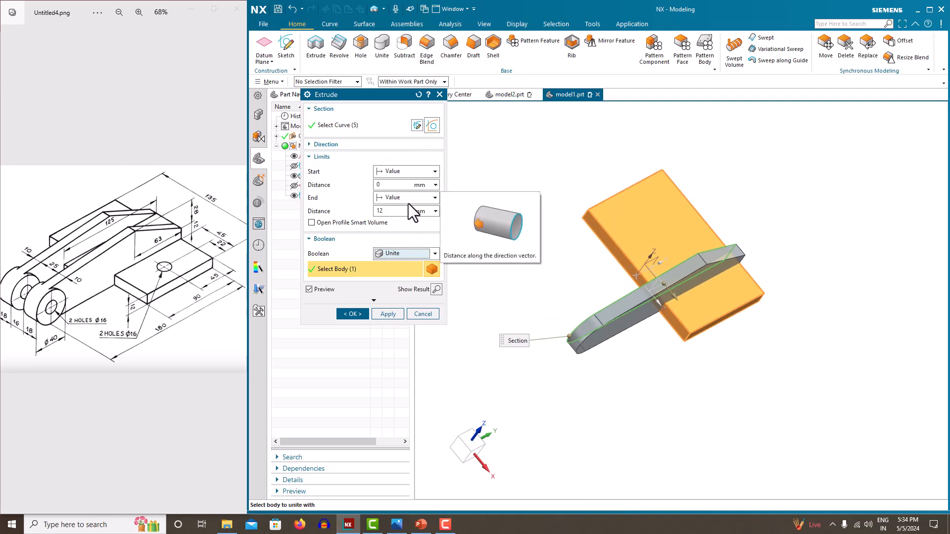
{"action": "double_click", "coordinate": [657, 274]}
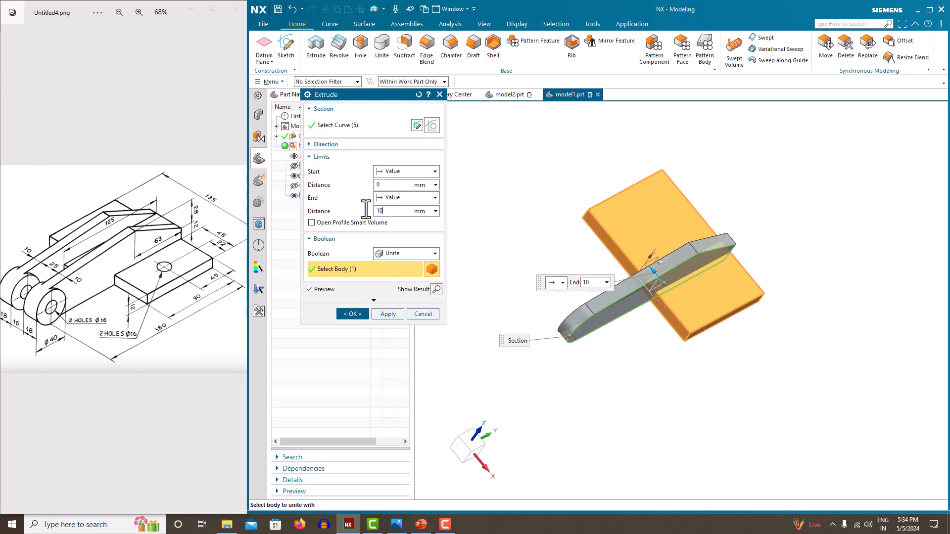
{"action": "key", "text": "Return"}
{"action": "left_click", "coordinate": [361, 311]}
{"action": "middle_click_drag", "start_coordinate": [634, 309], "coordinate": [602, 297]}
{"action": "left_click", "coordinate": [294, 195]}
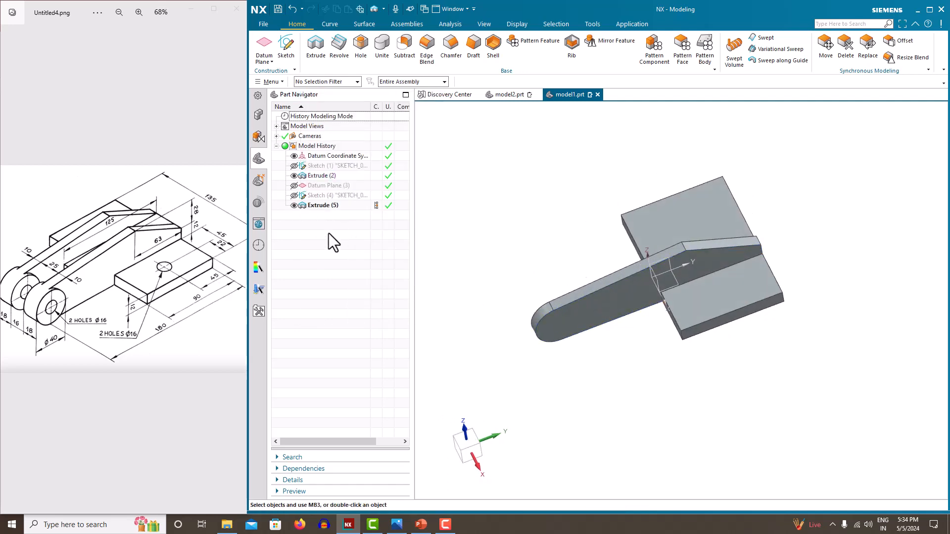
On the arm's outer face, sketch a circle concentric with the rounded end and matching its edge, and finish the sketch
{"action": "mouse_move", "coordinate": [526, 331]}
{"action": "middle_mouse_down"}
{"action": "mouse_move", "coordinate": [471, 314]}
{"action": "mouse_move", "coordinate": [505, 324]}
{"action": "mouse_move", "coordinate": [526, 317]}
{"action": "mouse_move", "coordinate": [502, 302]}
{"action": "middle_mouse_up"}
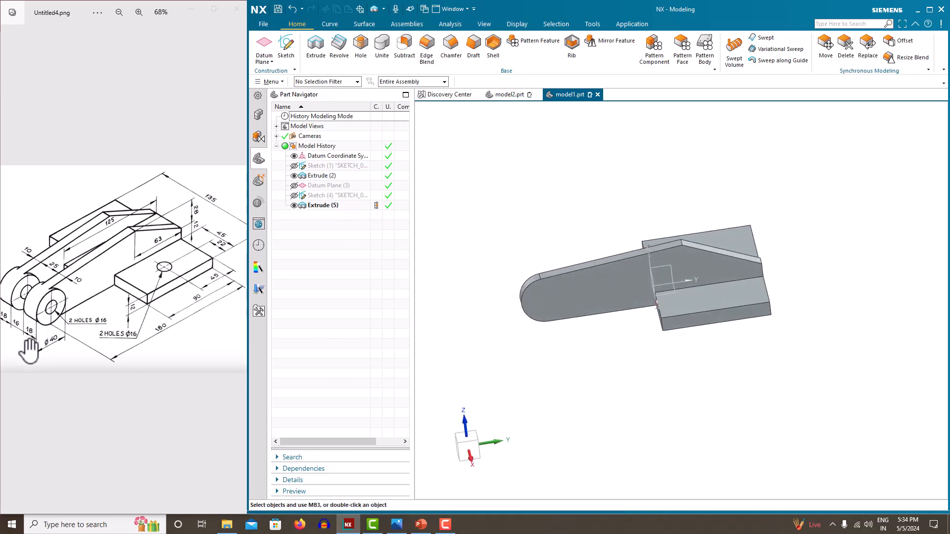
{"action": "left_click", "coordinate": [287, 59]}
{"action": "left_click", "coordinate": [527, 303]}
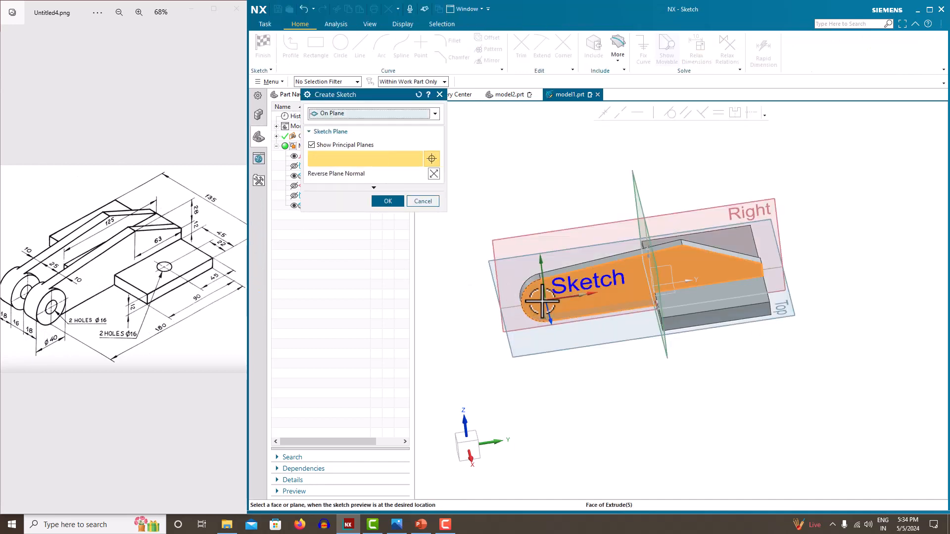
{"action": "left_click", "coordinate": [388, 202]}
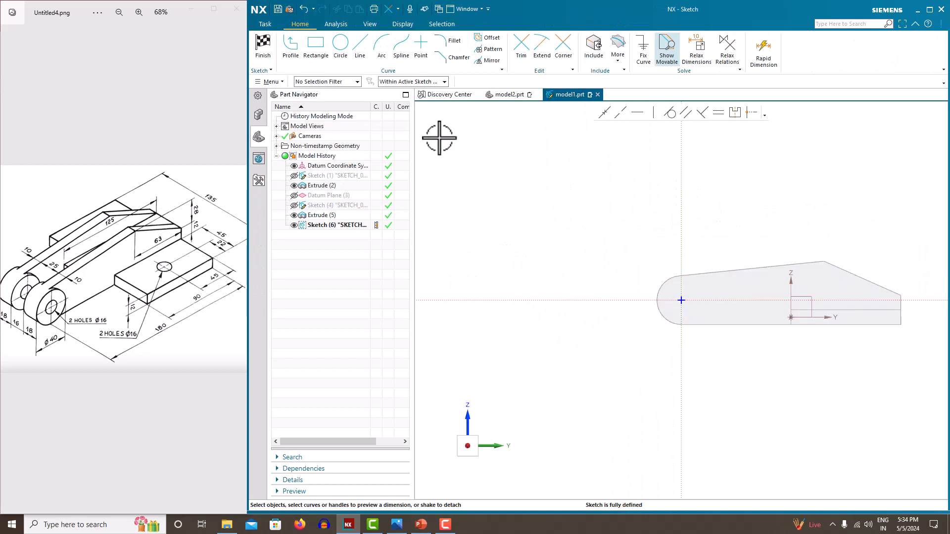
{"action": "left_click", "coordinate": [341, 44]}
{"action": "scroll", "coordinate": [653, 285], "scroll_direction": "up", "scroll_amount": 4}
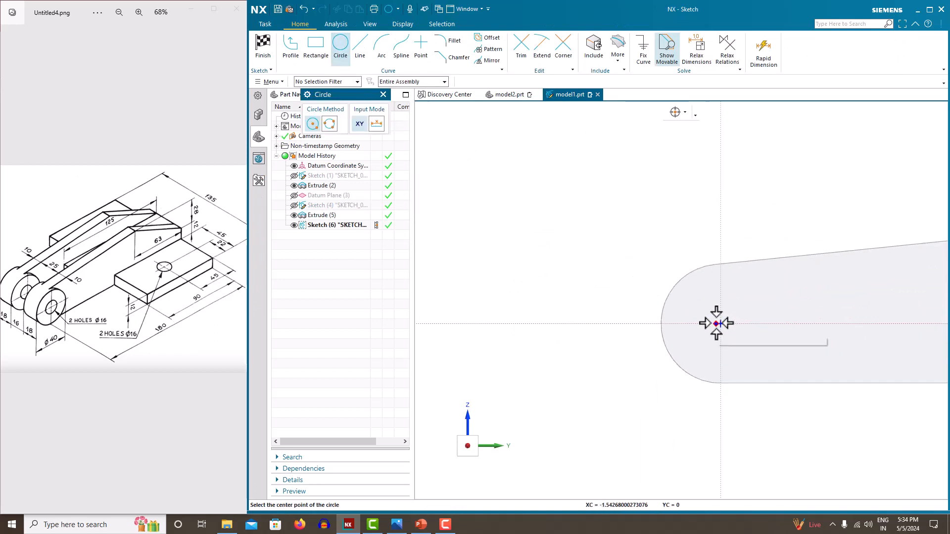
{"action": "left_click", "coordinate": [720, 324]}
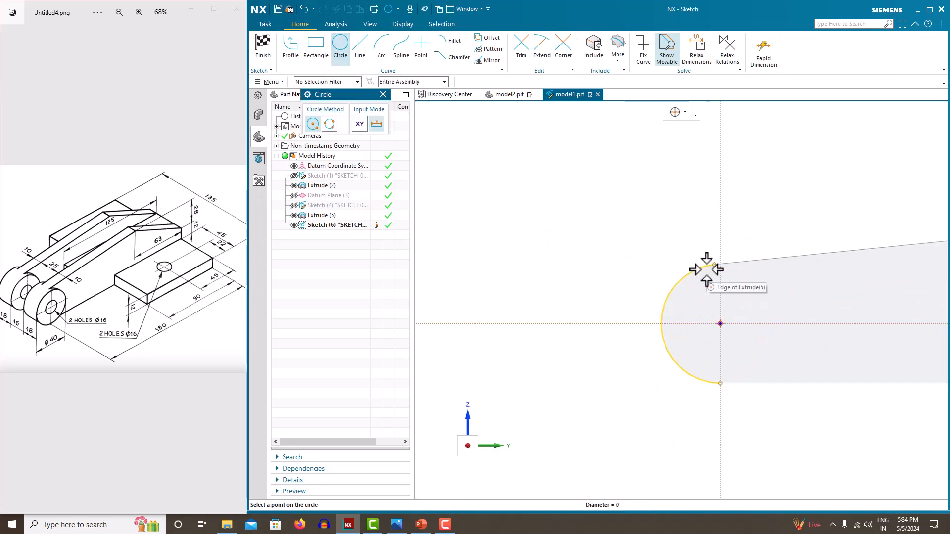
{"action": "left_click", "coordinate": [712, 266]}
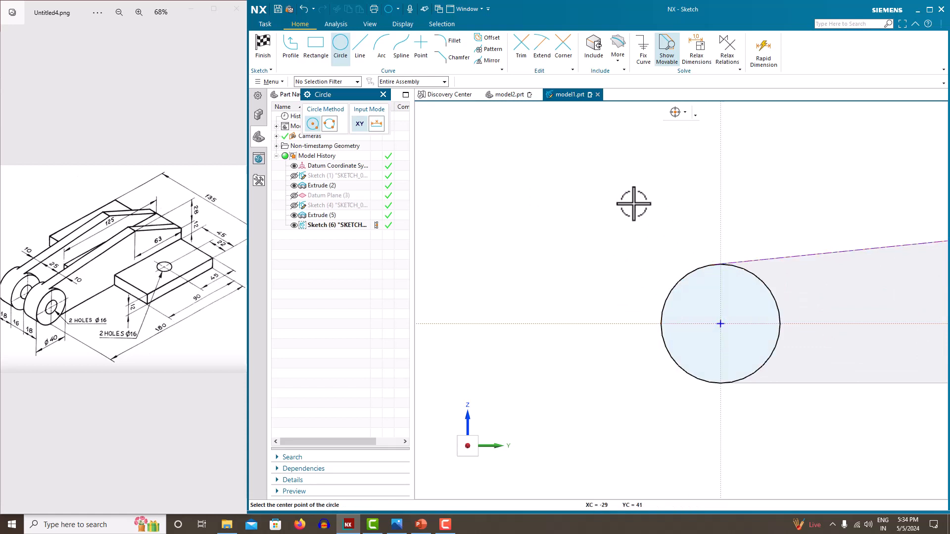
{"action": "key", "text": "Escape"}
{"action": "scroll", "coordinate": [460, 239], "scroll_direction": "down", "scroll_amount": 4}
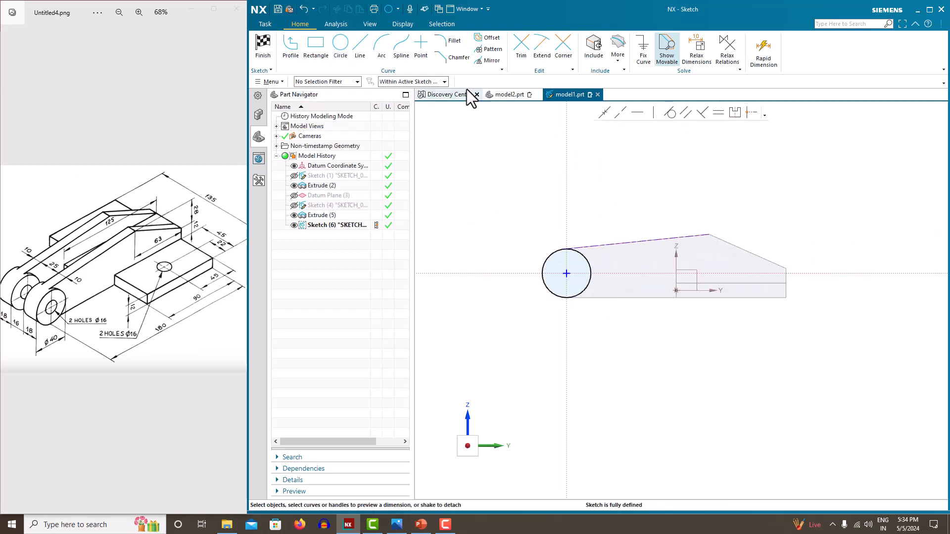
{"action": "left_click", "coordinate": [264, 49]}
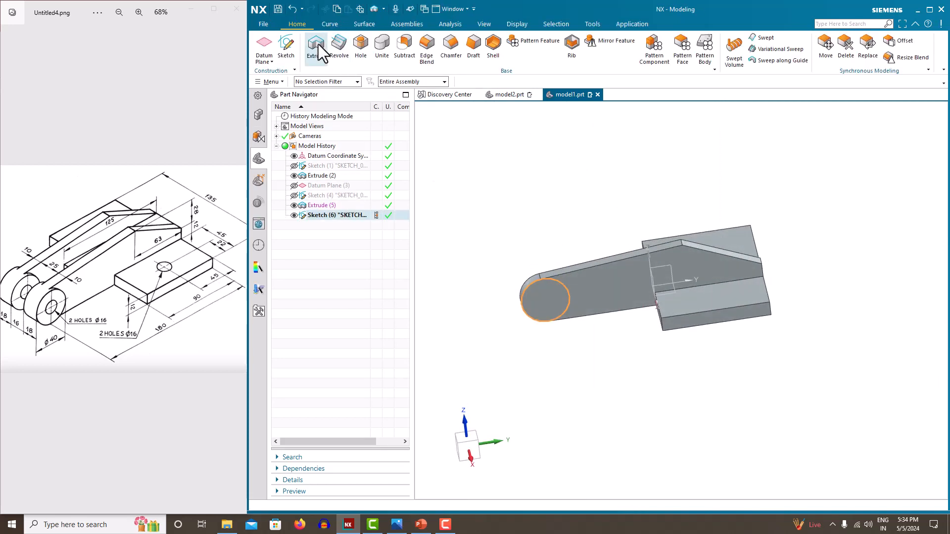
Extrude the circle 4 mm outward from the arm's outer face, united with the body
{"action": "left_click", "coordinate": [316, 44]}
{"action": "middle_click_drag", "start_coordinate": [495, 187], "coordinate": [526, 199]}
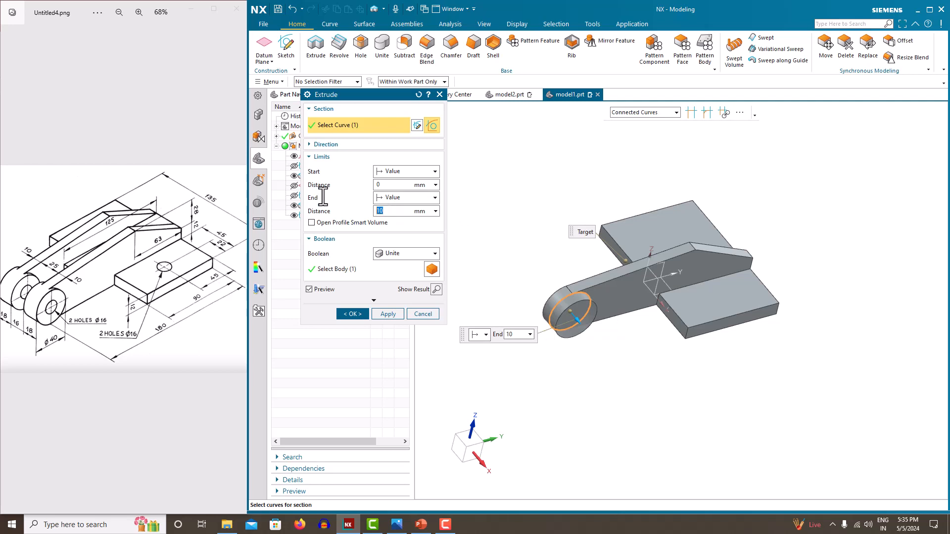
{"action": "type", "text": "4"}
{"action": "key", "text": "Return"}
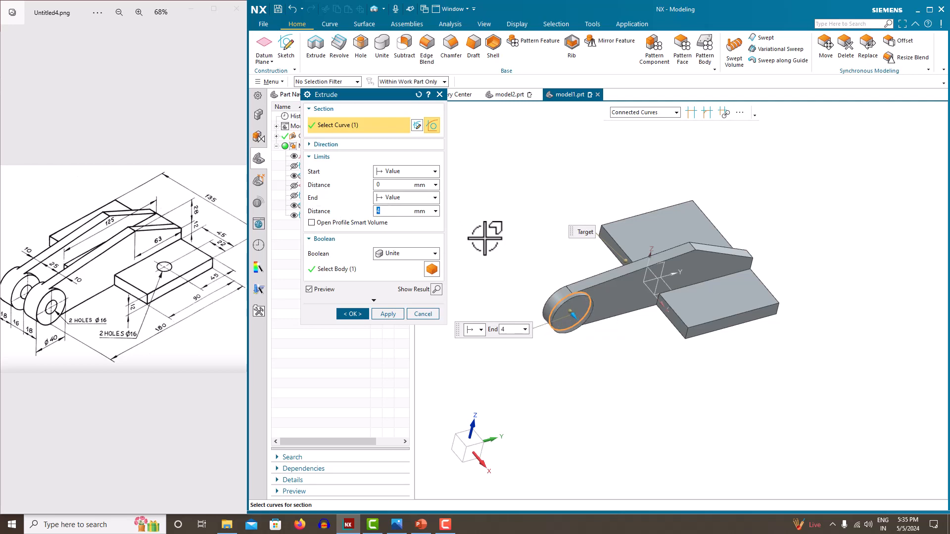
{"action": "left_click", "coordinate": [388, 313]}
Extrude the same circle 14 mm in the opposite direction, through and beyond the arm, united with the body, and hide its sketch
{"action": "middle_click_drag", "start_coordinate": [503, 259], "coordinate": [623, 333]}
{"action": "scroll", "coordinate": [624, 332], "scroll_direction": "up", "scroll_amount": 3}
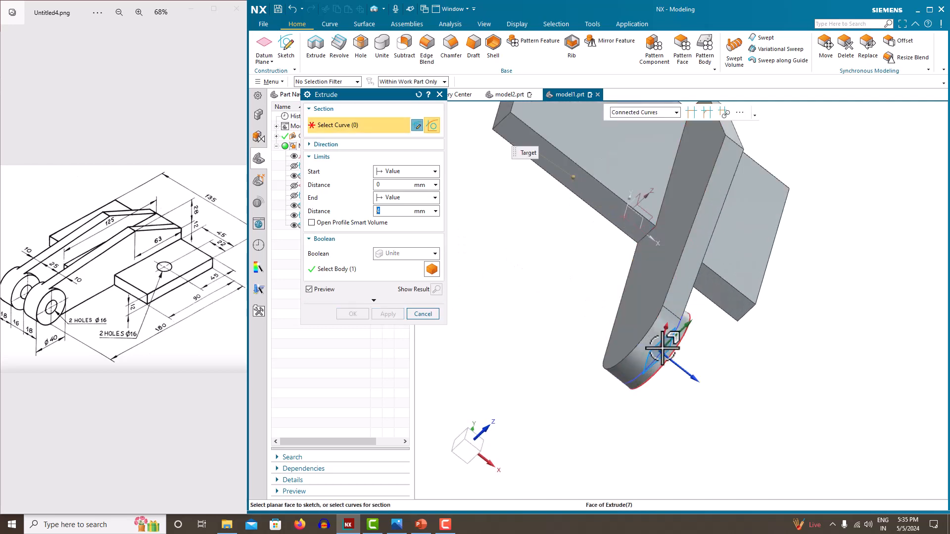
{"action": "scroll", "coordinate": [667, 351], "scroll_direction": "up", "scroll_amount": 2}
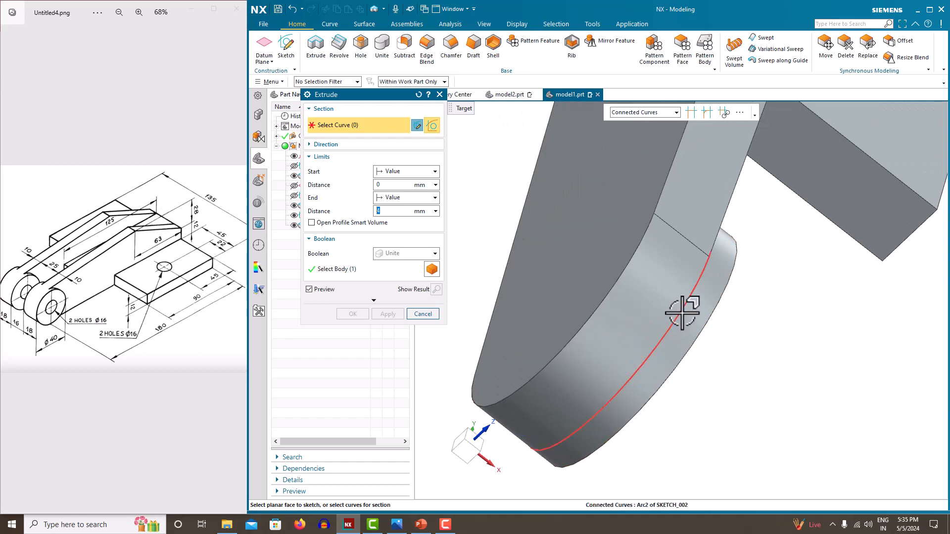
{"action": "left_click", "coordinate": [677, 313]}
{"action": "left_click_drag", "start_coordinate": [646, 353], "coordinate": [518, 273]}
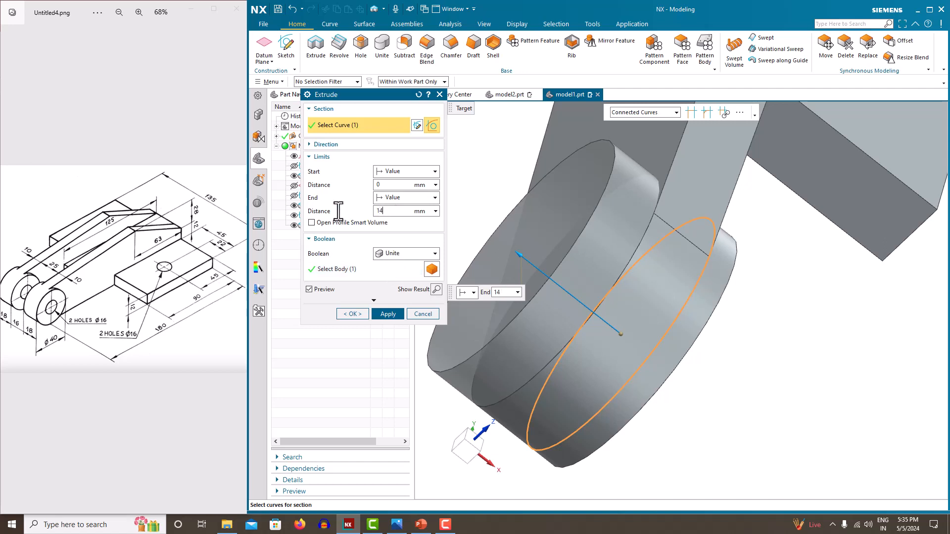
{"action": "key", "text": "Return"}
{"action": "left_click", "coordinate": [352, 314]}
{"action": "scroll", "coordinate": [806, 344], "scroll_direction": "down", "scroll_amount": 3}
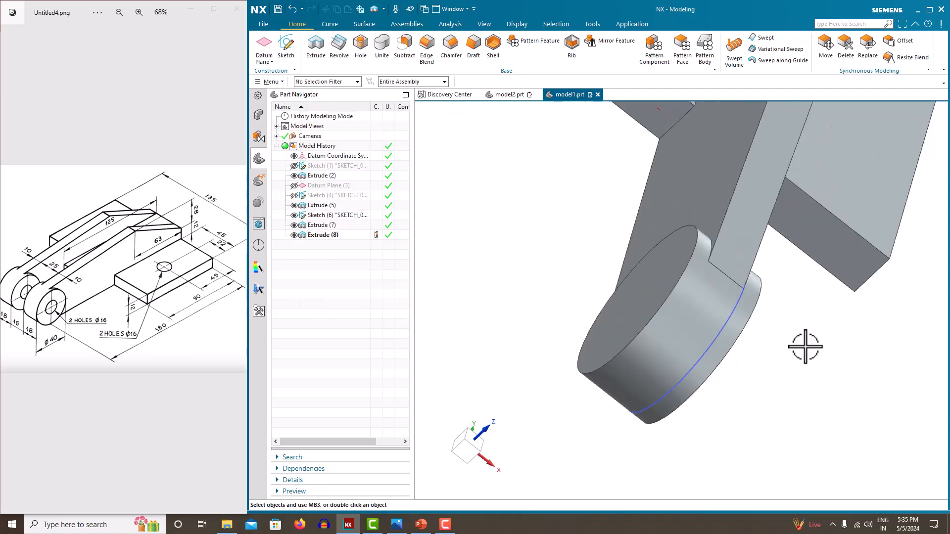
{"action": "middle_click_drag", "start_coordinate": [806, 343], "coordinate": [564, 291]}
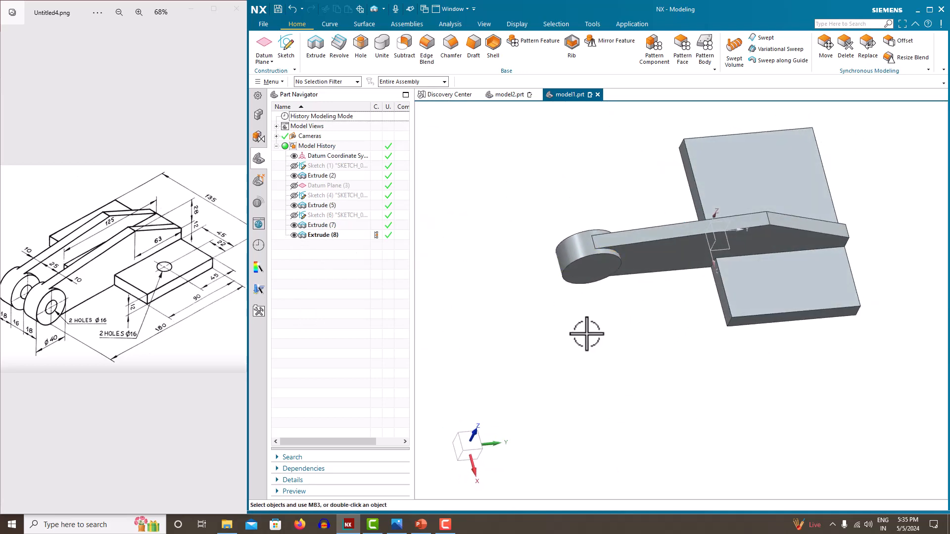
{"action": "middle_click_drag", "start_coordinate": [587, 333], "coordinate": [670, 297]}
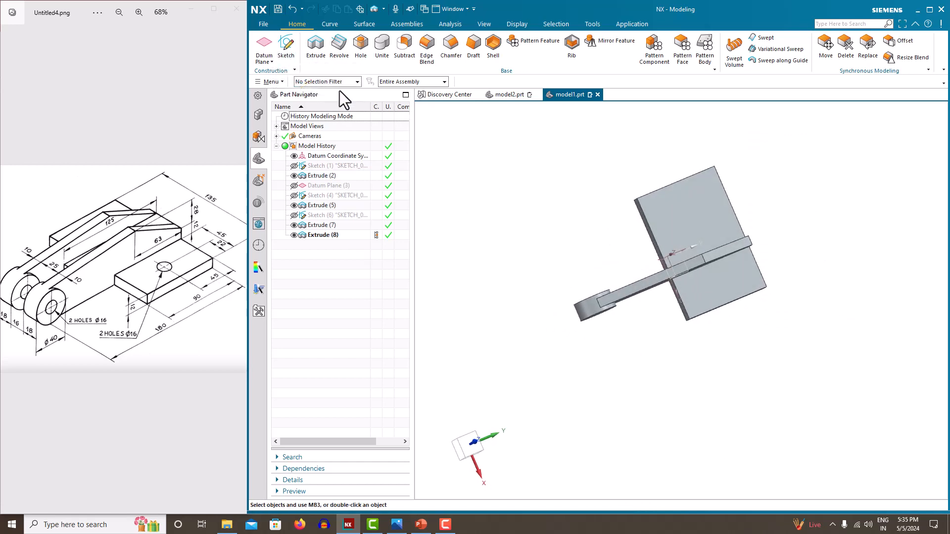
Mirror the arm extrusion and both boss extrusions about the YZ plane of the datum coordinate system
{"action": "left_click", "coordinate": [315, 234]}
{"action": "left_click", "coordinate": [315, 224], "text": "ctrl"}
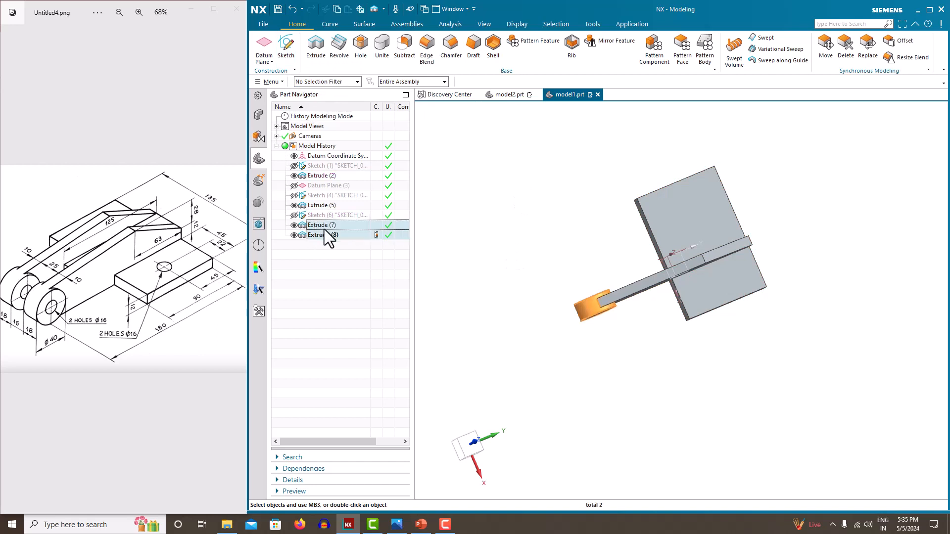
{"action": "left_click", "coordinate": [316, 205], "text": "ctrl"}
{"action": "middle_click_drag", "start_coordinate": [488, 208], "coordinate": [503, 245]}
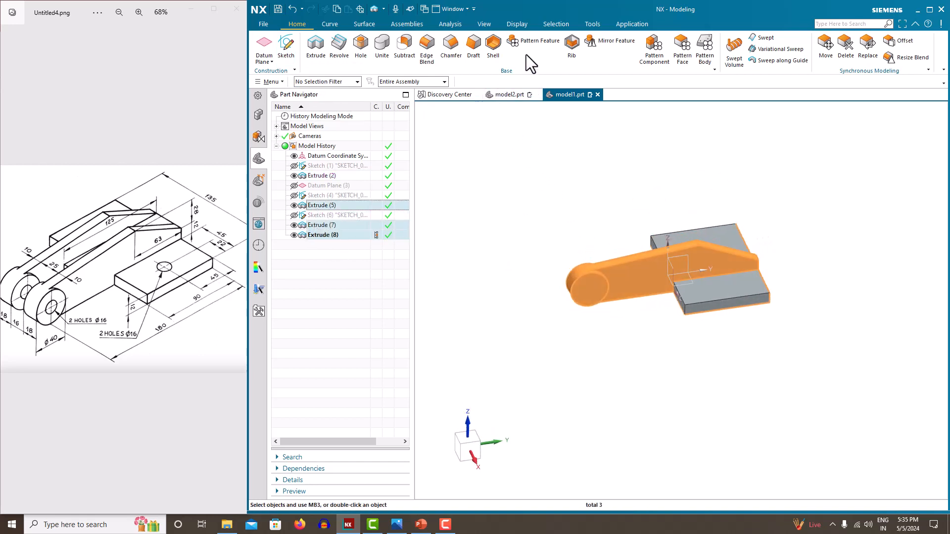
{"action": "left_click", "coordinate": [600, 44]}
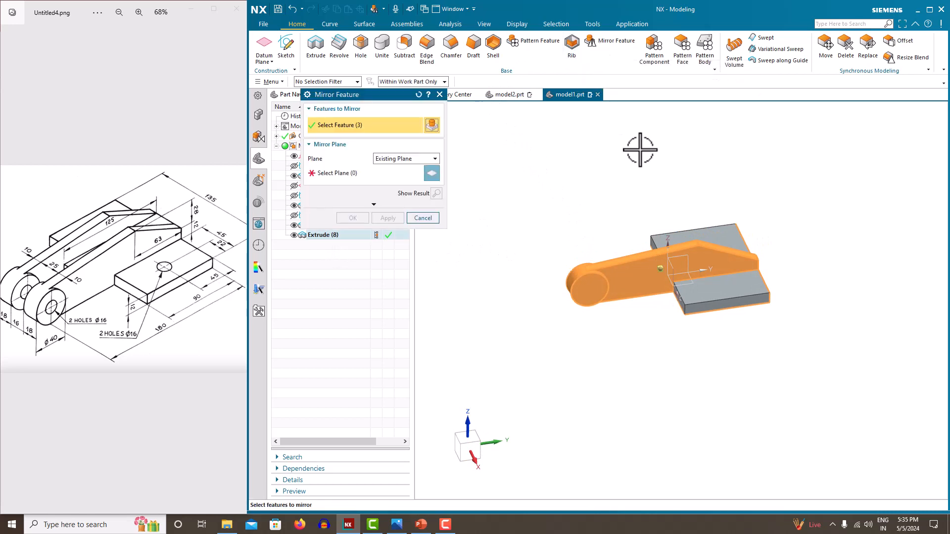
{"action": "middle_click_drag", "start_coordinate": [641, 150], "coordinate": [670, 222]}
{"action": "middle_click", "coordinate": [465, 186]}
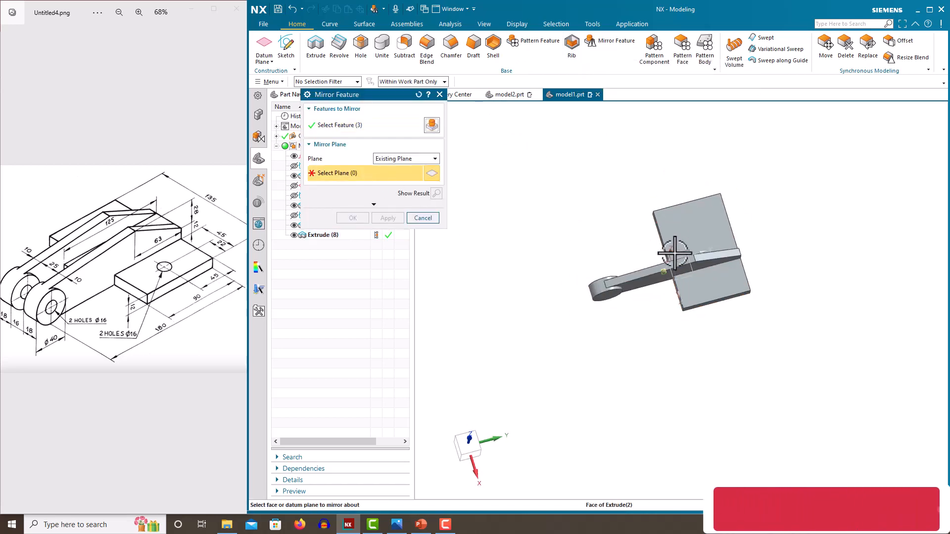
{"action": "scroll", "coordinate": [679, 256], "scroll_direction": "up", "scroll_amount": 2}
{"action": "scroll", "coordinate": [679, 256], "scroll_direction": "up", "scroll_amount": 2}
{"action": "middle_click_drag", "start_coordinate": [669, 267], "coordinate": [759, 246]}
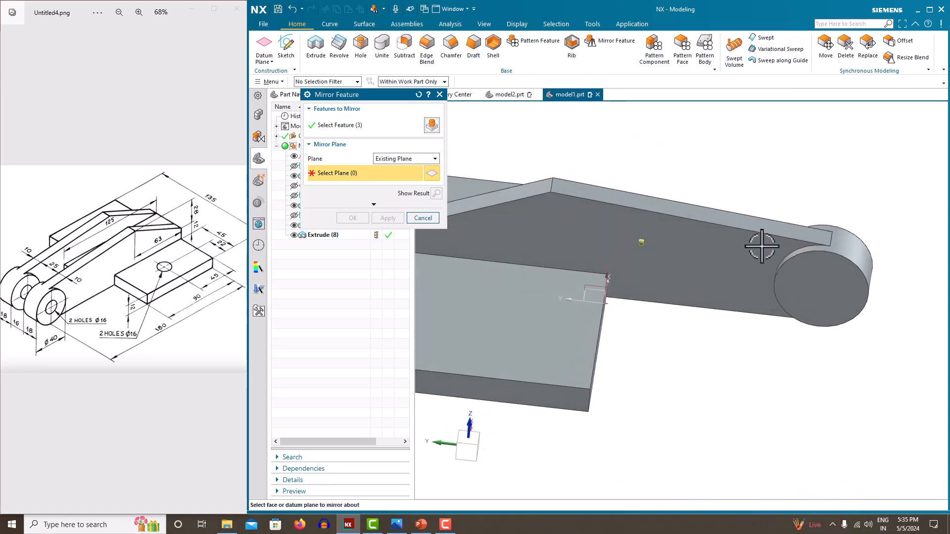
{"action": "middle_click_drag", "start_coordinate": [564, 307], "coordinate": [626, 322]}
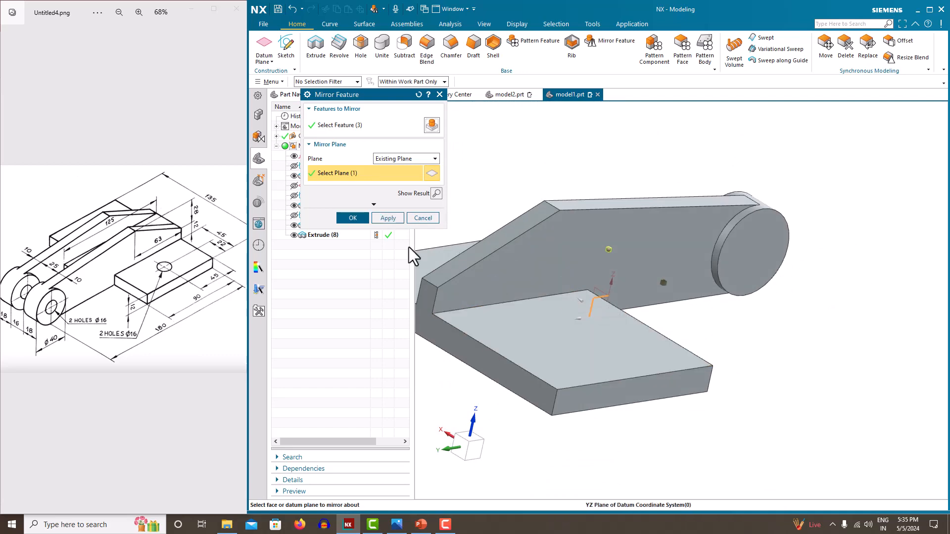
{"action": "left_click", "coordinate": [352, 218]}
{"action": "middle_click_drag", "start_coordinate": [644, 250], "coordinate": [662, 265]}
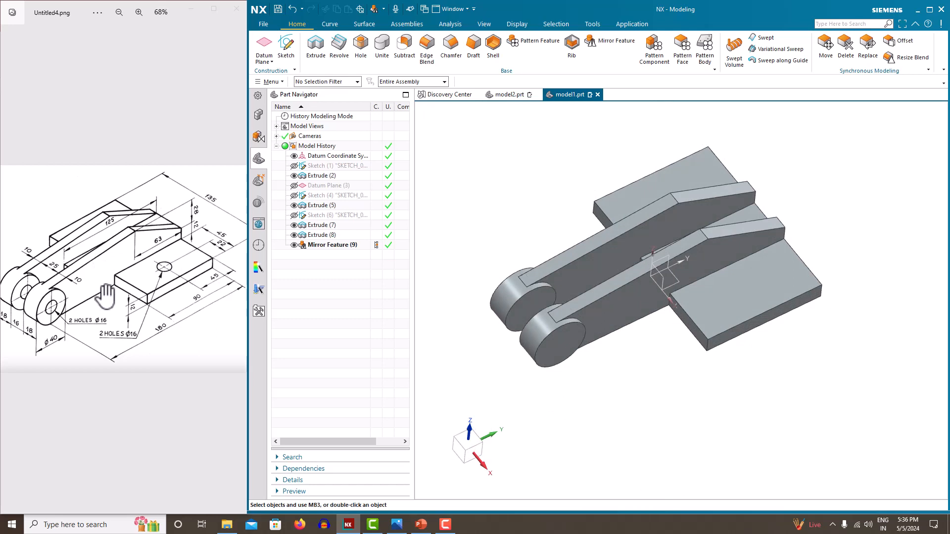
Cut a simple 16 mm diameter hole at the centre of the outer boss face, through the body and both bosses
{"action": "scroll", "coordinate": [105, 296], "scroll_direction": "down", "scroll_amount": 3}
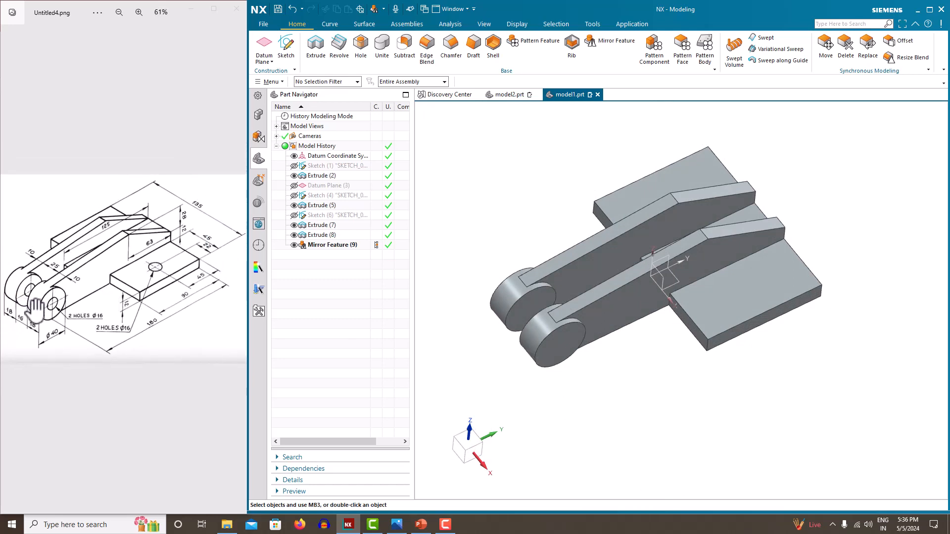
{"action": "left_click", "coordinate": [355, 48]}
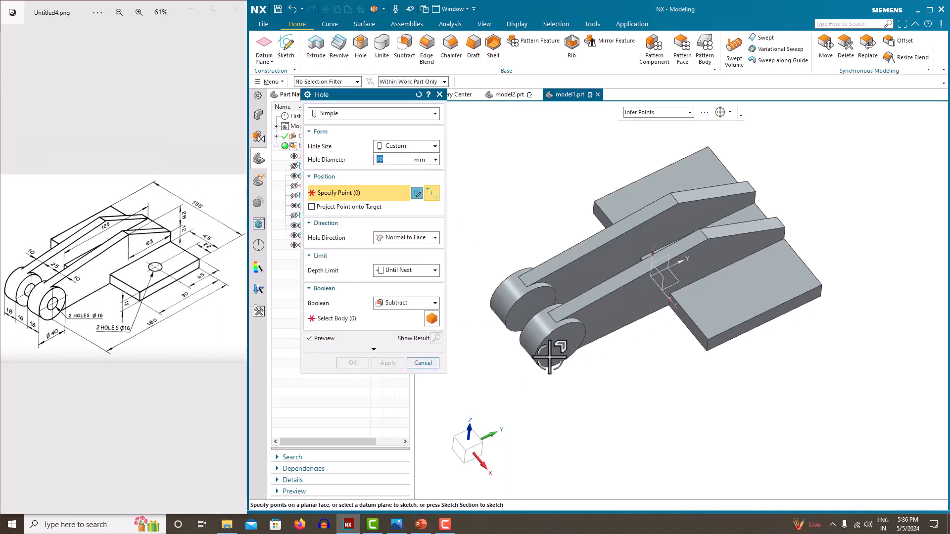
{"action": "middle_click_drag", "start_coordinate": [552, 349], "coordinate": [525, 307]}
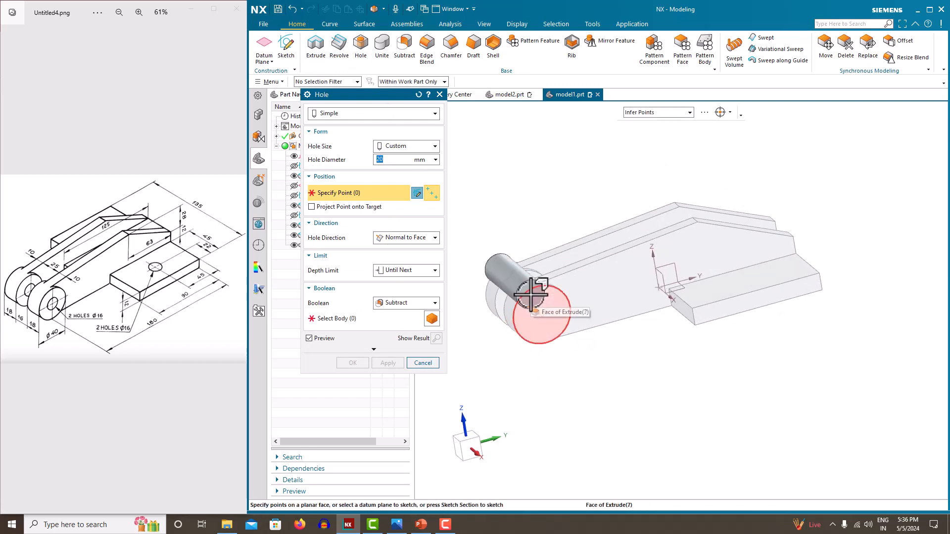
{"action": "scroll", "coordinate": [545, 293], "scroll_direction": "up", "scroll_amount": 2}
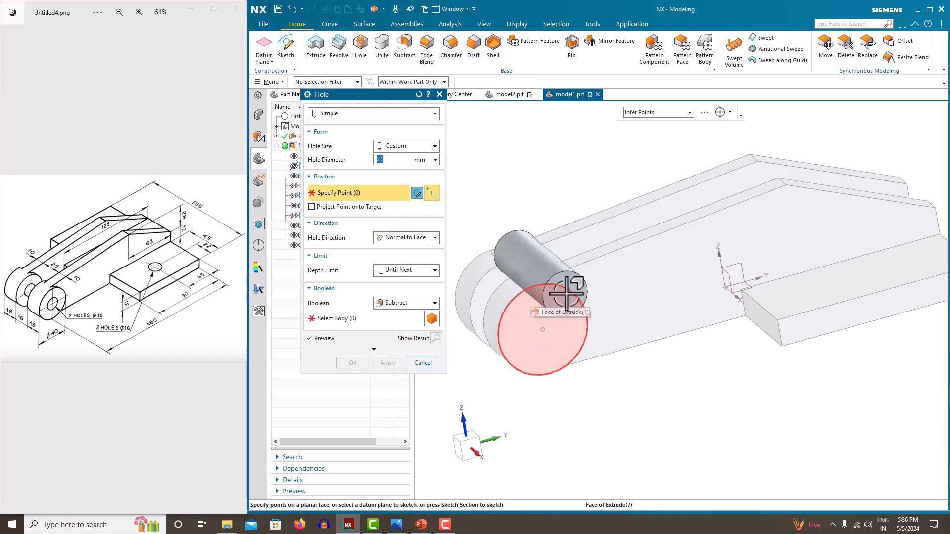
{"action": "left_click", "coordinate": [564, 292]}
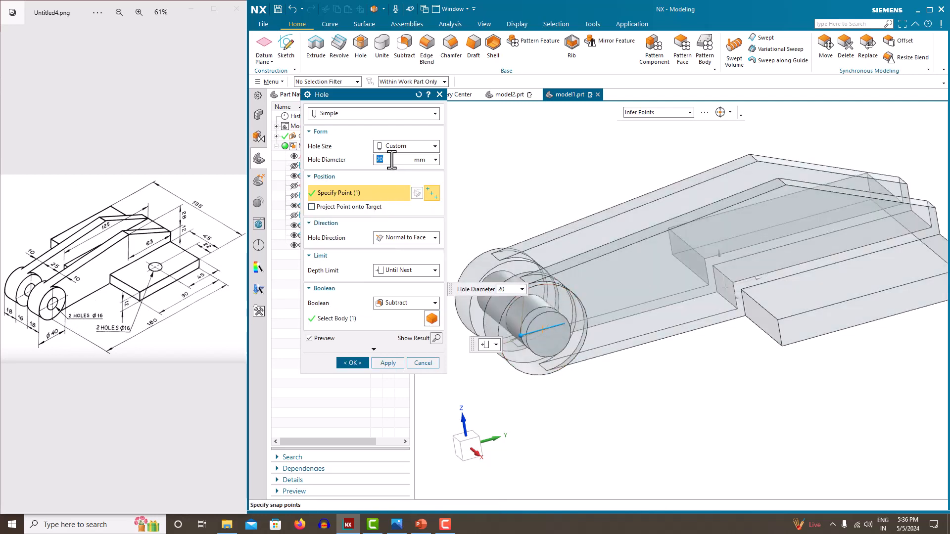
{"action": "type", "text": "16"}
{"action": "key", "text": "Return"}
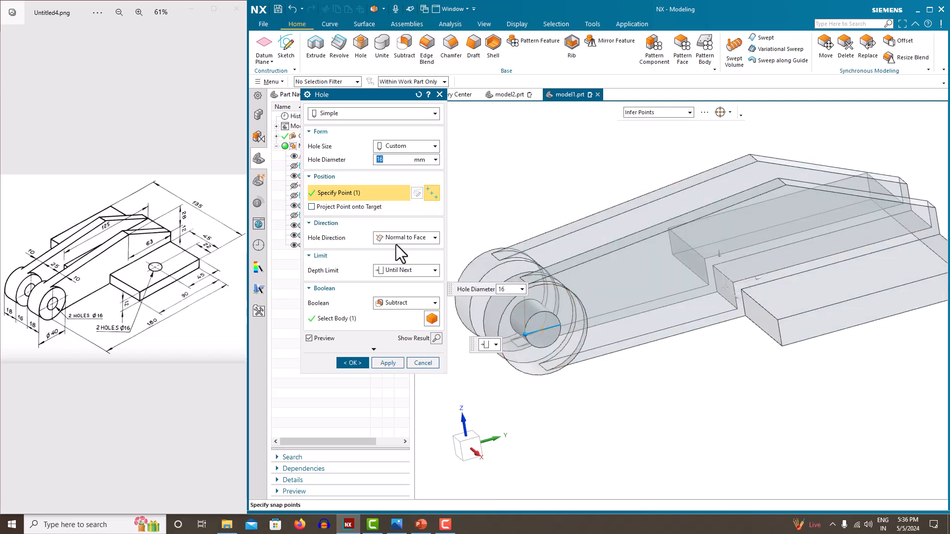
{"action": "left_click", "coordinate": [401, 270]}
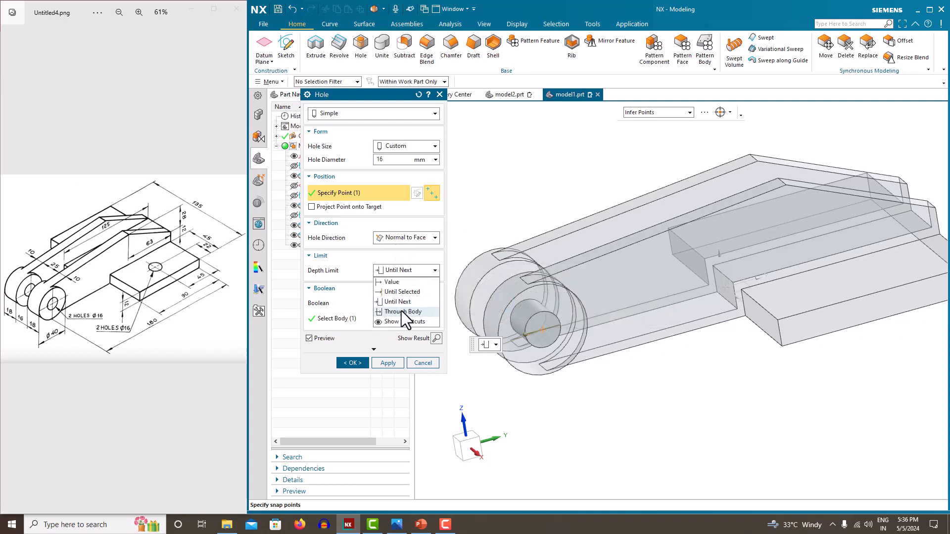
{"action": "left_click", "coordinate": [402, 311]}
{"action": "left_click", "coordinate": [353, 363]}
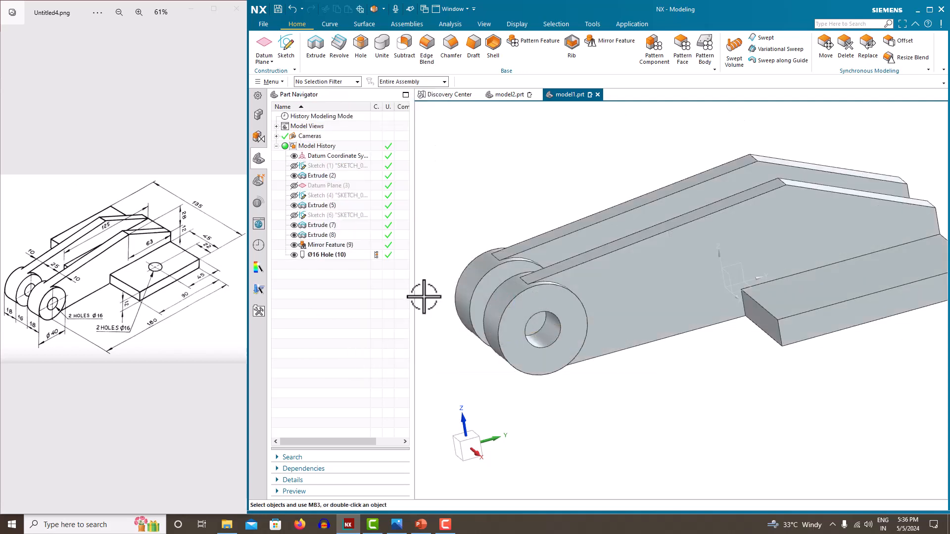
Inspect the drilled bosses, the two arms and the base plate from several sides against the reference drawing
{"action": "middle_click_drag", "start_coordinate": [620, 257], "coordinate": [609, 286]}
{"action": "scroll", "coordinate": [505, 260], "scroll_direction": "up", "scroll_amount": 3}
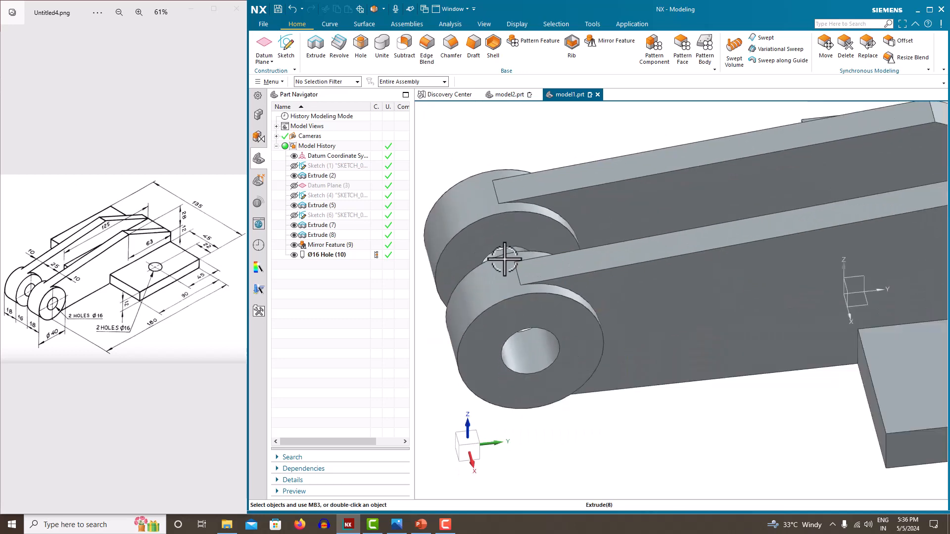
{"action": "scroll", "coordinate": [504, 259], "scroll_direction": "down", "scroll_amount": 5}
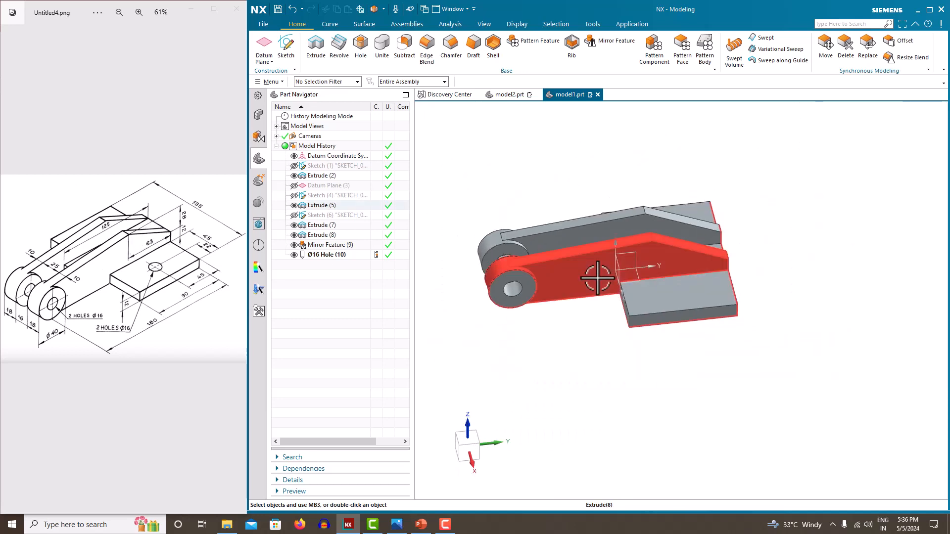
{"action": "middle_click_drag", "start_coordinate": [587, 270], "coordinate": [587, 274]}
{"action": "scroll", "coordinate": [583, 273], "scroll_direction": "up", "scroll_amount": 3}
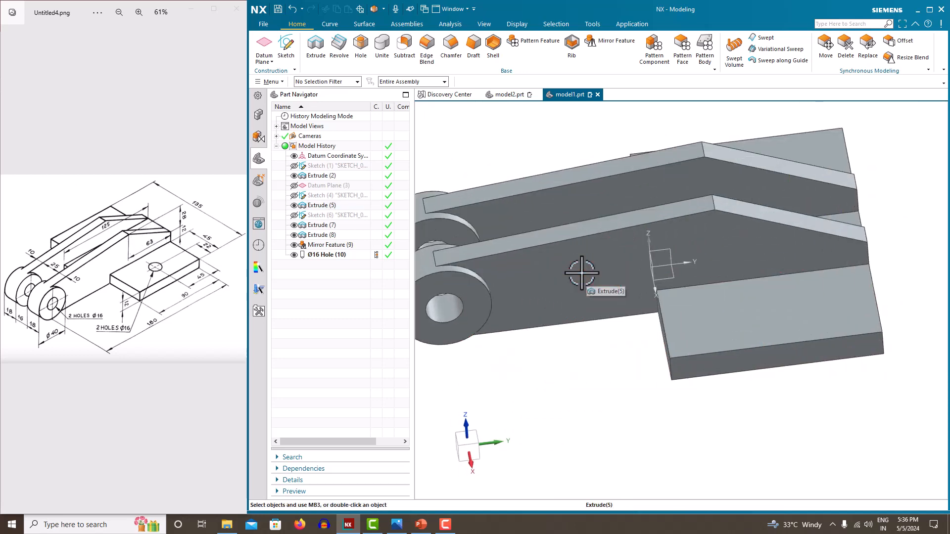
{"action": "scroll", "coordinate": [581, 273], "scroll_direction": "down", "scroll_amount": 4}
{"action": "scroll", "coordinate": [661, 287], "scroll_direction": "up", "scroll_amount": 3}
{"action": "middle_click_drag", "start_coordinate": [694, 267], "coordinate": [690, 262]}
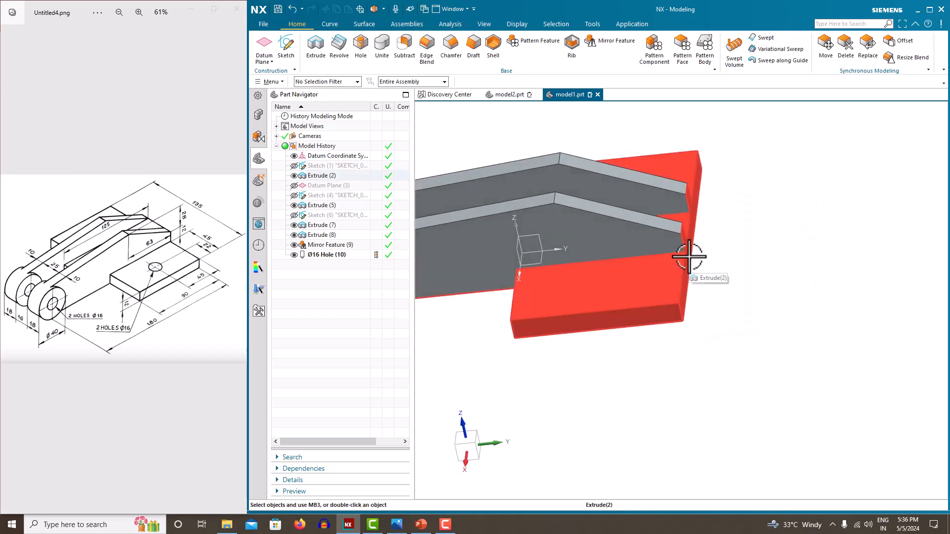
{"action": "middle_click_drag", "start_coordinate": [654, 256], "coordinate": [589, 298]}
{"action": "scroll", "coordinate": [574, 259], "scroll_direction": "up", "scroll_amount": 4}
{"action": "scroll", "coordinate": [574, 259], "scroll_direction": "down", "scroll_amount": 7}
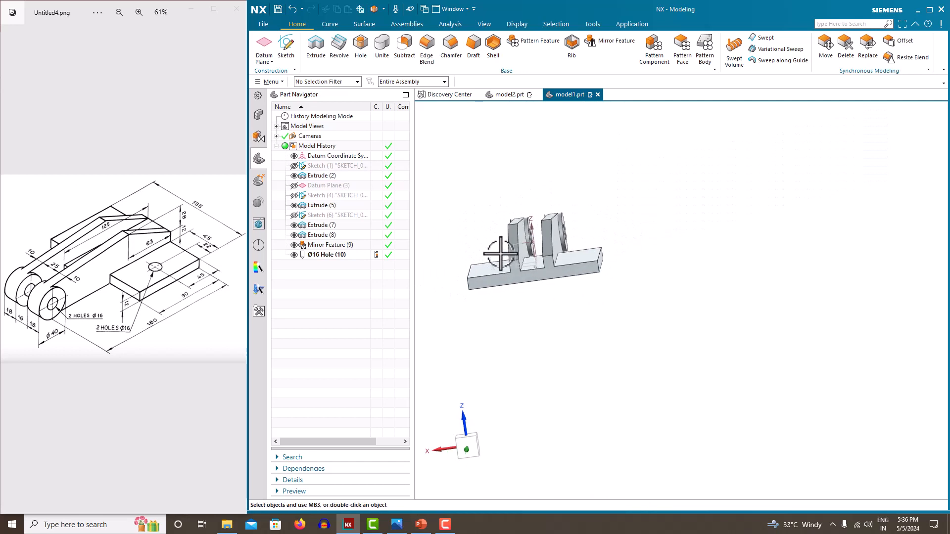
Start a sketch on the underside face of the base plate
{"action": "middle_click_drag", "start_coordinate": [501, 253], "coordinate": [562, 207]}
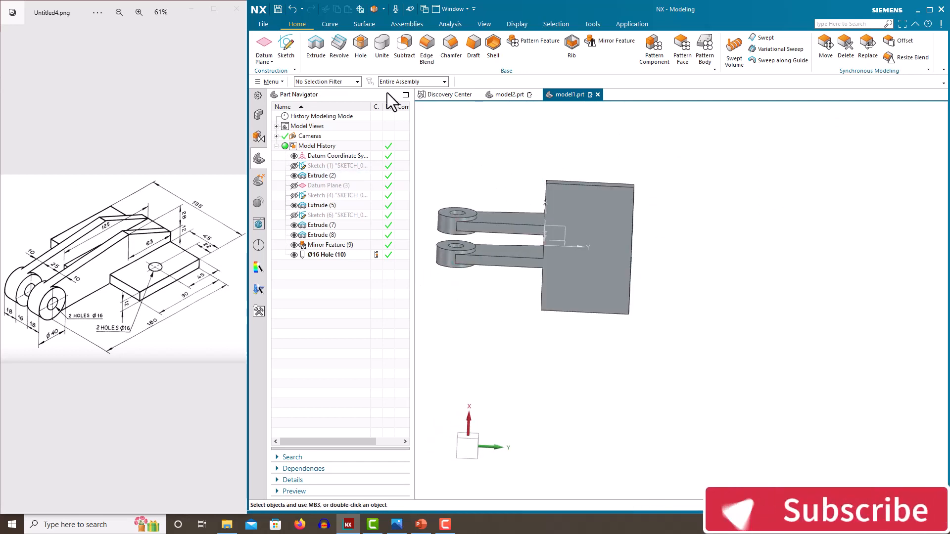
{"action": "left_click", "coordinate": [287, 44]}
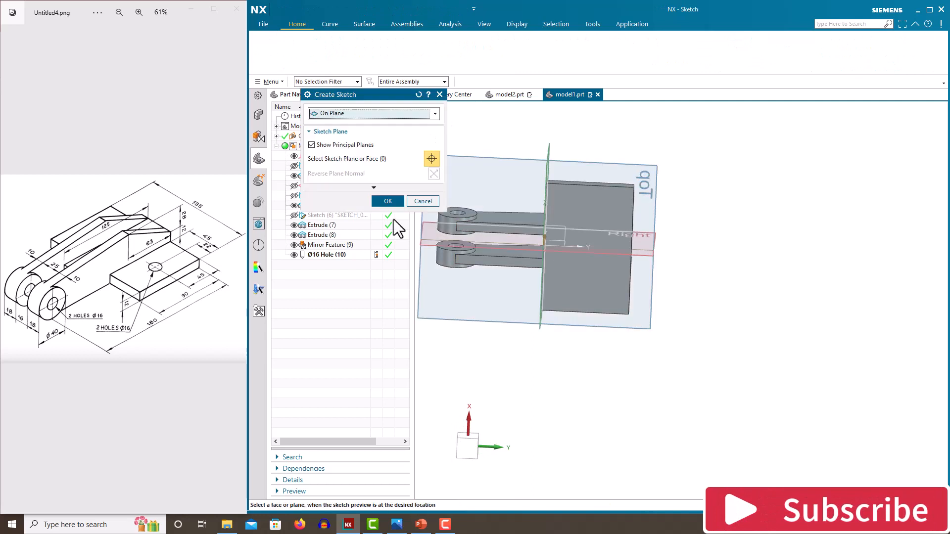
{"action": "left_click", "coordinate": [574, 240]}
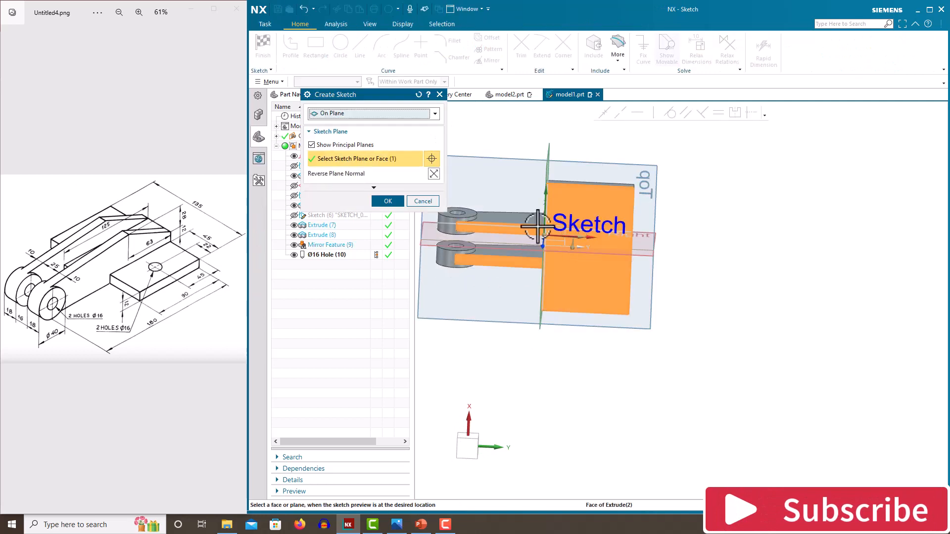
{"action": "left_click", "coordinate": [386, 201]}
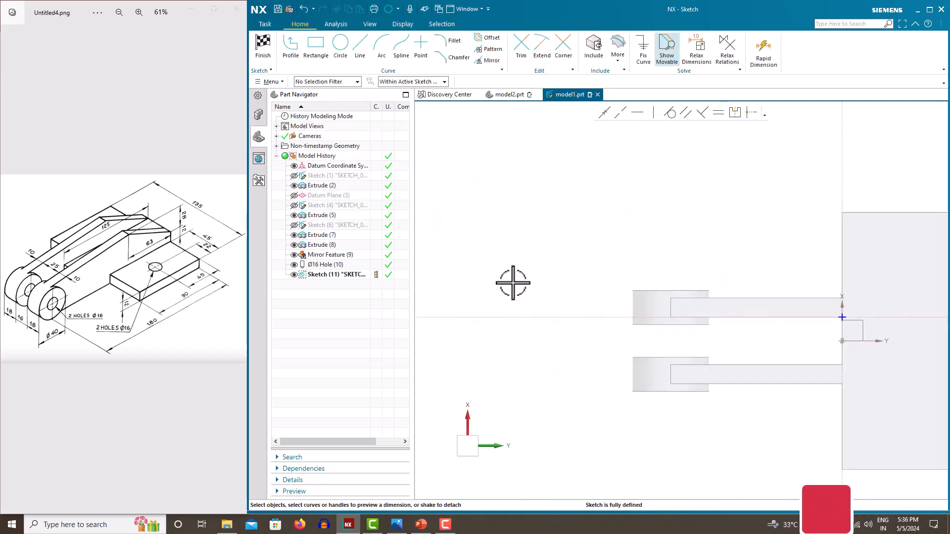
Sketch a rectangle about 117 by 25 mm between the arms, from the plate's far edge past its arm-side edge, with entire-assembly selection scope
{"action": "scroll", "coordinate": [449, 242], "scroll_direction": "down", "scroll_amount": 4}
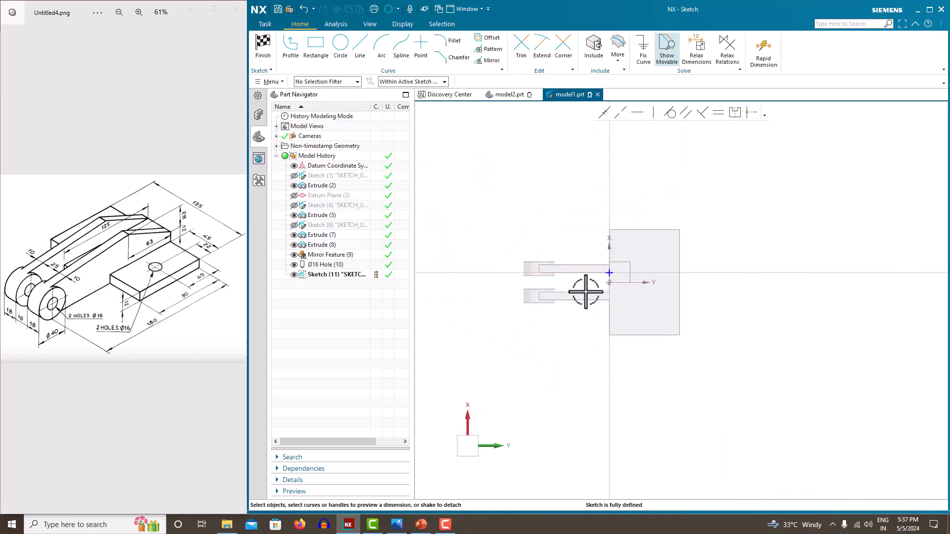
{"action": "left_click", "coordinate": [316, 45]}
{"action": "scroll", "coordinate": [607, 283], "scroll_direction": "up", "scroll_amount": 2}
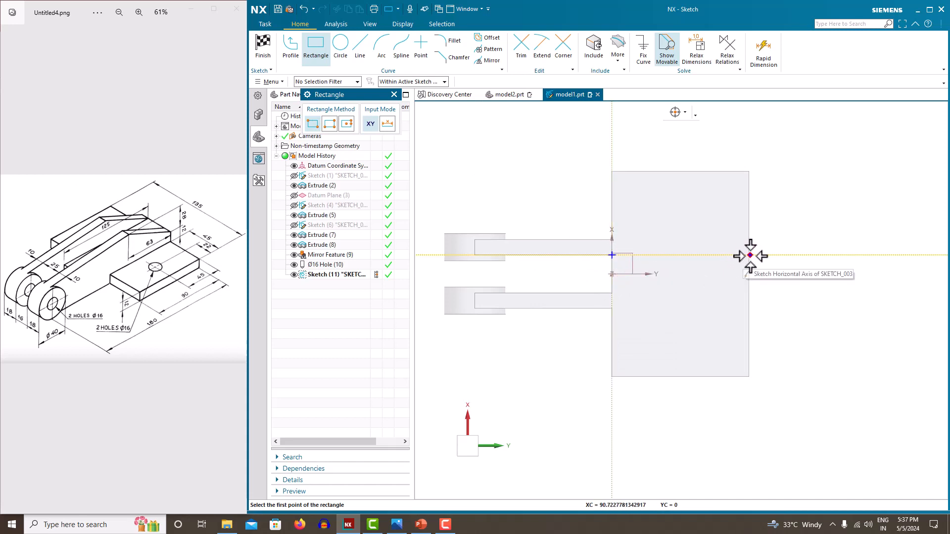
{"action": "scroll", "coordinate": [727, 305], "scroll_direction": "up", "scroll_amount": 2}
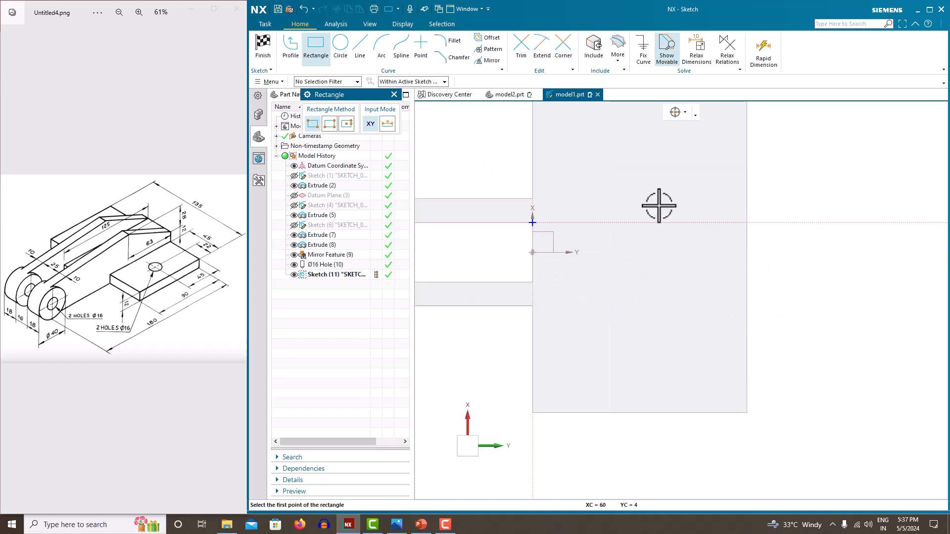
{"action": "left_click", "coordinate": [425, 83]}
{"action": "left_click", "coordinate": [420, 94]}
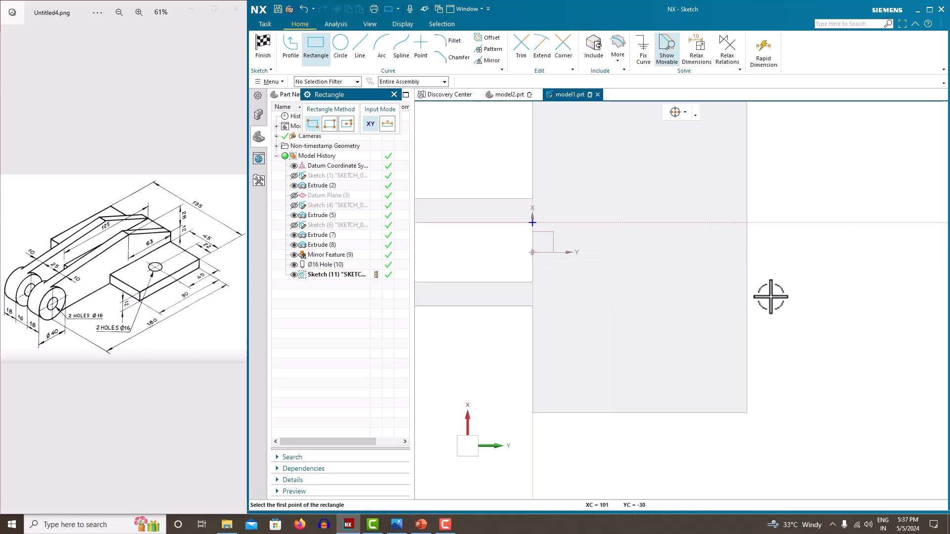
{"action": "left_click", "coordinate": [746, 282]}
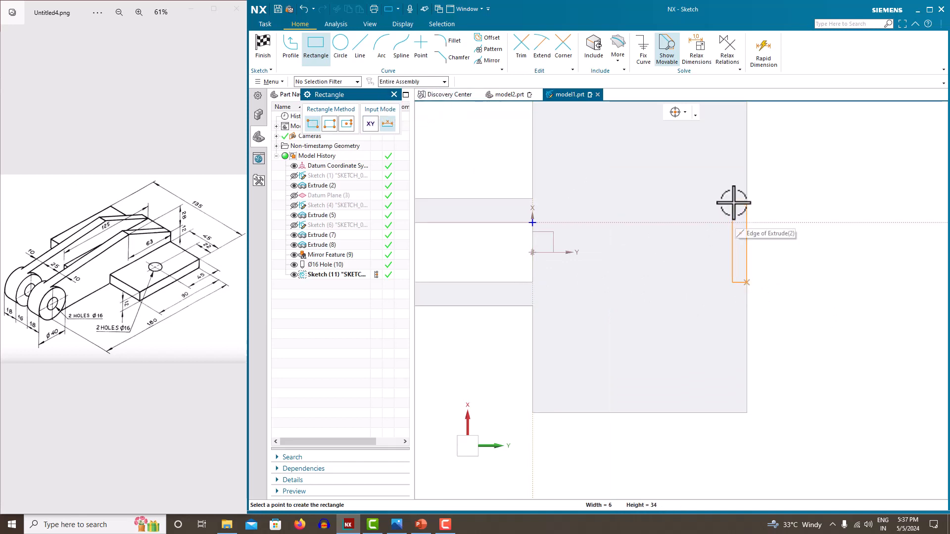
{"action": "left_click", "coordinate": [468, 222]}
{"action": "key", "text": "Escape"}
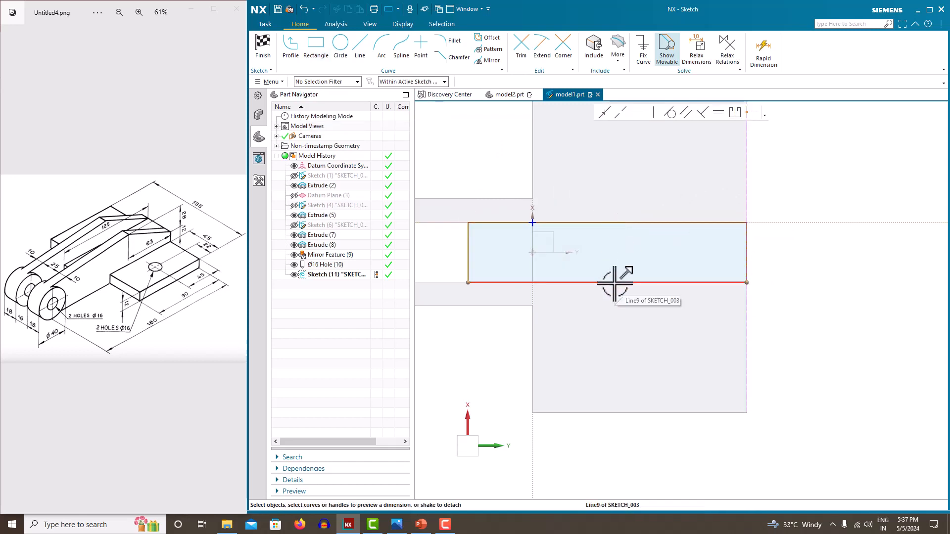
Set the rectangle's length along the arms to 125 mm
{"action": "left_click_drag", "start_coordinate": [718, 222], "coordinate": [621, 204]}
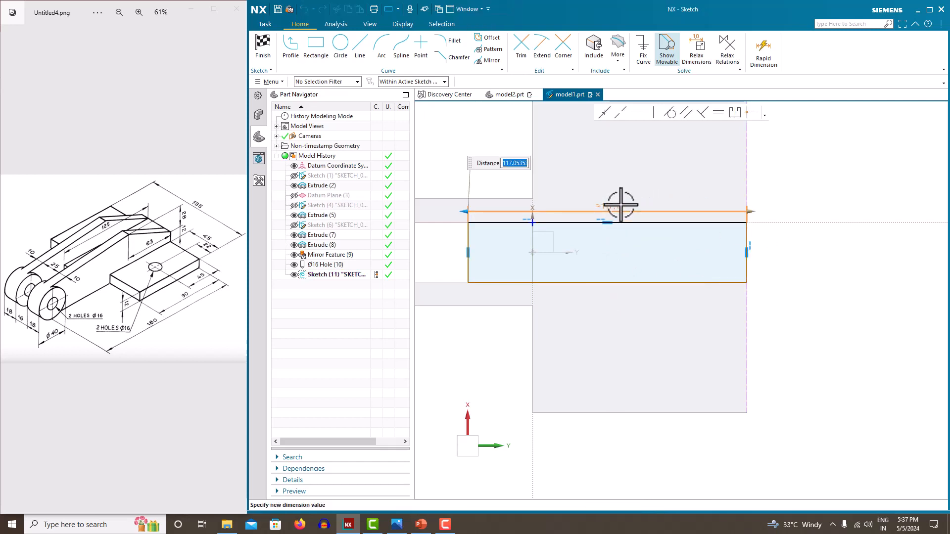
{"action": "type", "text": "12"}
{"action": "key", "text": "Return"}
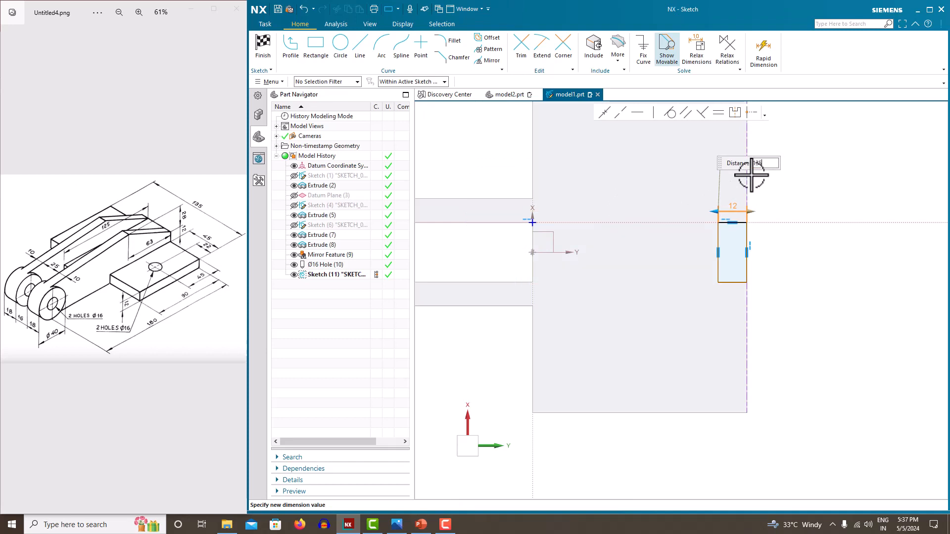
{"action": "key", "text": "Return"}
{"action": "left_click", "coordinate": [764, 192]}
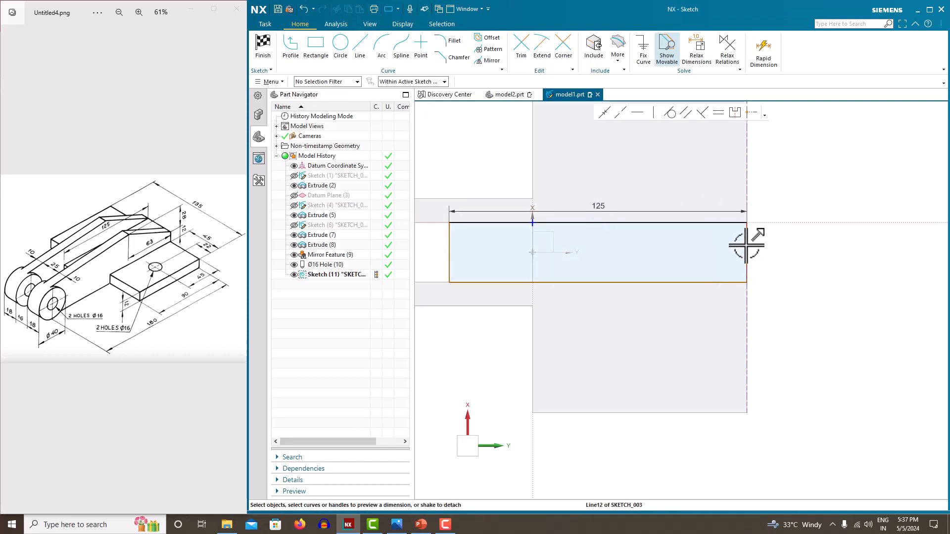
Add a dimension to the rectangle's short edge lying on the plate's far edge, and restore the sketch view
{"action": "left_click", "coordinate": [747, 246]}
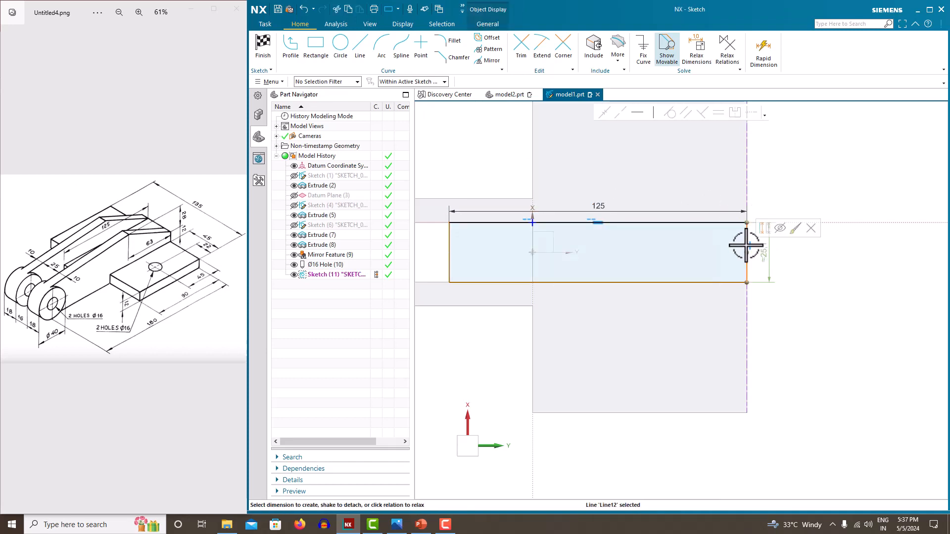
{"action": "left_click", "coordinate": [766, 255]}
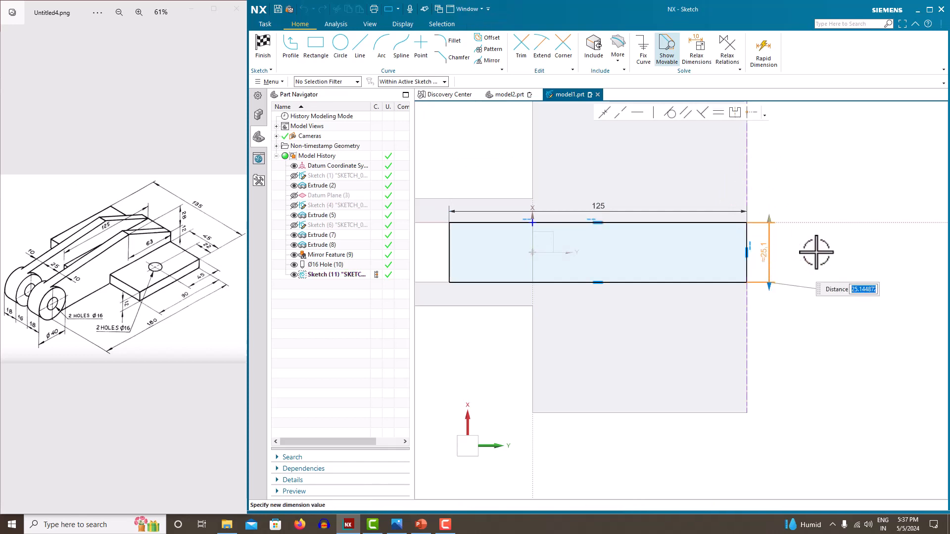
{"action": "mouse_move", "coordinate": [816, 253]}
{"action": "middle_mouse_down"}
{"action": "mouse_move", "coordinate": [808, 381]}
{"action": "mouse_move", "coordinate": [779, 388]}
{"action": "mouse_move", "coordinate": [800, 384]}
{"action": "mouse_move", "coordinate": [762, 345]}
{"action": "mouse_move", "coordinate": [749, 355]}
{"action": "mouse_move", "coordinate": [755, 361]}
{"action": "mouse_move", "coordinate": [747, 326]}
{"action": "mouse_move", "coordinate": [733, 335]}
{"action": "middle_mouse_up"}
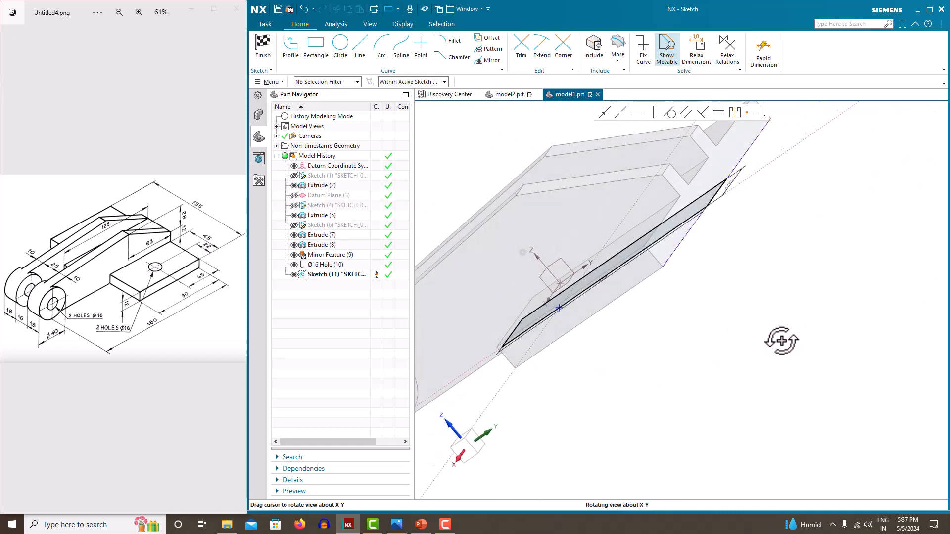
{"action": "right_click", "coordinate": [743, 304]}
{"action": "left_click", "coordinate": [778, 97]}
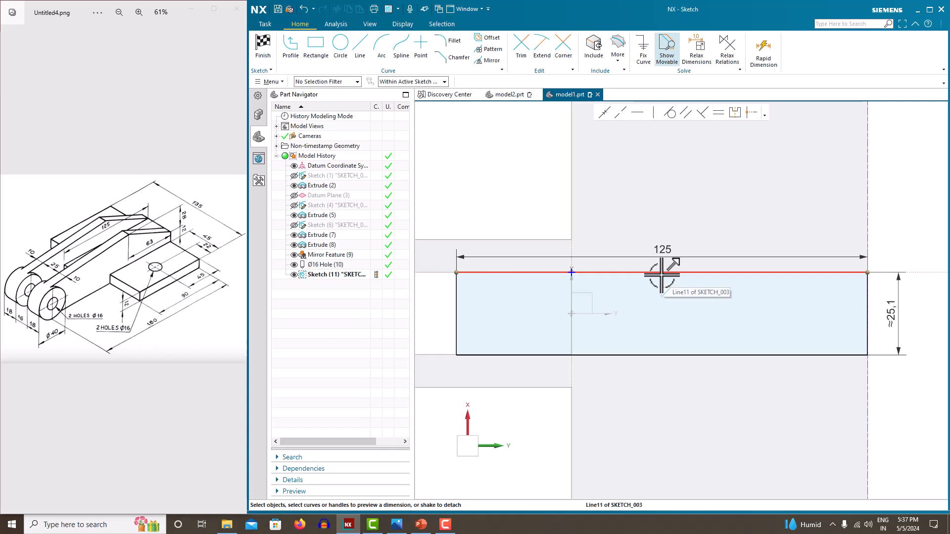
Delete the dimension on the rectangle's short edge
{"action": "left_click", "coordinate": [732, 271]}
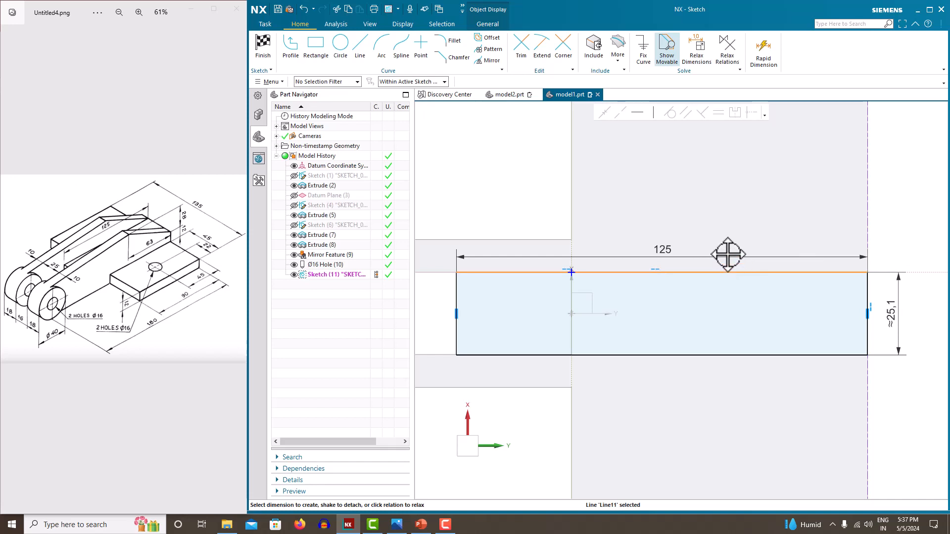
{"action": "key", "text": "Escape"}
{"action": "scroll", "coordinate": [562, 260], "scroll_direction": "up", "scroll_amount": 7}
{"action": "scroll", "coordinate": [616, 280], "scroll_direction": "down", "scroll_amount": 9}
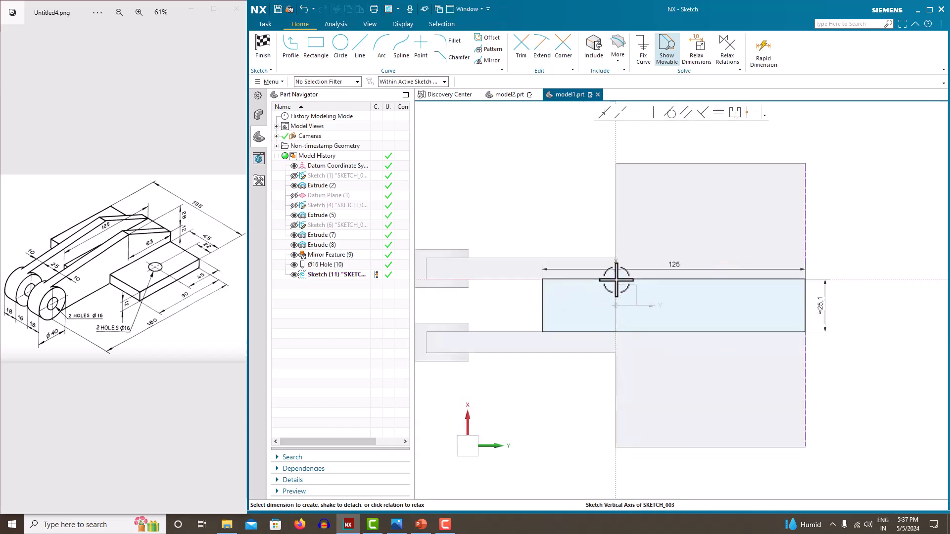
{"action": "left_click", "coordinate": [820, 300]}
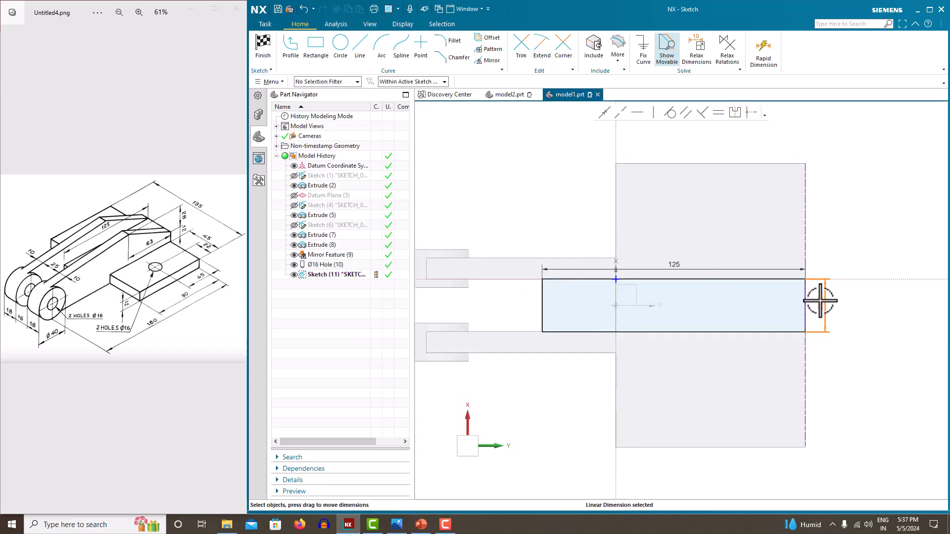
{"action": "key", "text": "Delete"}
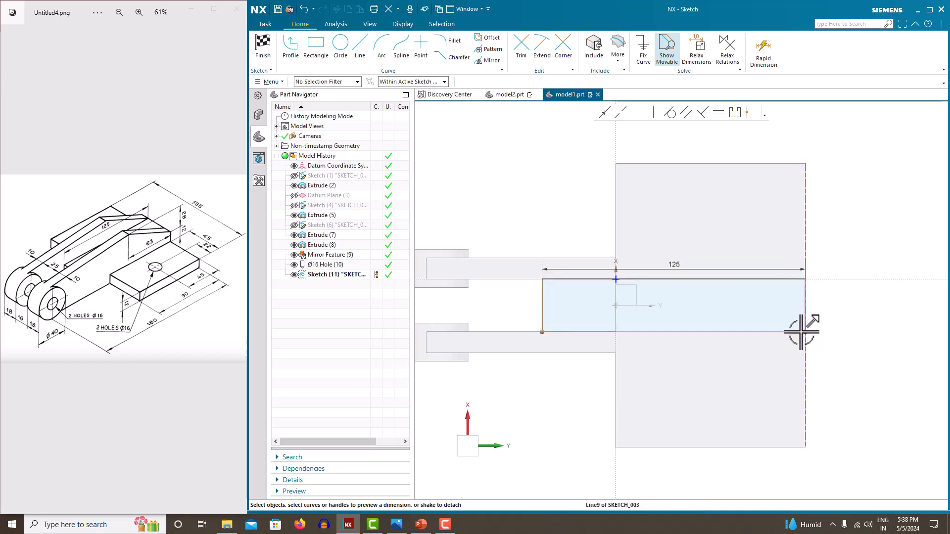
Set the rectangle's width across the arms to 30 mm and finish the sketch
{"action": "mouse_move", "coordinate": [802, 332]}
{"action": "left_mouse_down"}
{"action": "mouse_move", "coordinate": [802, 360]}
{"action": "mouse_move", "coordinate": [811, 339]}
{"action": "left_mouse_up"}
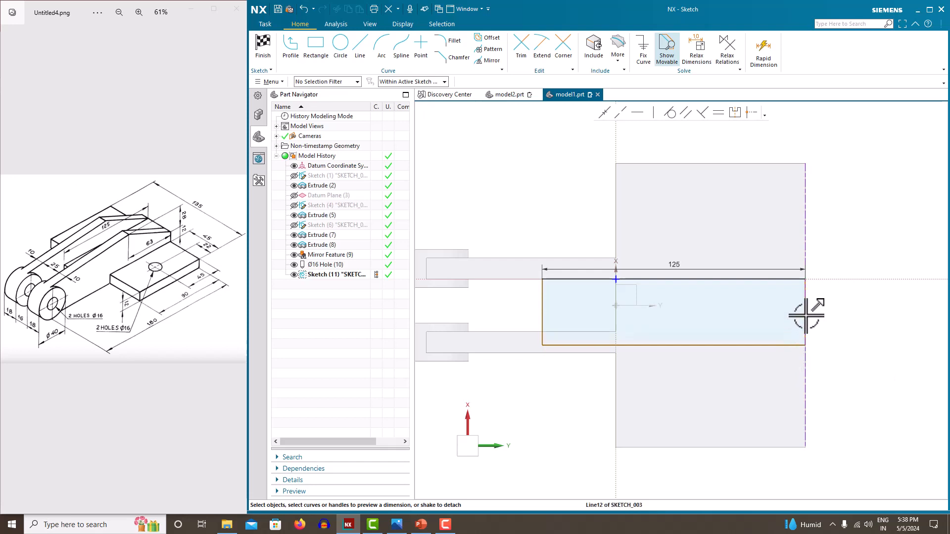
{"action": "left_click", "coordinate": [807, 316]}
{"action": "left_click", "coordinate": [820, 315]}
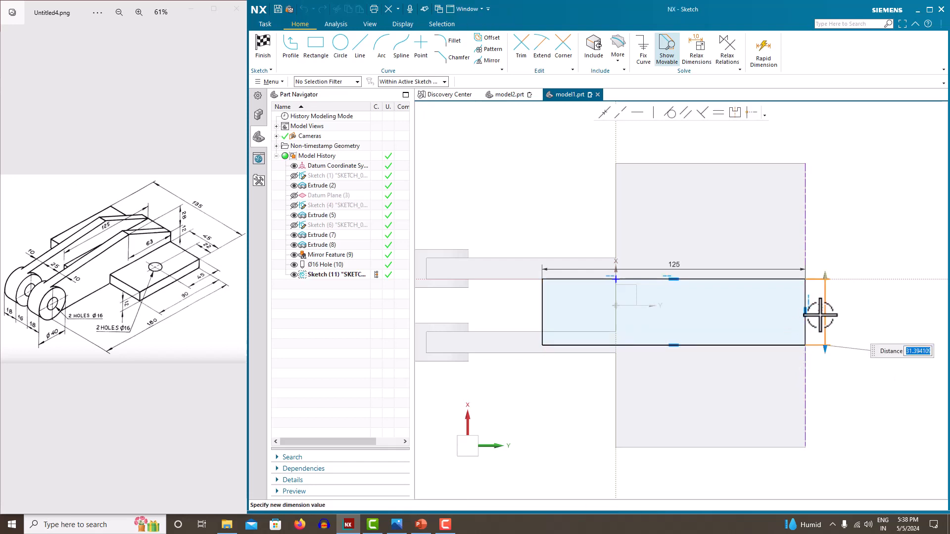
{"action": "type", "text": "30"}
{"action": "key", "text": "Return"}
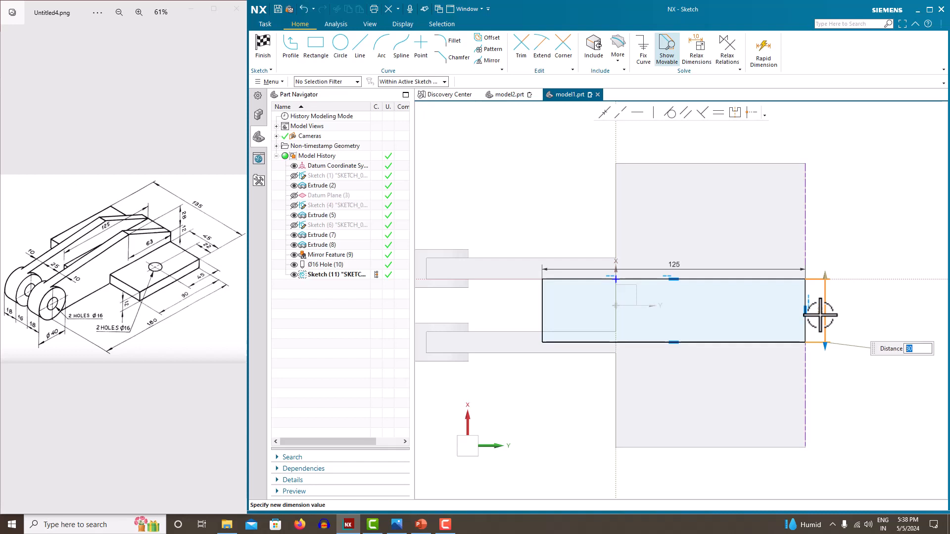
{"action": "right_click", "coordinate": [844, 233]}
{"action": "left_click", "coordinate": [845, 233]}
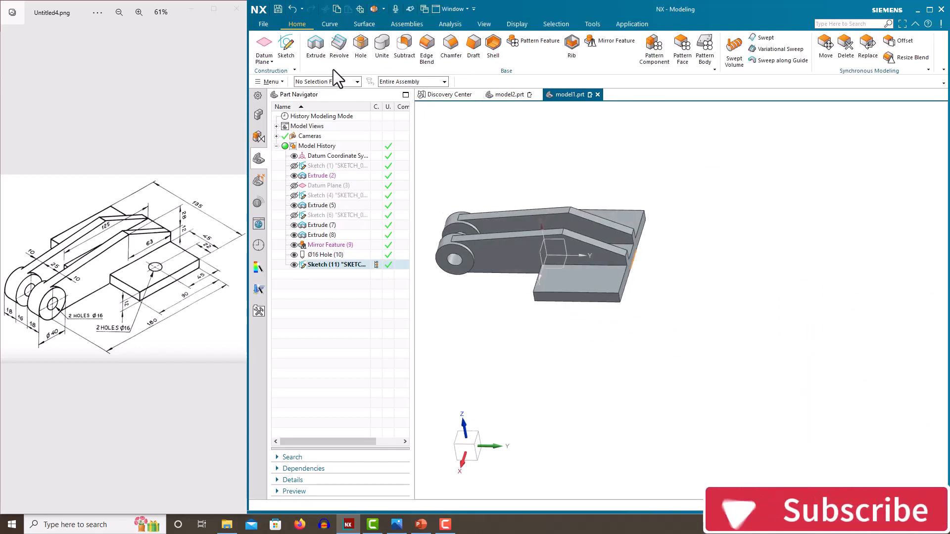
Extrude the rectangle 24 mm upward between the arms, united with the bracket body
{"action": "left_click", "coordinate": [321, 59]}
{"action": "middle_click_drag", "start_coordinate": [557, 260], "coordinate": [555, 212]}
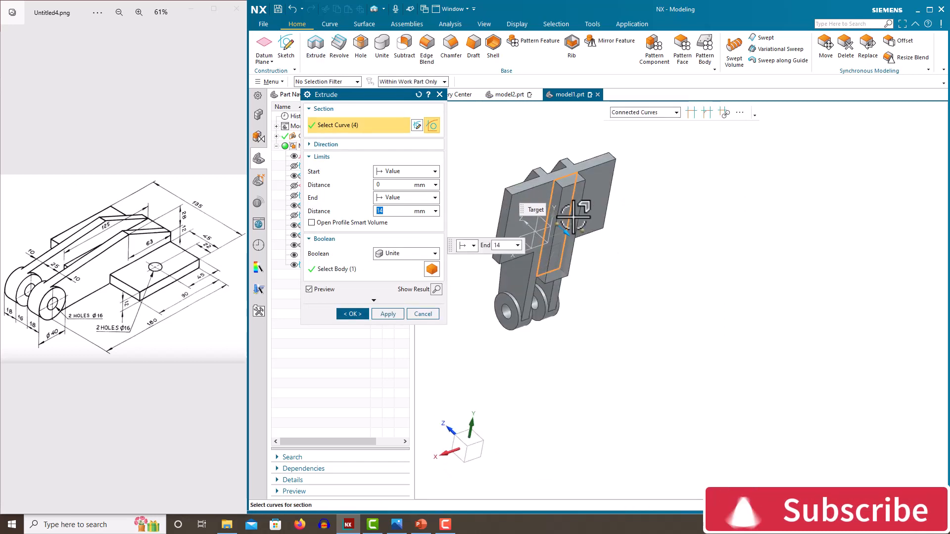
{"action": "left_click_drag", "start_coordinate": [566, 236], "coordinate": [536, 175]}
{"action": "middle_click_drag", "start_coordinate": [536, 175], "coordinate": [608, 213]}
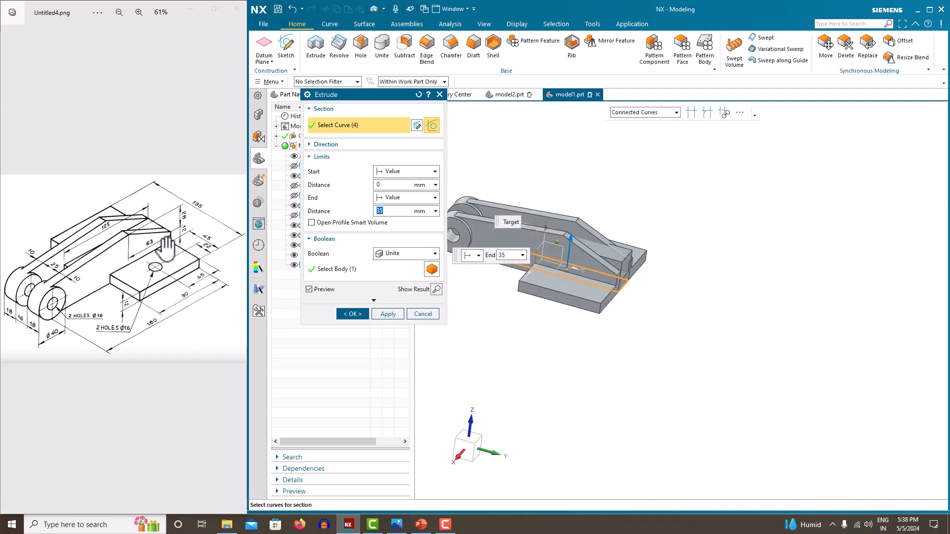
{"action": "scroll", "coordinate": [163, 254], "scroll_direction": "up", "scroll_amount": 2}
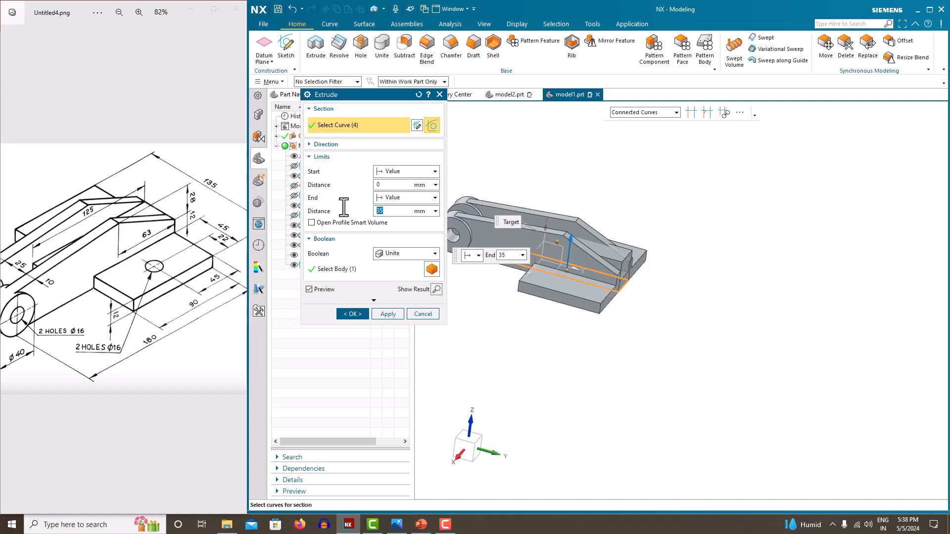
{"action": "type", "text": "4"}
{"action": "key", "text": "Return"}
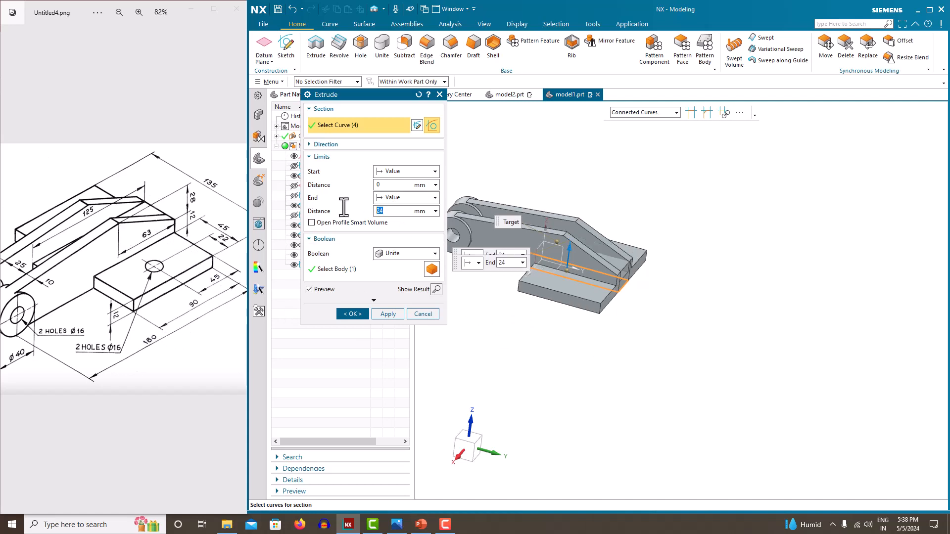
{"action": "middle_click_drag", "start_coordinate": [906, 289], "coordinate": [886, 272]}
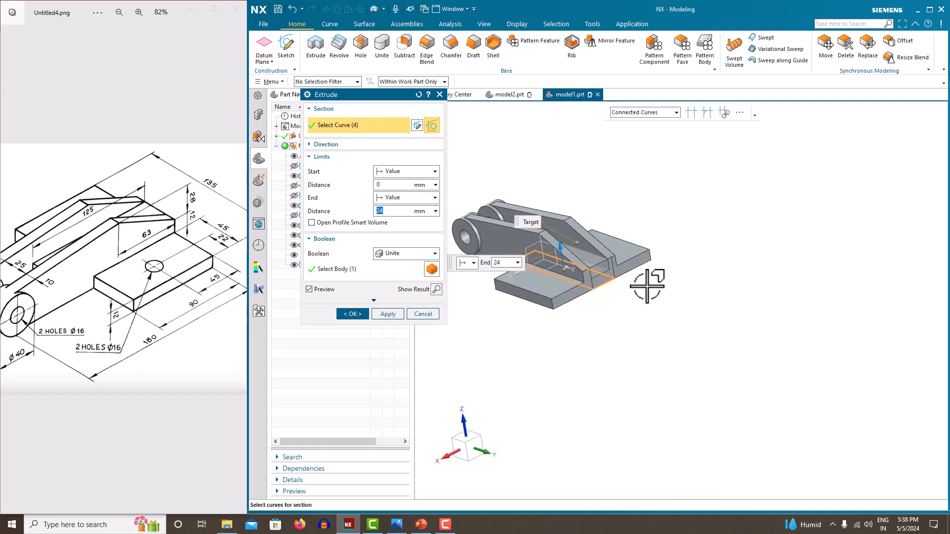
{"action": "scroll", "coordinate": [574, 258], "scroll_direction": "up", "scroll_amount": 4}
{"action": "middle_click_drag", "start_coordinate": [741, 271], "coordinate": [669, 323]}
{"action": "left_click", "coordinate": [356, 318]}
Examine the new block between the arms, also in isometric view, and the base-plate hole dimensions in the reference drawing
{"action": "scroll", "coordinate": [582, 315], "scroll_direction": "up", "scroll_amount": 9}
{"action": "scroll", "coordinate": [600, 323], "scroll_direction": "down", "scroll_amount": 5}
{"action": "scroll", "coordinate": [601, 324], "scroll_direction": "down", "scroll_amount": 4}
{"action": "right_click", "coordinate": [681, 195]}
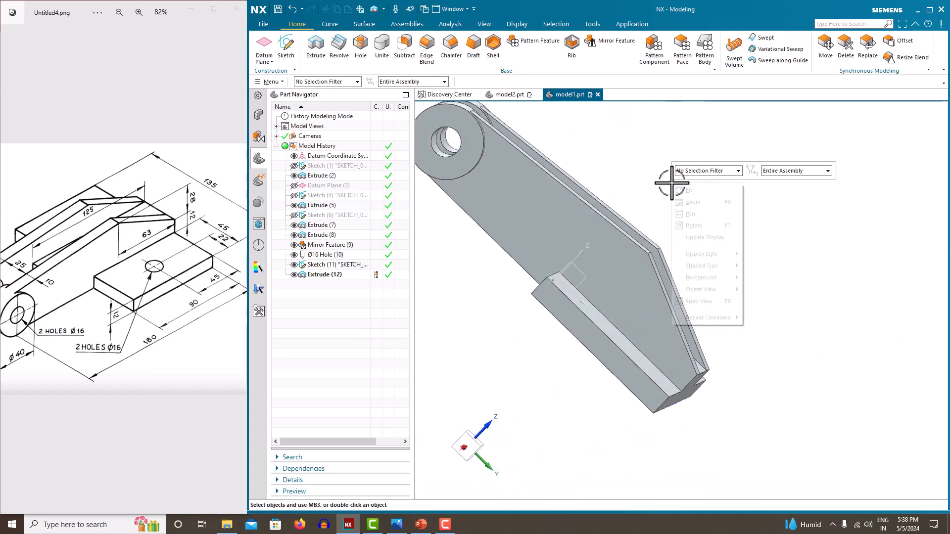
{"action": "mouse_move", "coordinate": [723, 291]}
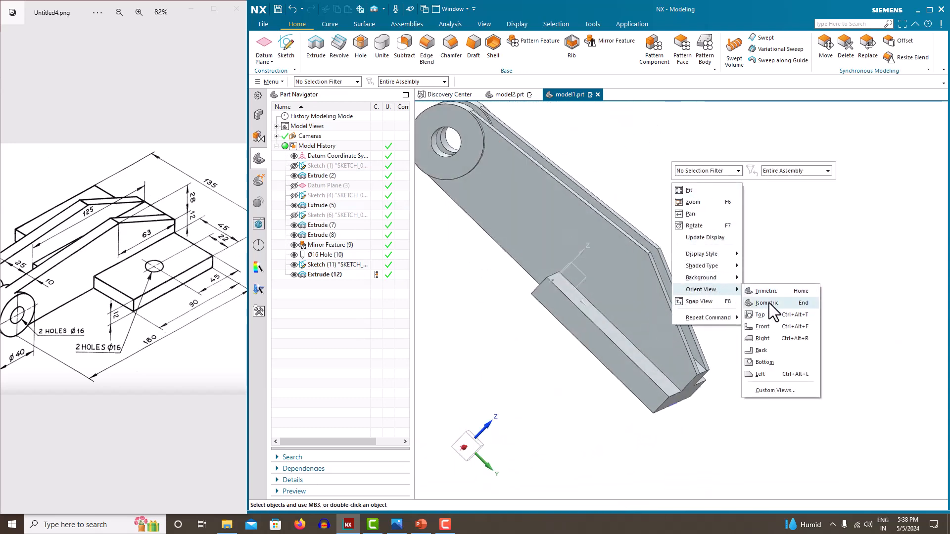
{"action": "left_click", "coordinate": [767, 303]}
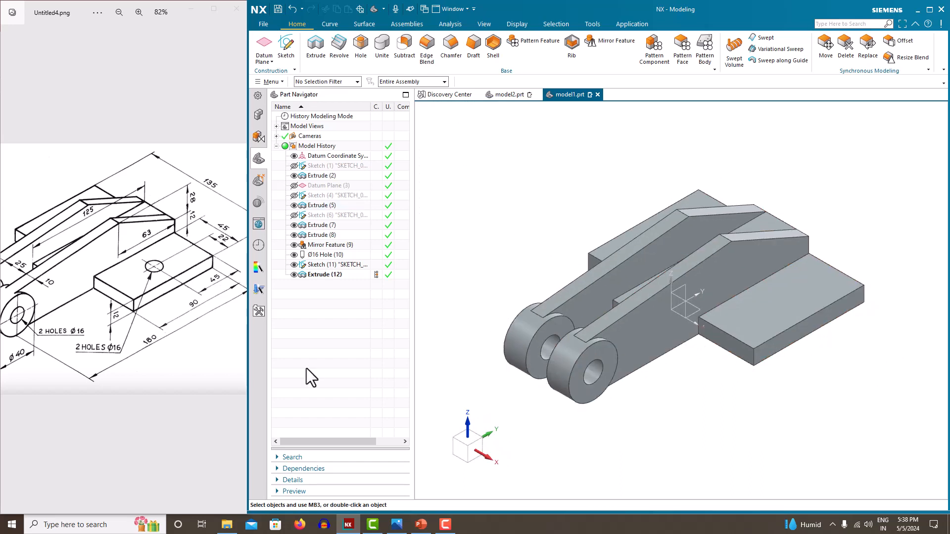
{"action": "left_click_drag", "start_coordinate": [106, 296], "coordinate": [152, 296]}
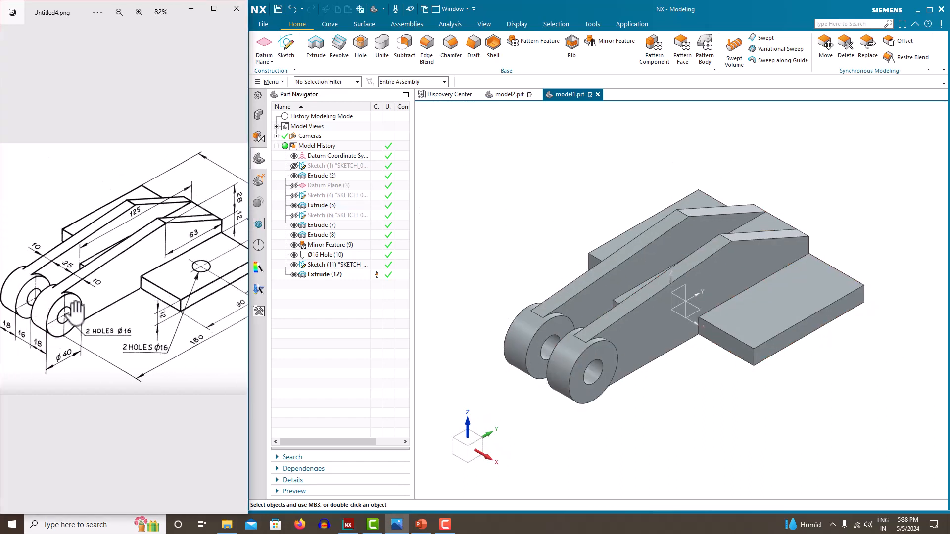
{"action": "left_click_drag", "start_coordinate": [166, 290], "coordinate": [94, 292]}
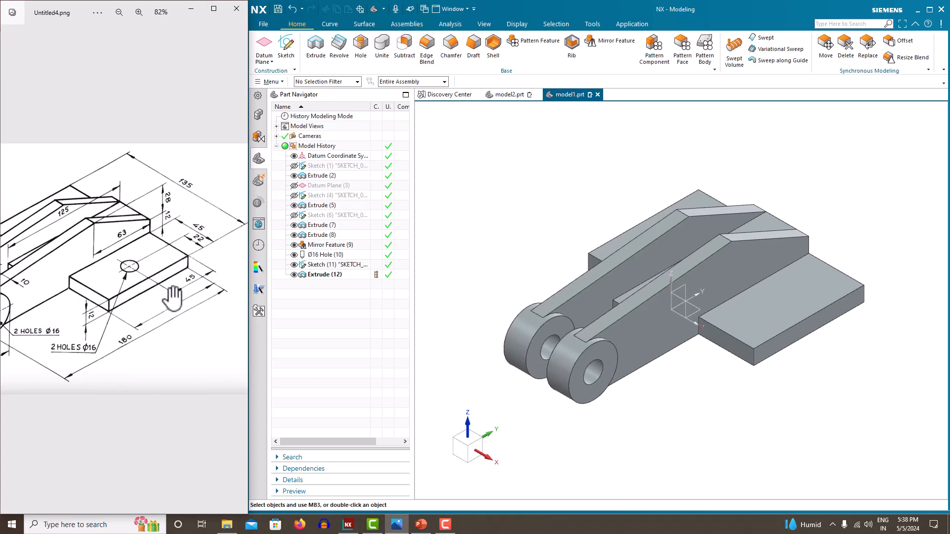
Sketch a circle about 23 mm in diameter on the top face of the base plate's near wing
{"action": "left_click", "coordinate": [292, 49]}
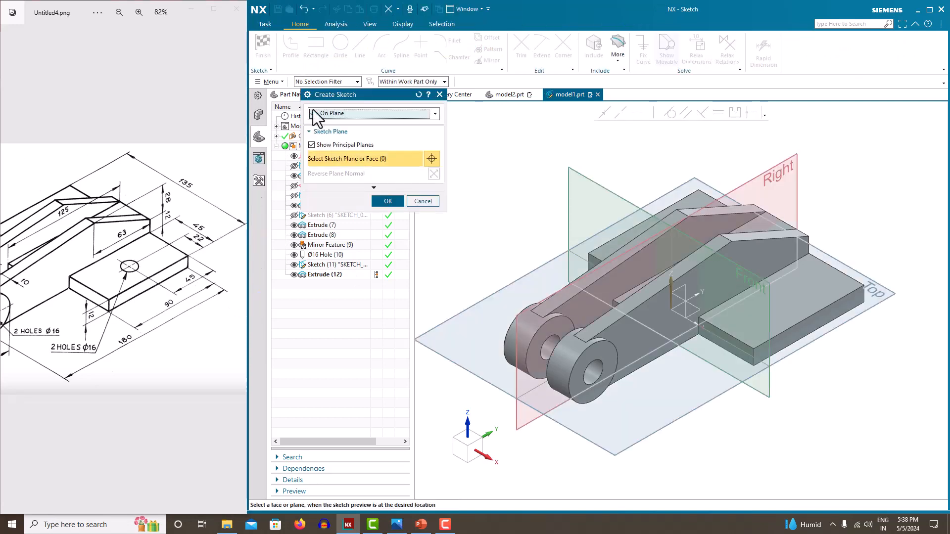
{"action": "left_click", "coordinate": [791, 303]}
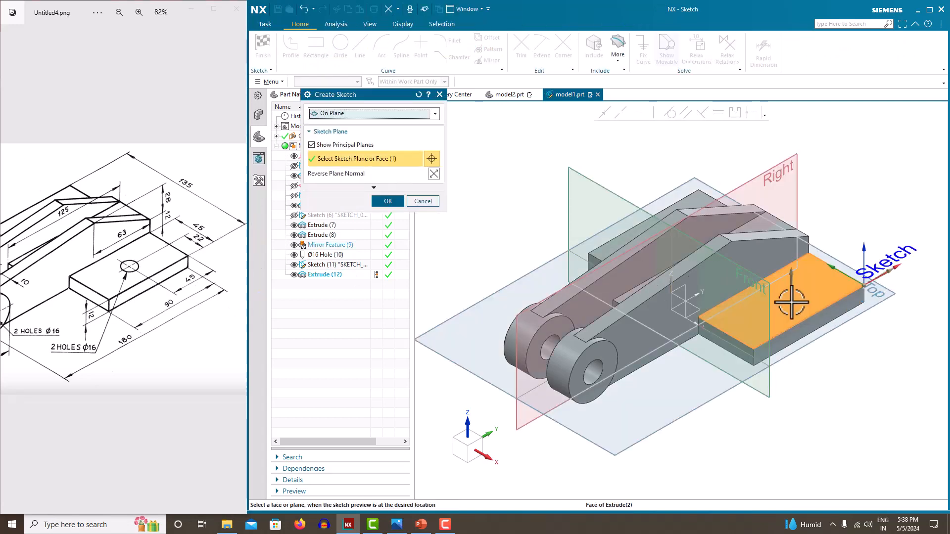
{"action": "left_click", "coordinate": [385, 200]}
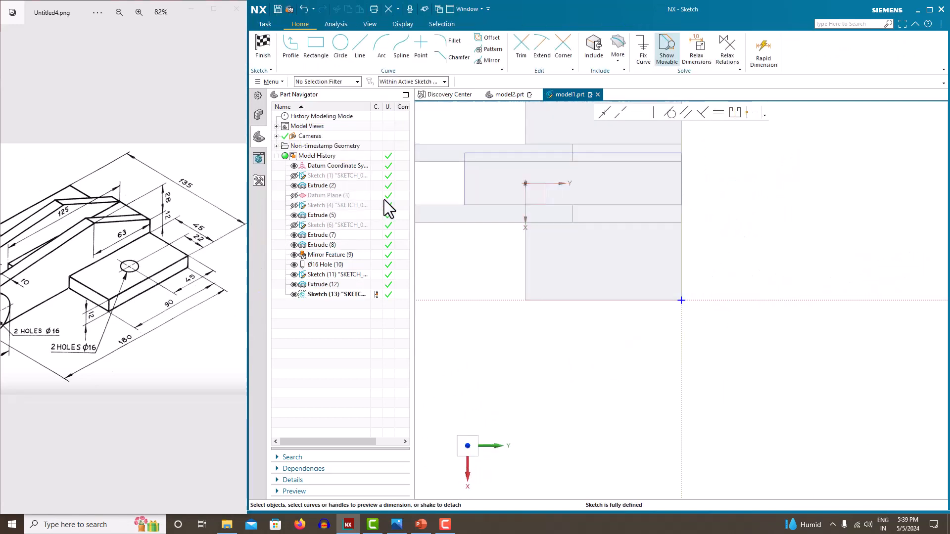
{"action": "left_click", "coordinate": [341, 47]}
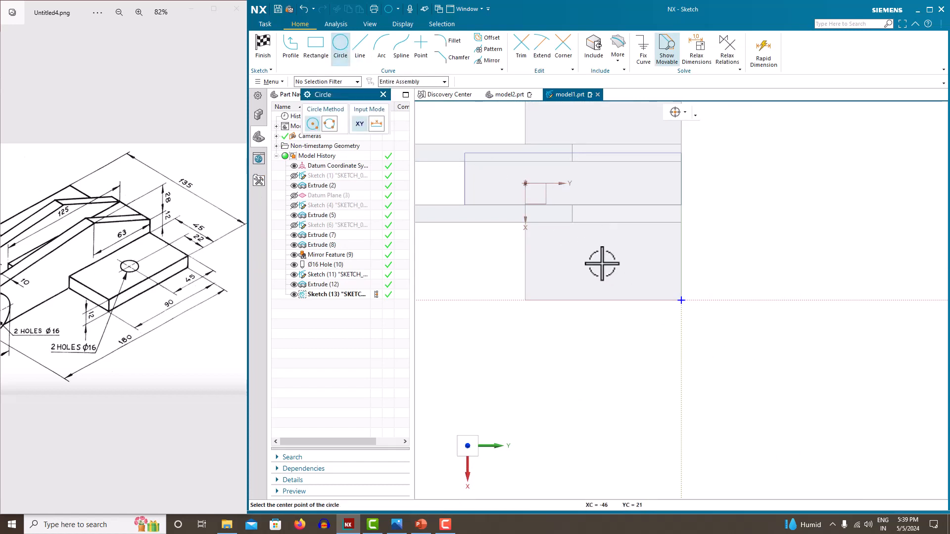
{"action": "left_click", "coordinate": [601, 264]}
{"action": "left_click", "coordinate": [583, 257]}
{"action": "key", "text": "Escape"}
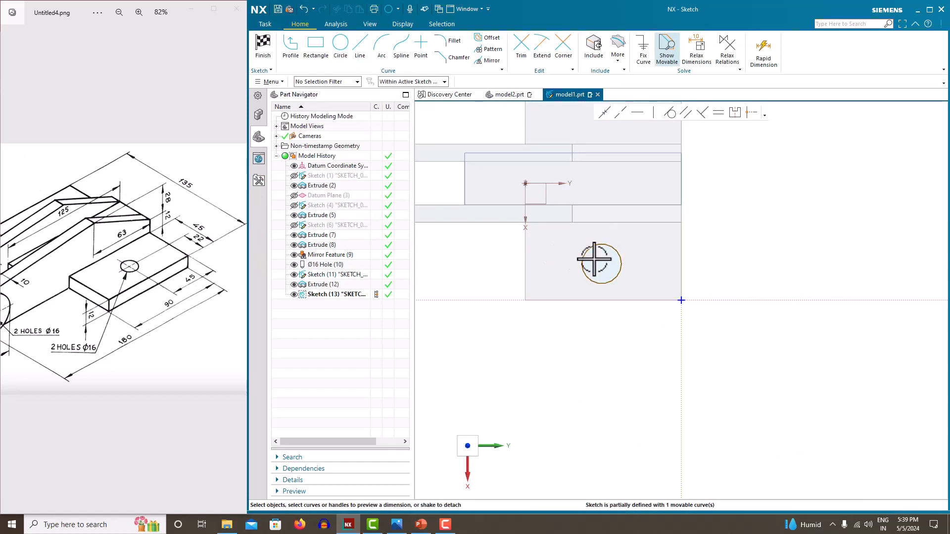
Set the circle's diameter to 16 mm and move it back near the middle of the plate wing
{"action": "left_click", "coordinate": [621, 255]}
{"action": "left_click", "coordinate": [647, 243]}
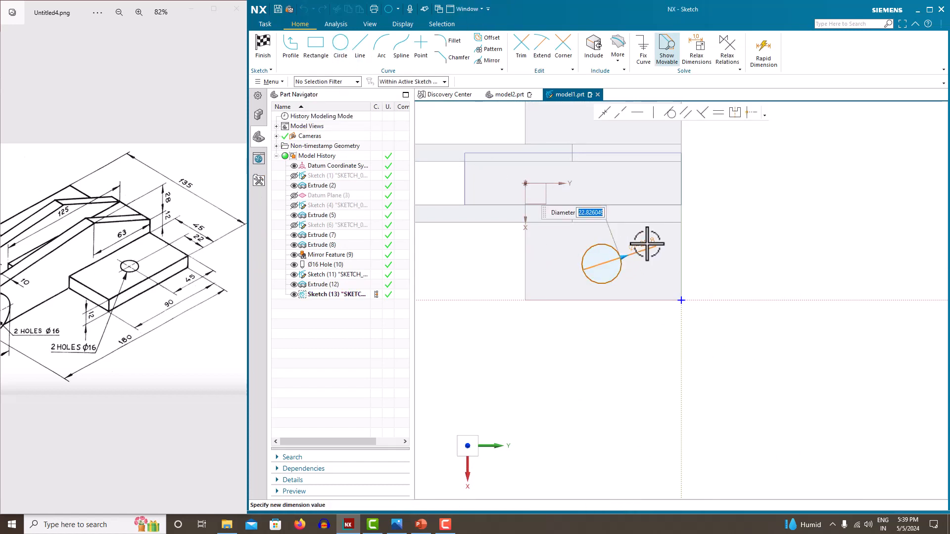
{"action": "type", "text": "16"}
{"action": "key", "text": "Return"}
{"action": "left_click", "coordinate": [543, 275]}
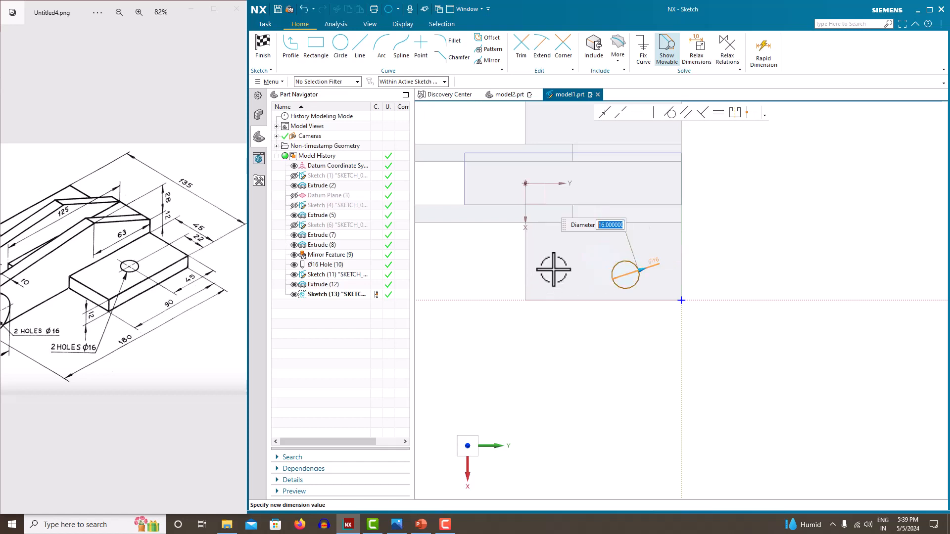
{"action": "left_click_drag", "start_coordinate": [581, 254], "coordinate": [591, 255]}
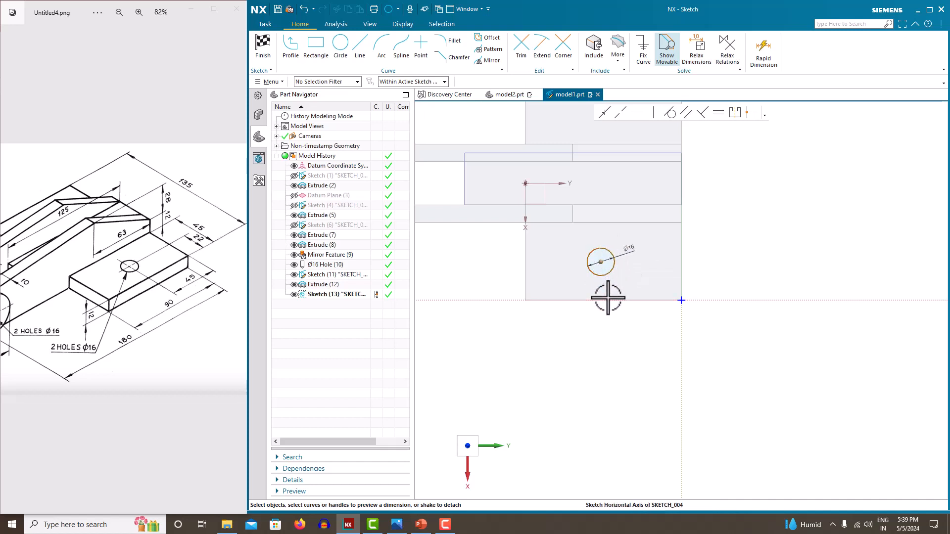
Dimension the circle's centre 22 mm from the plate wing's outer side edge
{"action": "left_click", "coordinate": [602, 261]}
{"action": "left_click", "coordinate": [609, 281]}
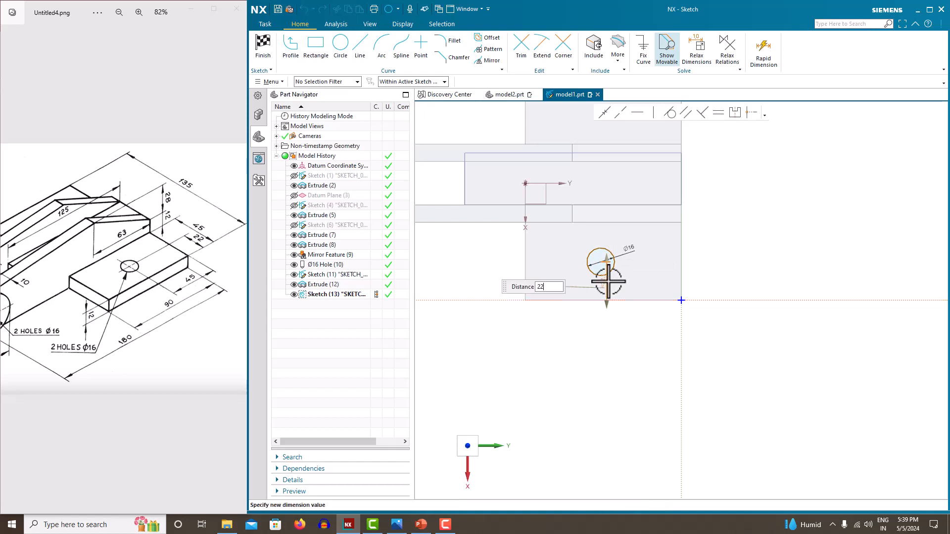
{"action": "type", "text": "22"}
{"action": "key", "text": "Return"}
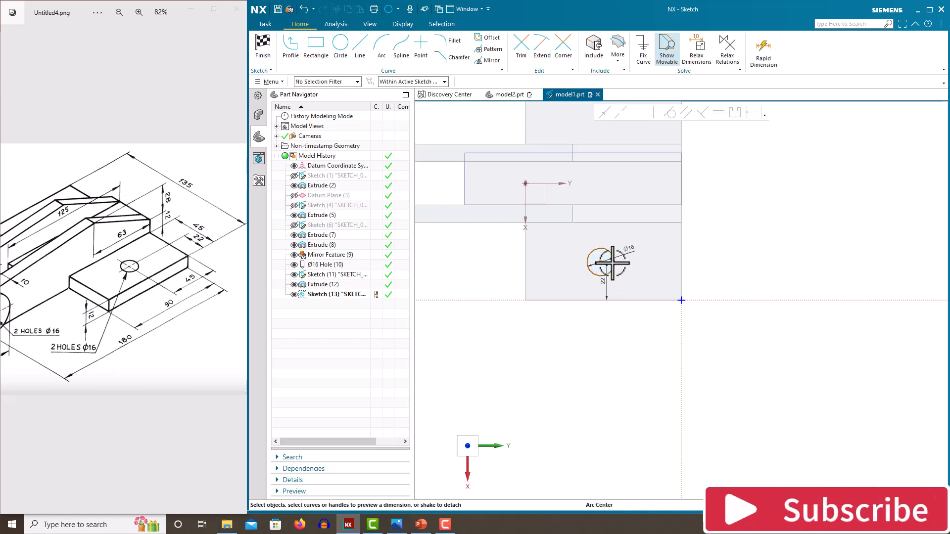
Dimension the circle's centre 45 mm from the plate's far edge and finish the sketch
{"action": "left_click", "coordinate": [612, 263]}
{"action": "left_click", "coordinate": [679, 263]}
{"action": "left_click", "coordinate": [650, 268]}
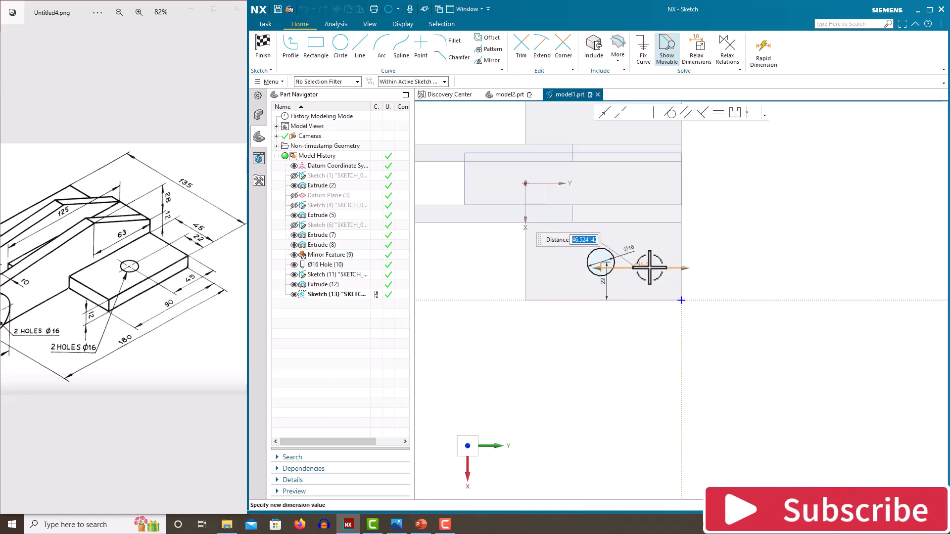
{"action": "type", "text": "45"}
{"action": "key", "text": "Return"}
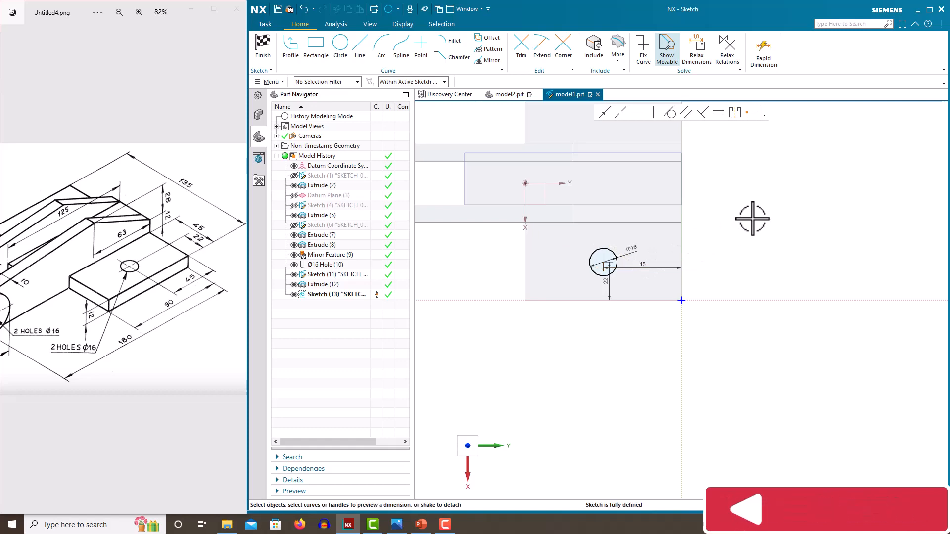
{"action": "right_click", "coordinate": [752, 218]}
{"action": "left_click", "coordinate": [768, 228]}
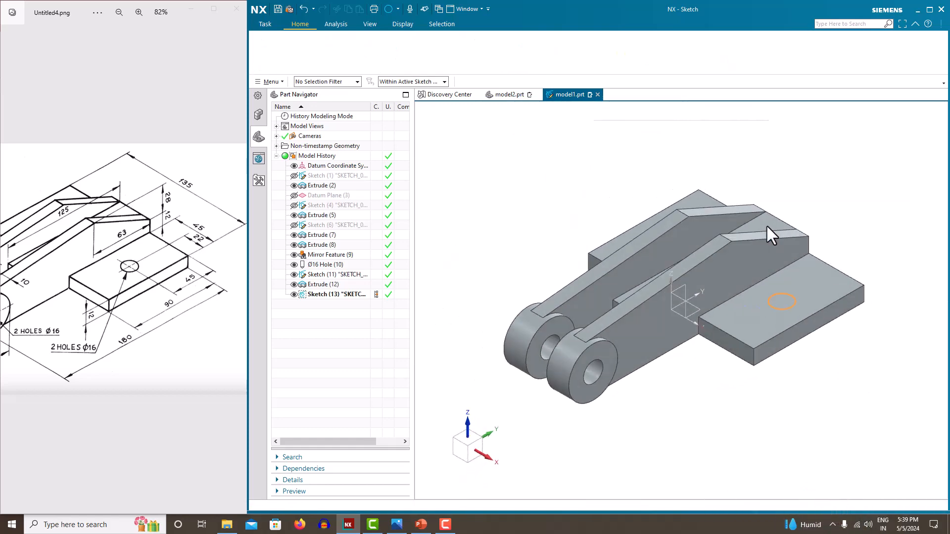
Extrude the circle downward through the base plate with an Until Next end limit and the Inferred (Subtract) Boolean
{"action": "left_click", "coordinate": [316, 45]}
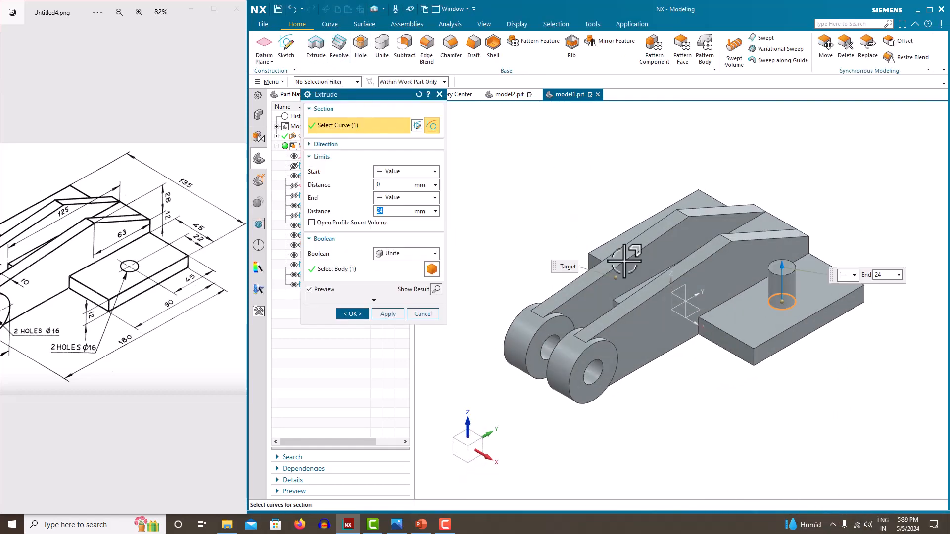
{"action": "left_click", "coordinate": [397, 199]}
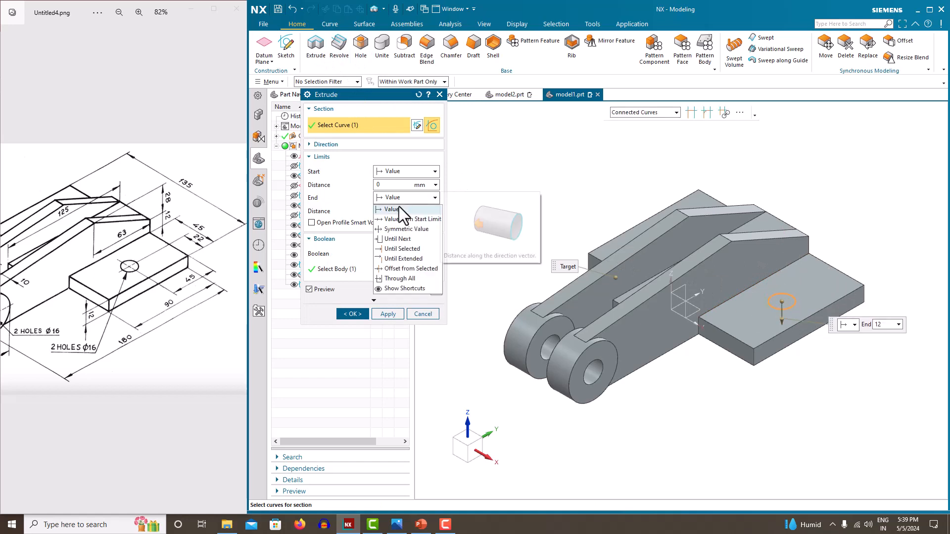
{"action": "left_click", "coordinate": [399, 239]}
{"action": "left_click", "coordinate": [397, 241]}
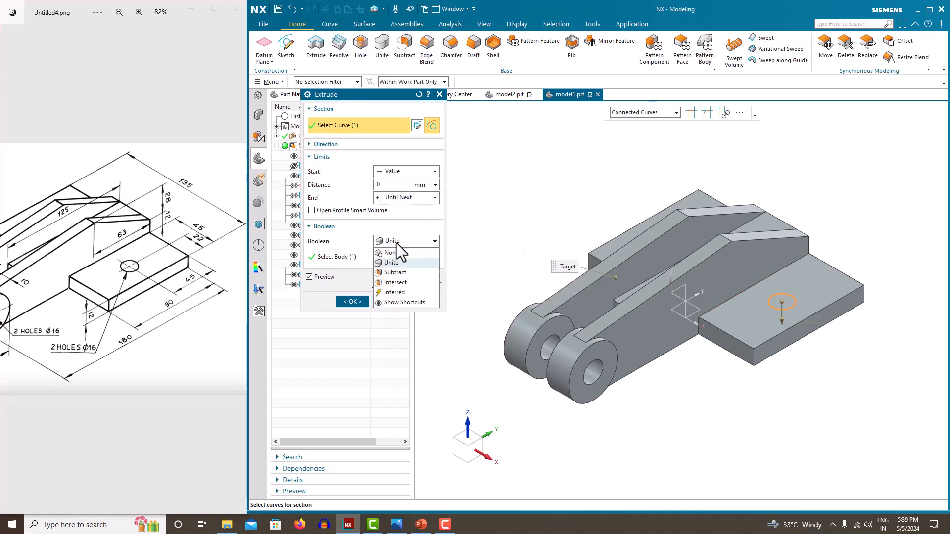
{"action": "left_click", "coordinate": [396, 294]}
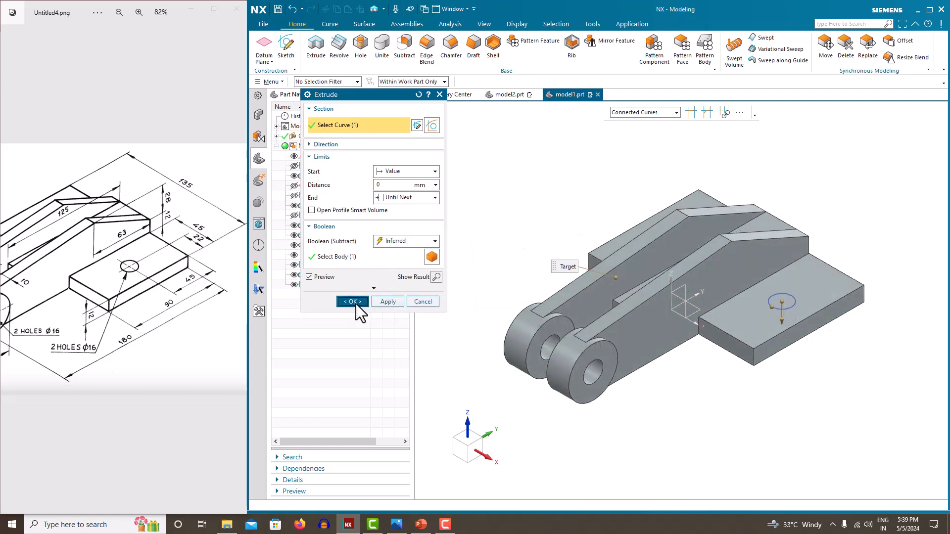
{"action": "left_click", "coordinate": [355, 302]}
Mirror the base plate's hole extrude onto the opposite wing about the datum plane running between the arms
{"action": "middle_click_drag", "start_coordinate": [426, 317], "coordinate": [572, 314]}
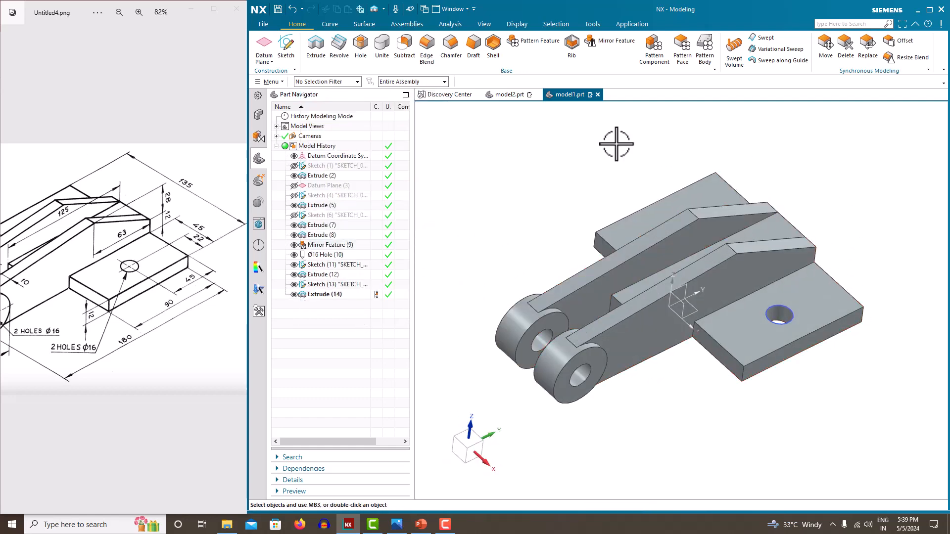
{"action": "left_click", "coordinate": [600, 45]}
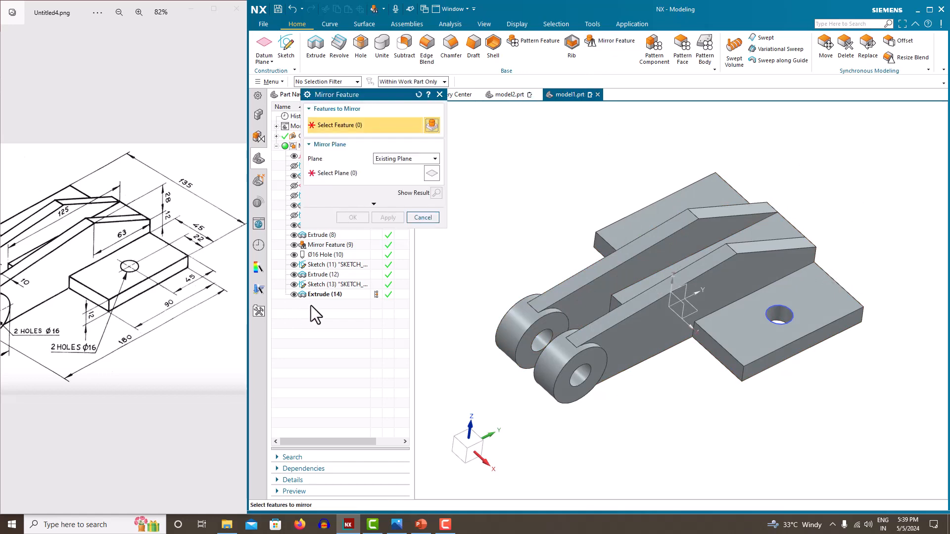
{"action": "left_click", "coordinate": [318, 294]}
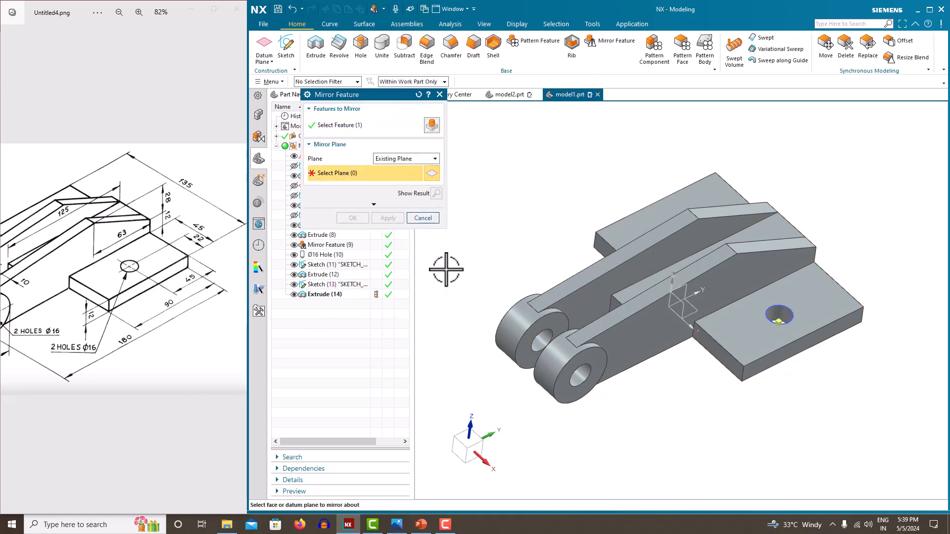
{"action": "left_click", "coordinate": [687, 288]}
{"action": "left_click", "coordinate": [347, 221]}
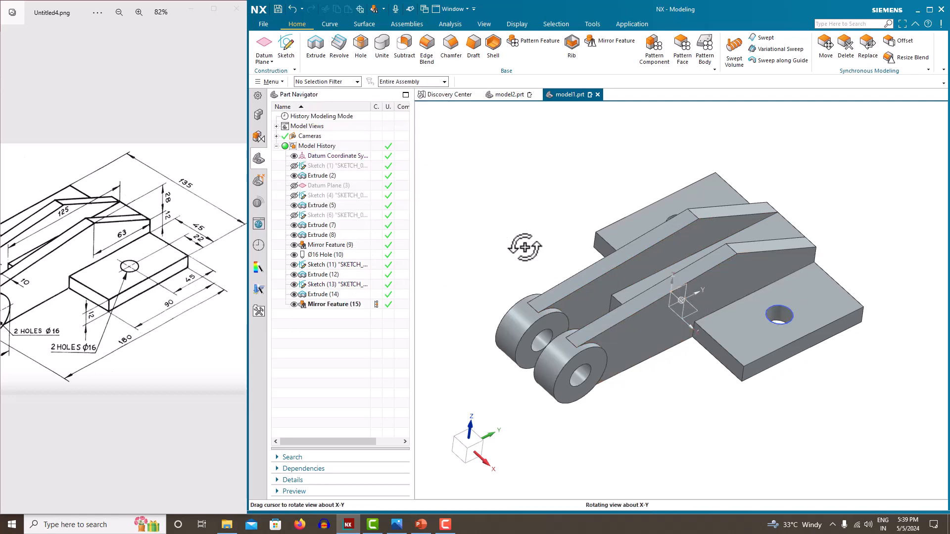
{"action": "mouse_move", "coordinate": [519, 244]}
{"action": "middle_mouse_down"}
{"action": "mouse_move", "coordinate": [530, 272]}
{"action": "mouse_move", "coordinate": [520, 249]}
{"action": "middle_mouse_up"}
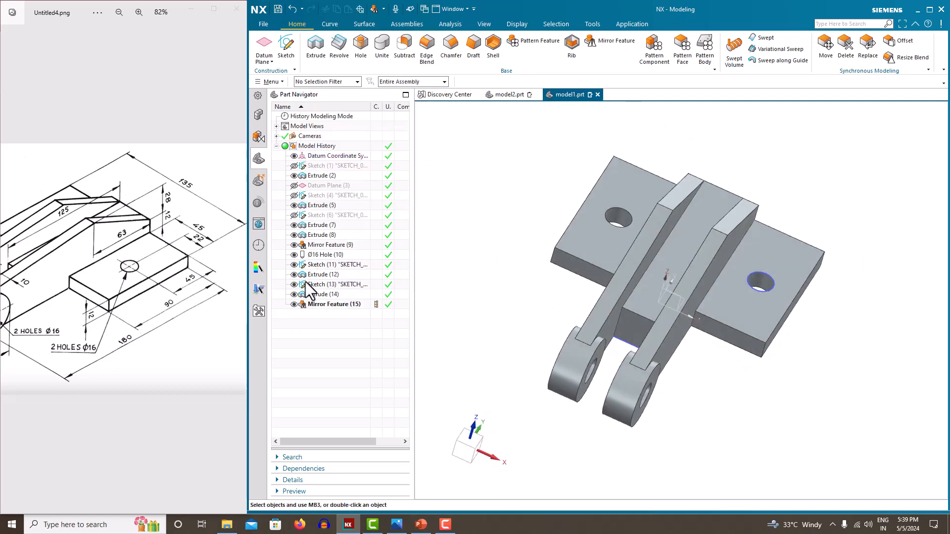
Hide the rectangle and hole-circle sketches and show the bracket in isometric view beside the reference drawing
{"action": "left_click", "coordinate": [293, 284]}
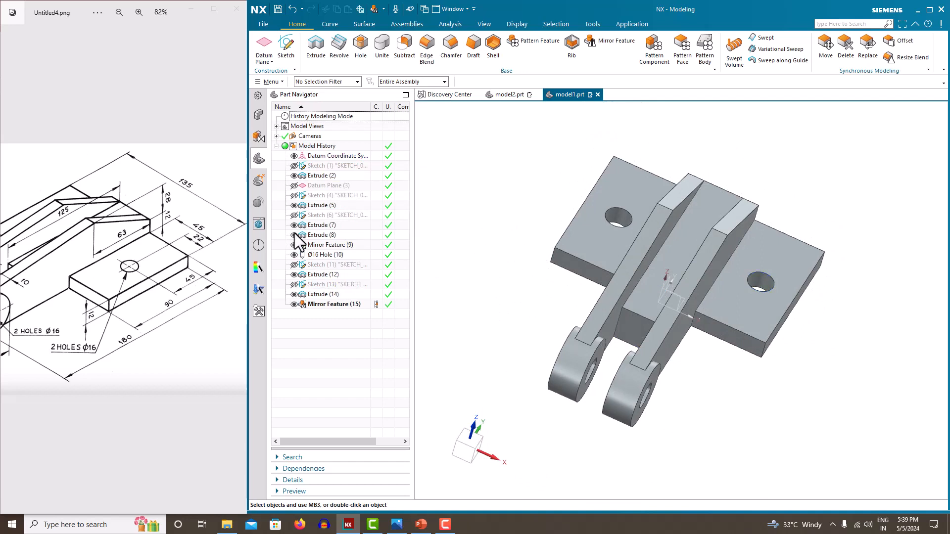
{"action": "right_click", "coordinate": [536, 195]}
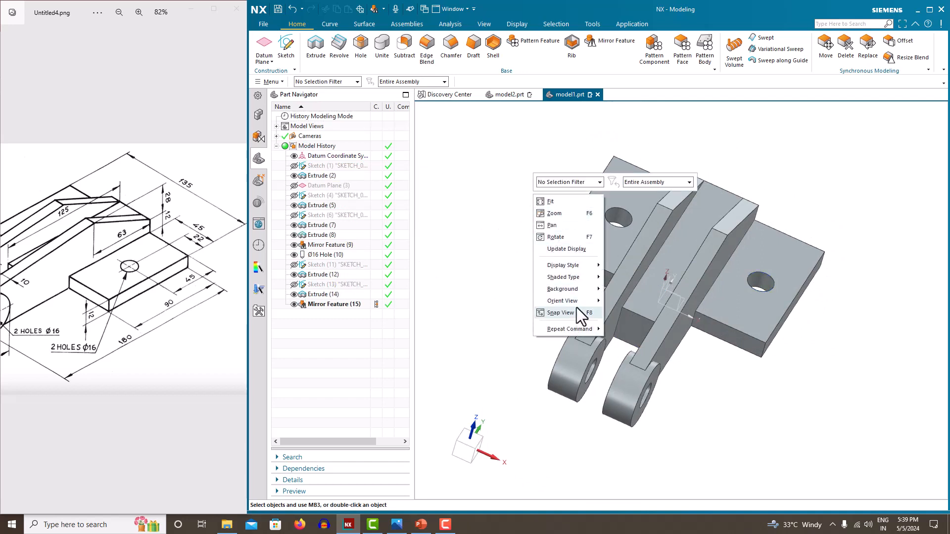
{"action": "mouse_move", "coordinate": [580, 303]}
{"action": "left_click", "coordinate": [621, 303]}
{"action": "scroll", "coordinate": [624, 312], "scroll_direction": "up", "scroll_amount": 3}
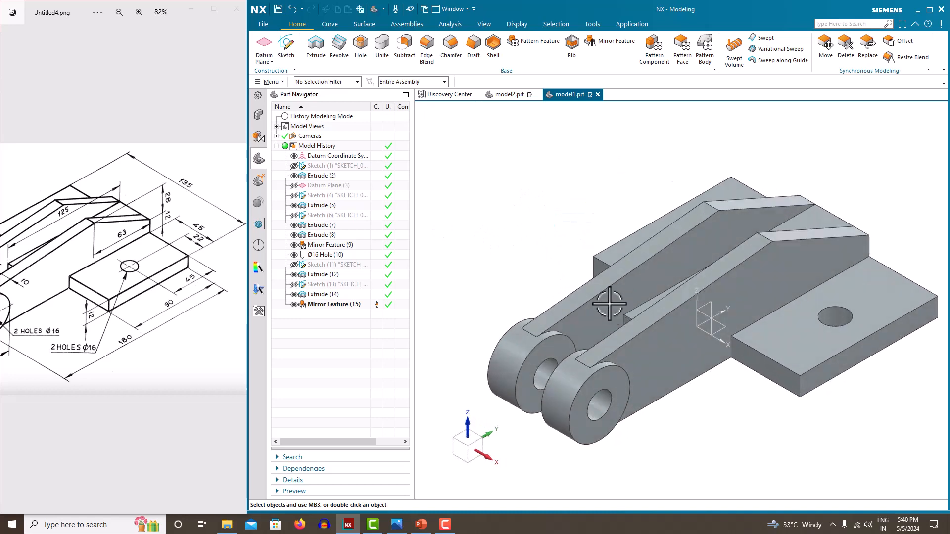
{"action": "scroll", "coordinate": [528, 257], "scroll_direction": "down", "scroll_amount": 1}
{"action": "mouse_move", "coordinate": [205, 297]}
{"action": "left_mouse_down"}
{"action": "mouse_move", "coordinate": [237, 297]}
{"action": "mouse_move", "coordinate": [188, 299]}
{"action": "left_mouse_up"}
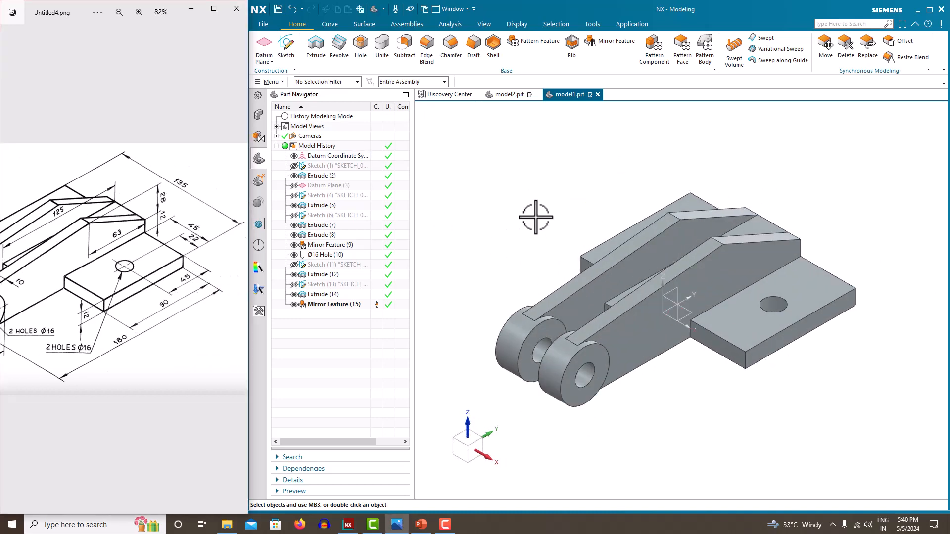